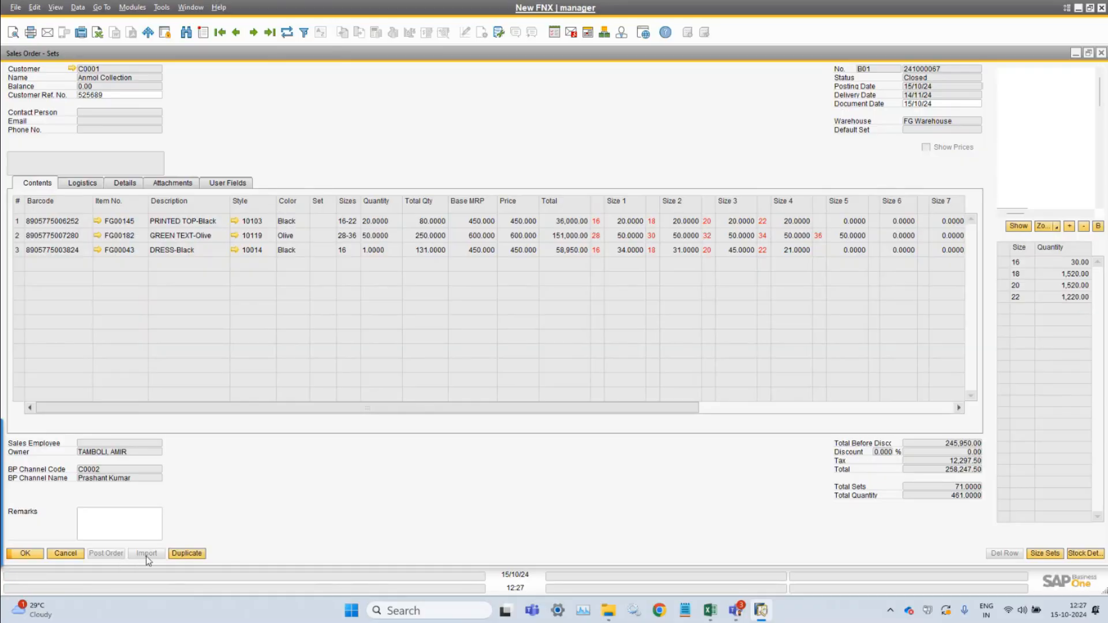
Start a new sets sales order for customer Anmol Collection with FG Warehouse as the warehouse
key(ctrl+a)
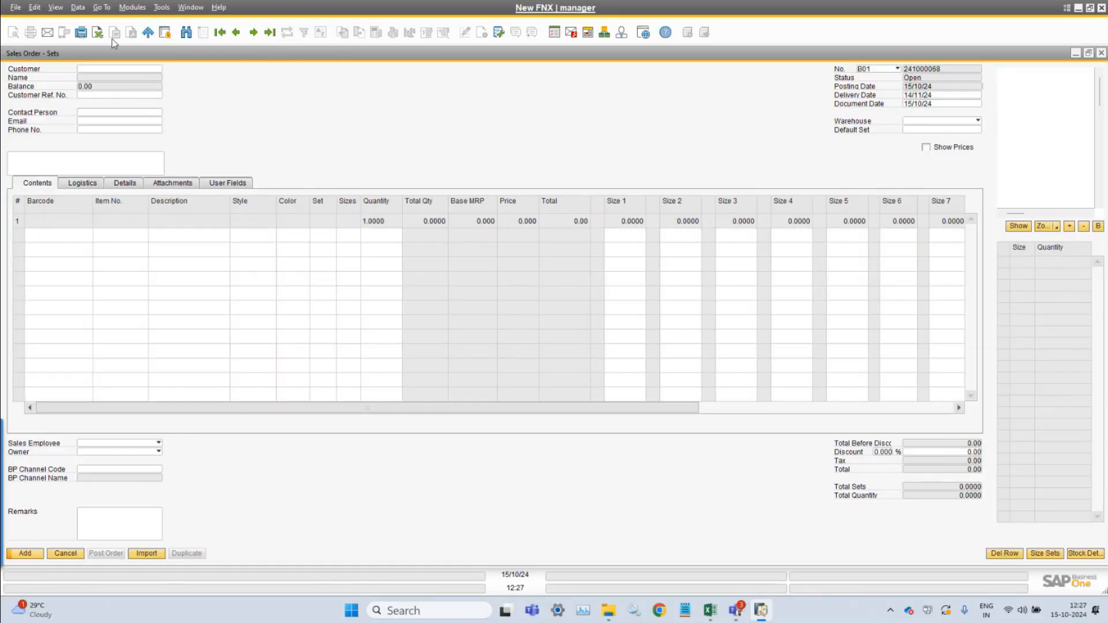
click(94, 69)
key(Tab)
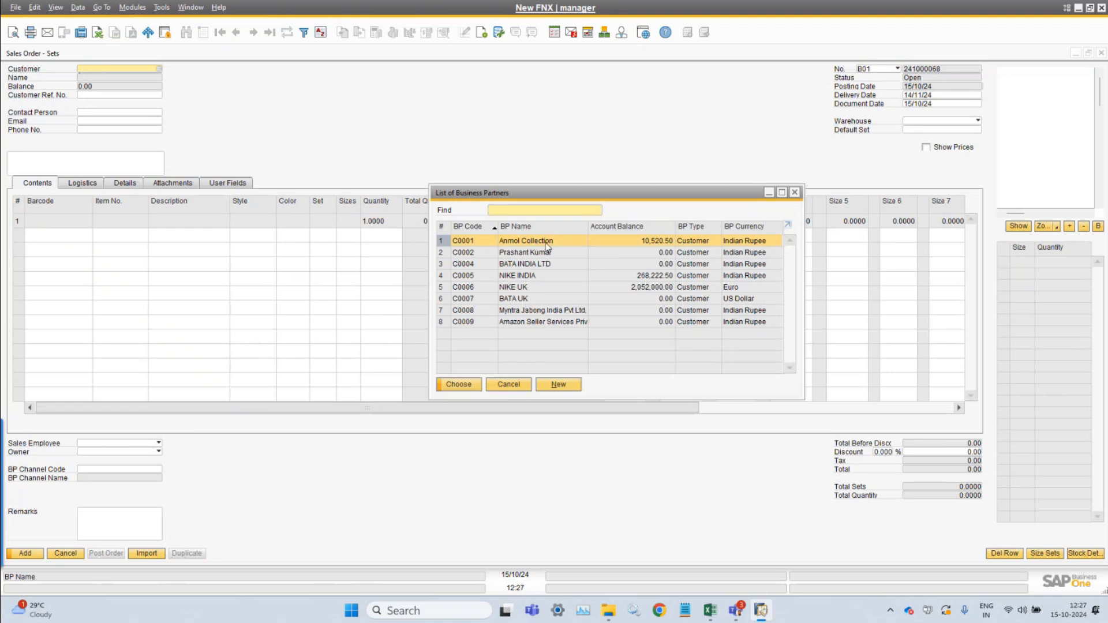
key(Return)
click(950, 121)
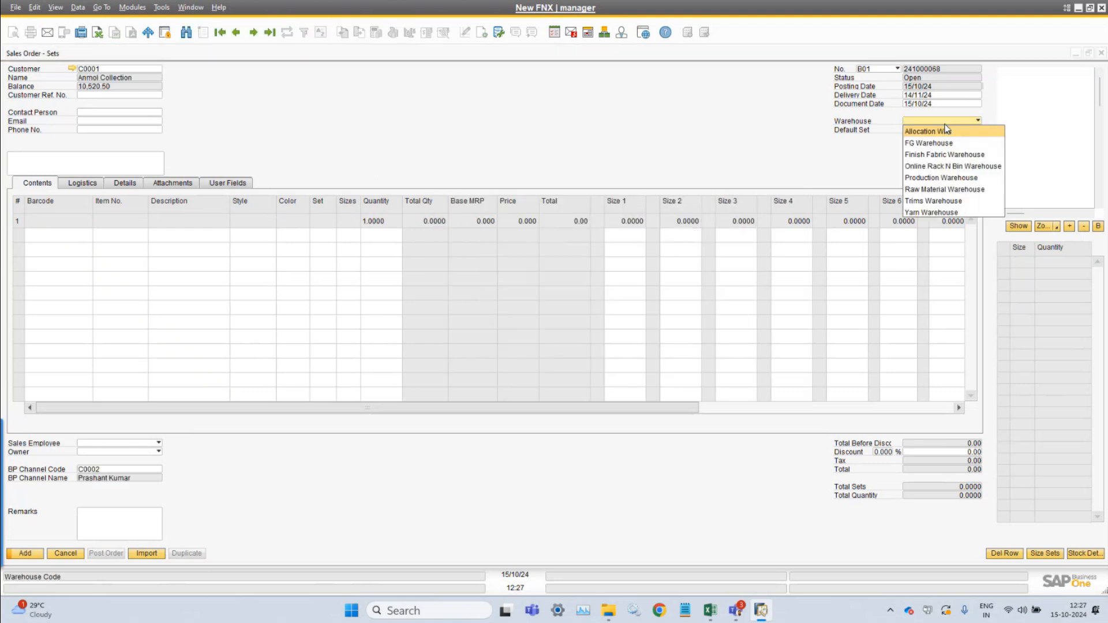
click(938, 145)
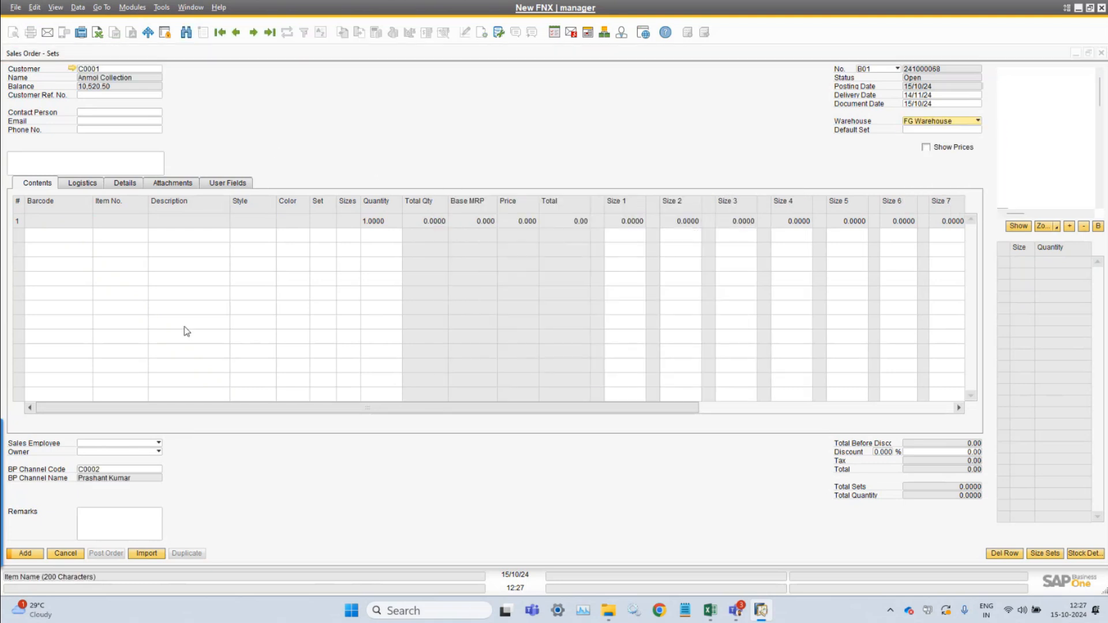
Import the order lines from the file "import sales order bcd" in the desktop's Webinar templates folder, and fit the column widths
click(152, 555)
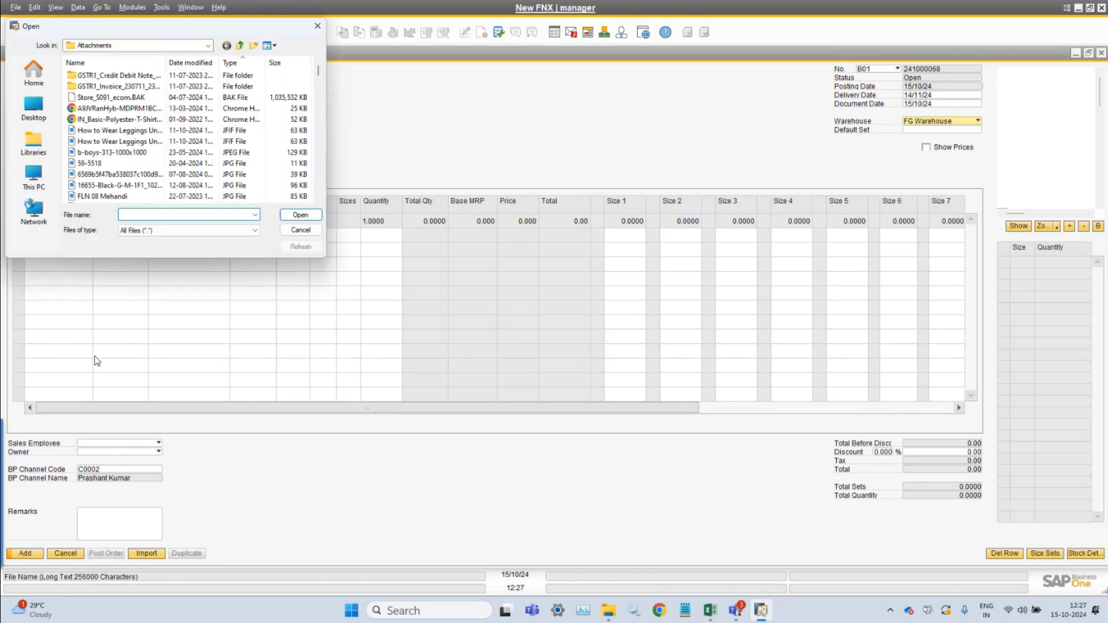
click(34, 107)
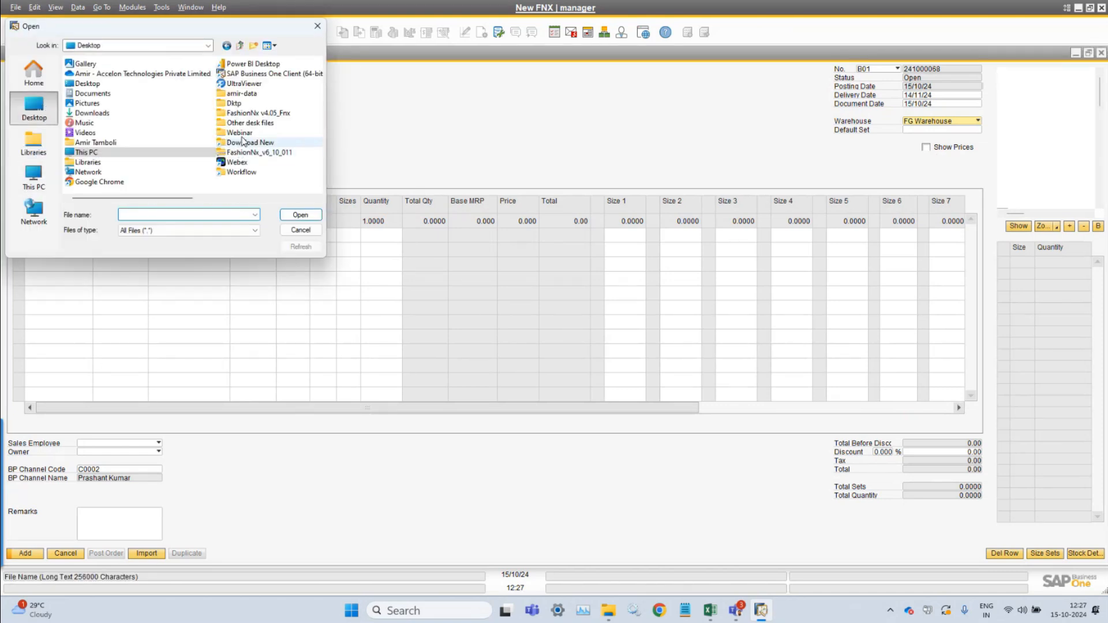
double_click(245, 141)
double_click(111, 86)
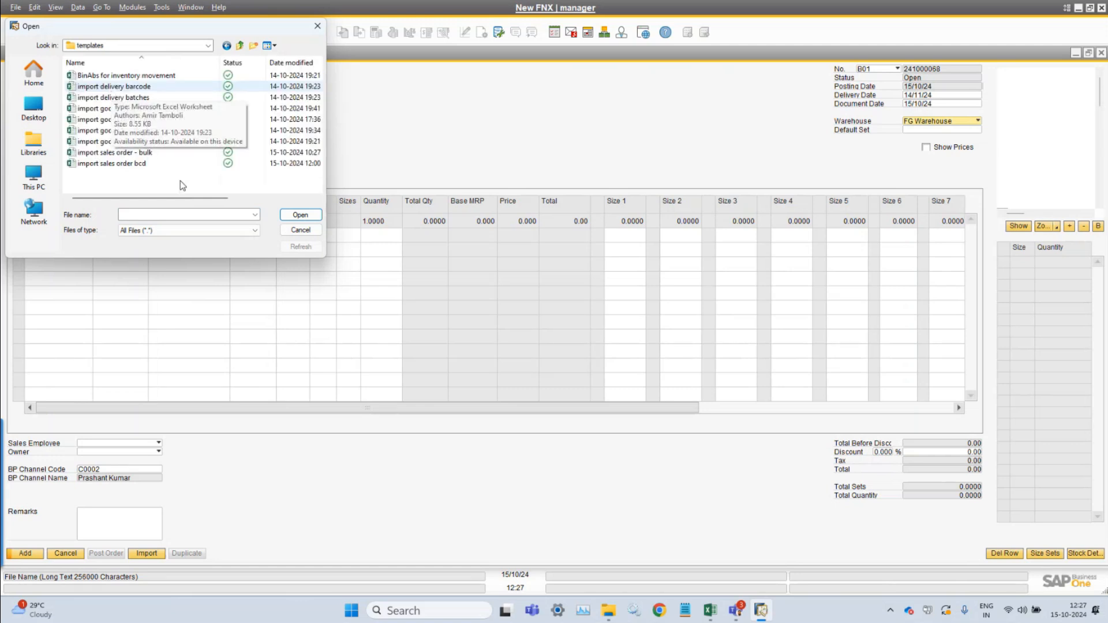
click(138, 166)
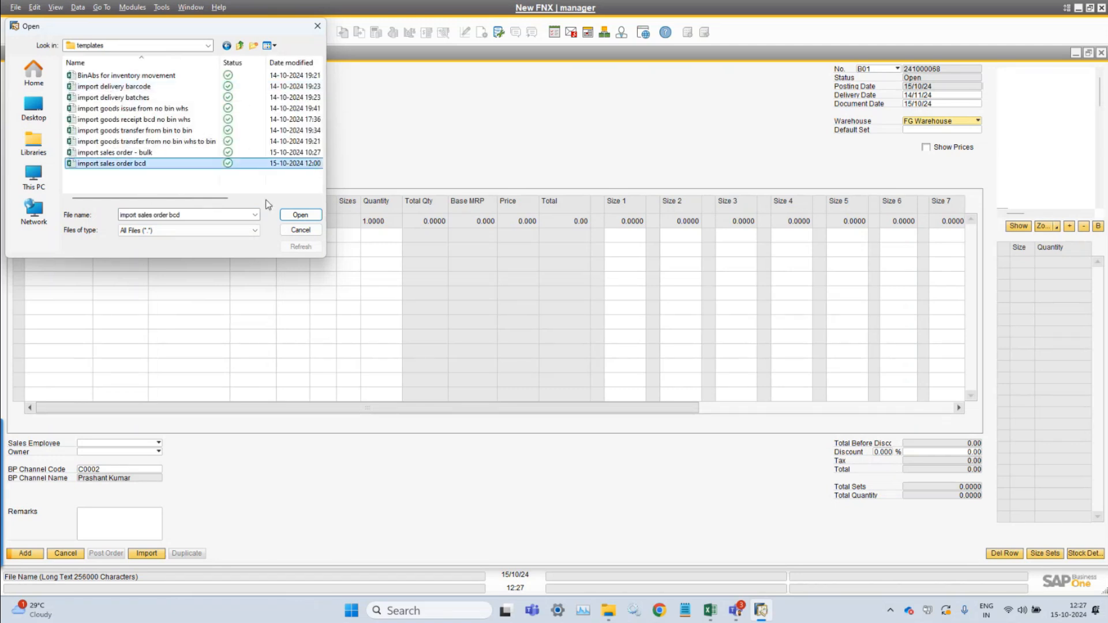
click(300, 215)
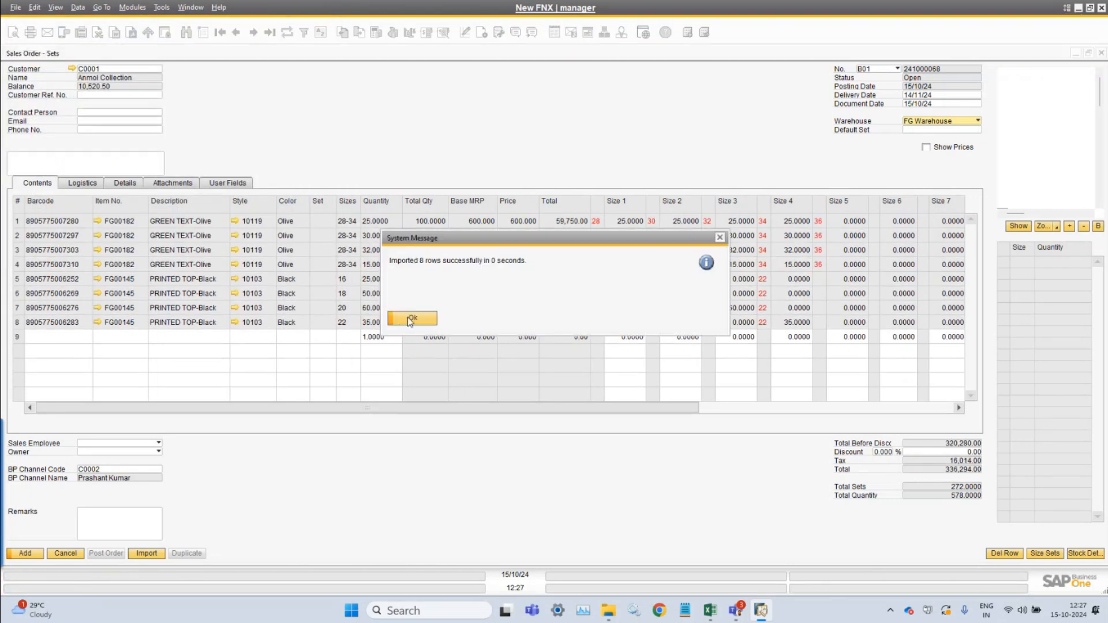
click(408, 317)
click(55, 7)
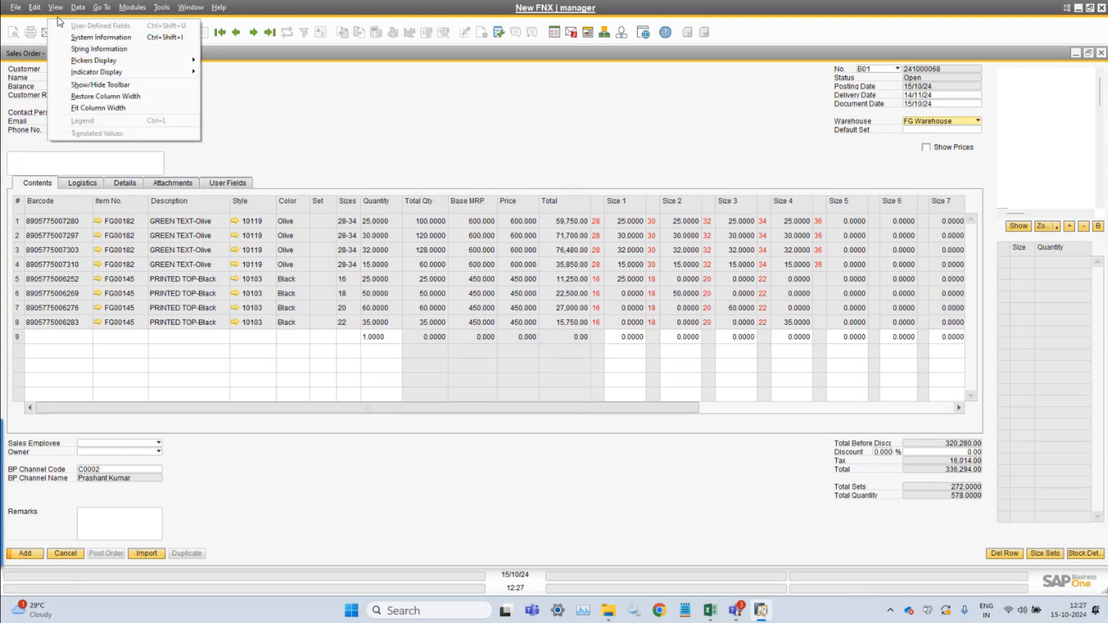
click(110, 109)
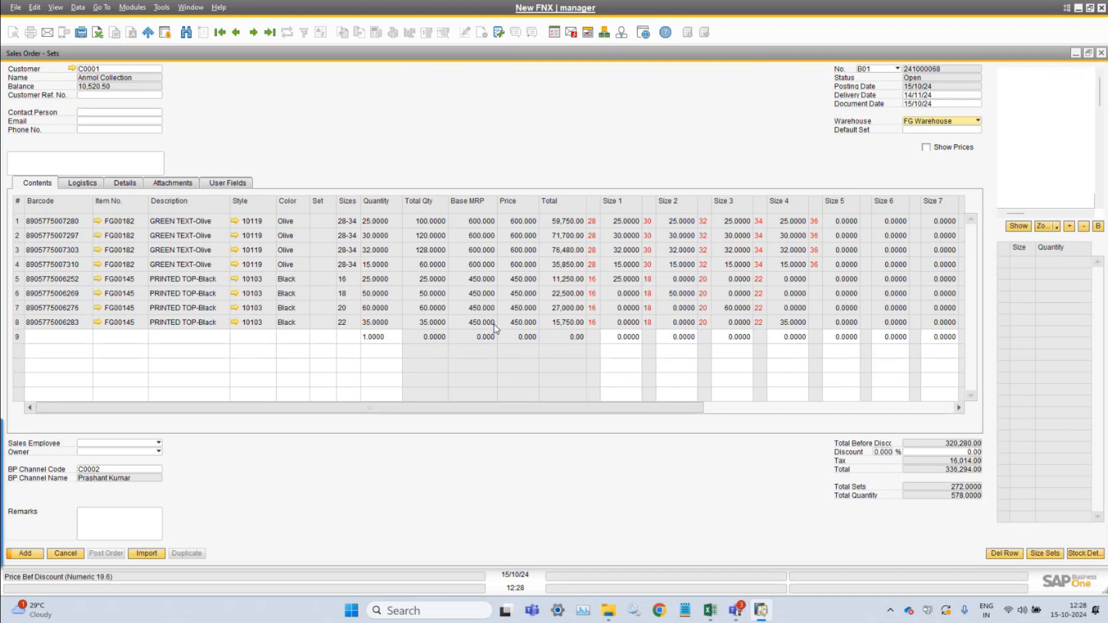
Switch to File Explorer and open the workbook "import sales order bcd" from the templates folder
click(616, 614)
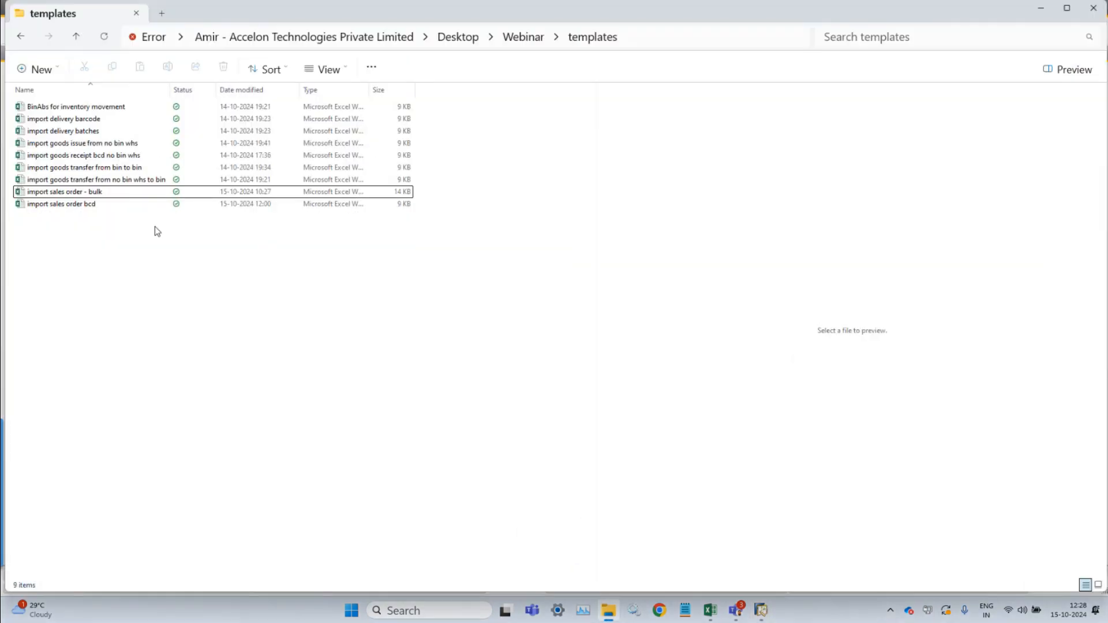
click(96, 208)
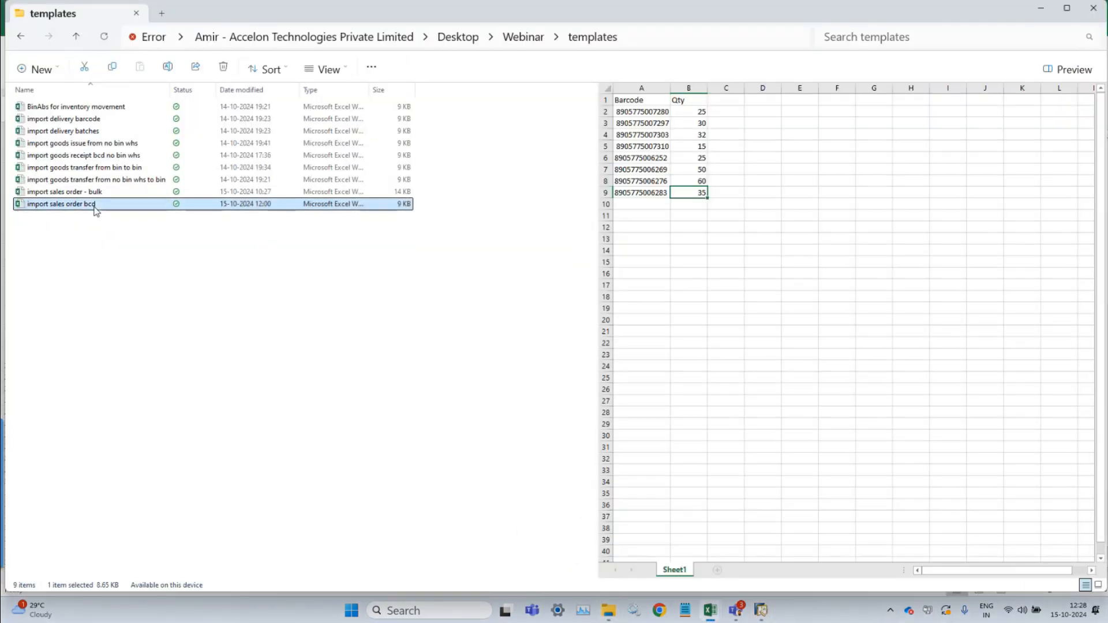
click(733, 254)
double_click(653, 115)
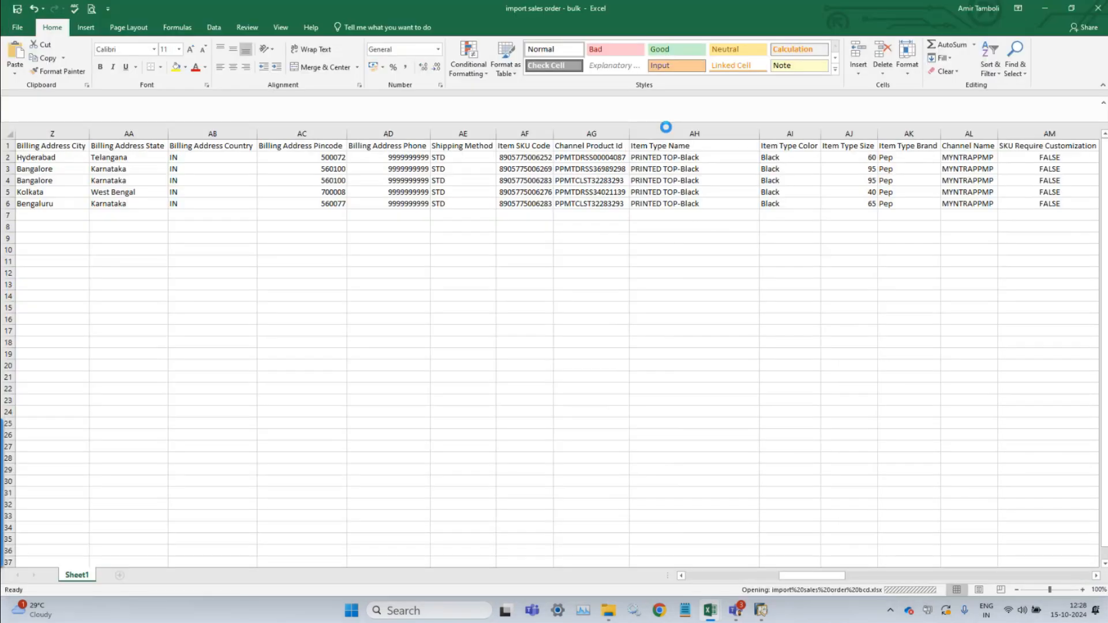
Examine the Barcode and Qty columns of the import workbook, and close it
click(136, 214)
click(43, 145)
click(81, 145)
drag(95, 159, 105, 233)
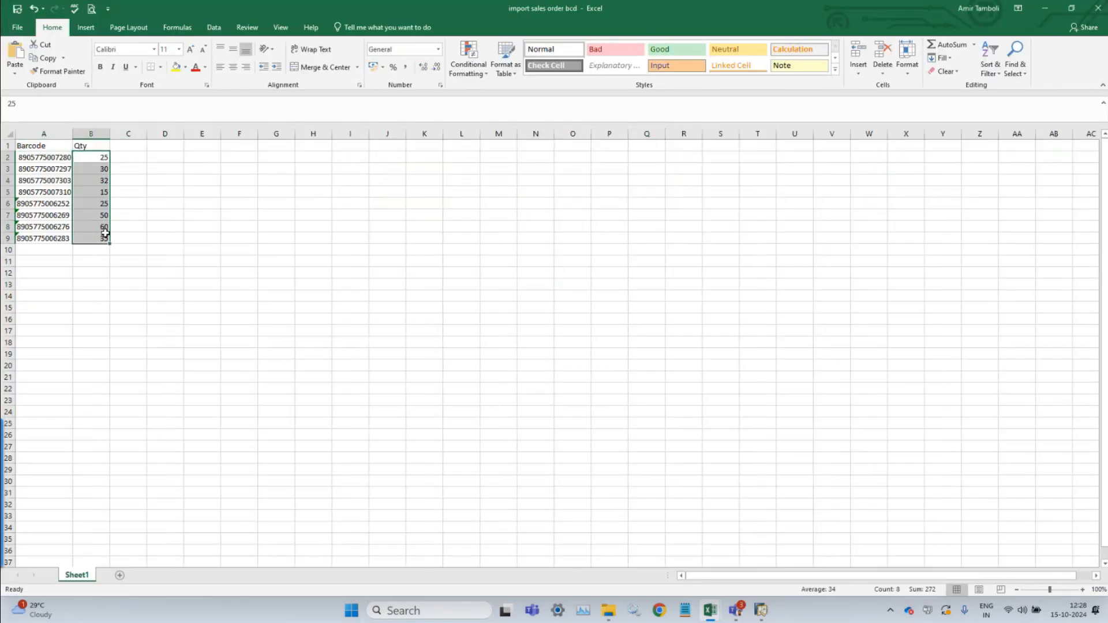
click(245, 250)
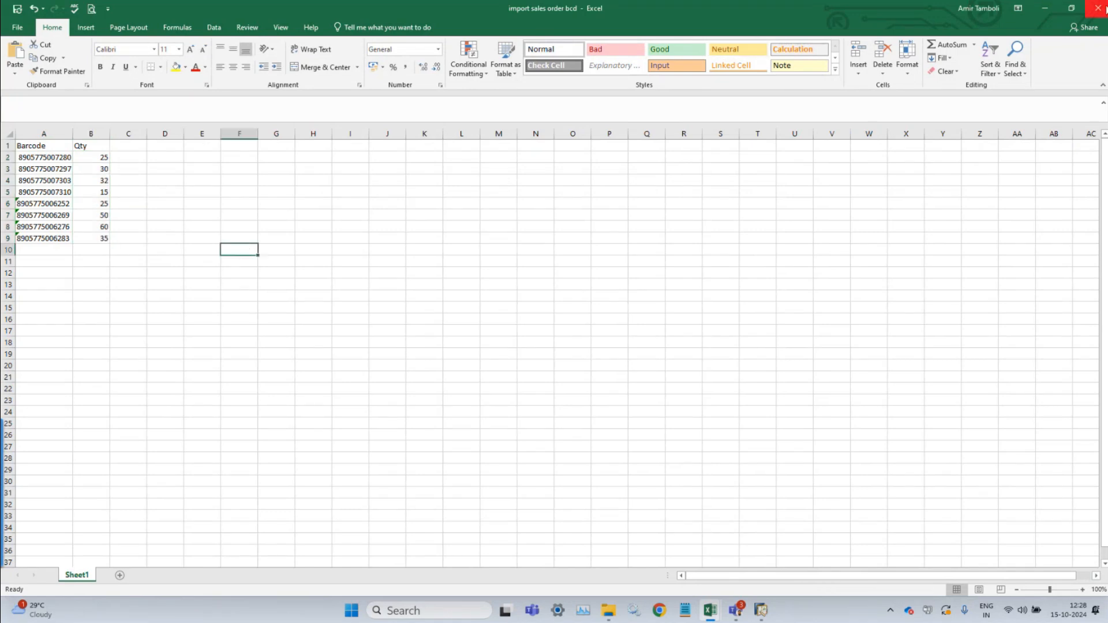
click(1099, 9)
click(558, 318)
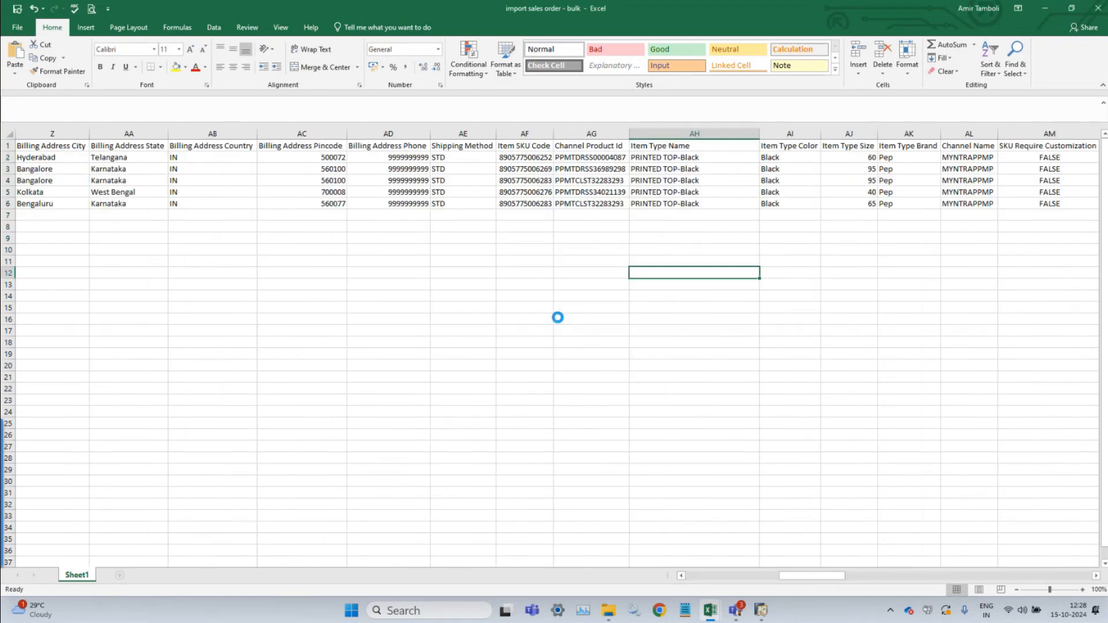
Return to SAP Business One, add the imported sets order and post it as a sales order
click(762, 610)
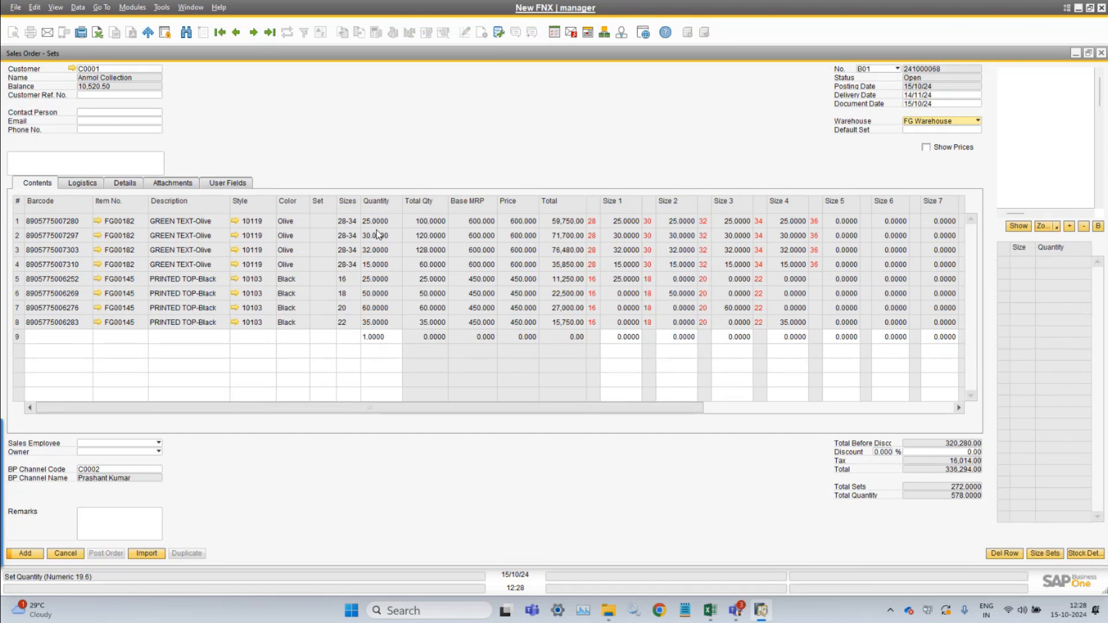
click(28, 555)
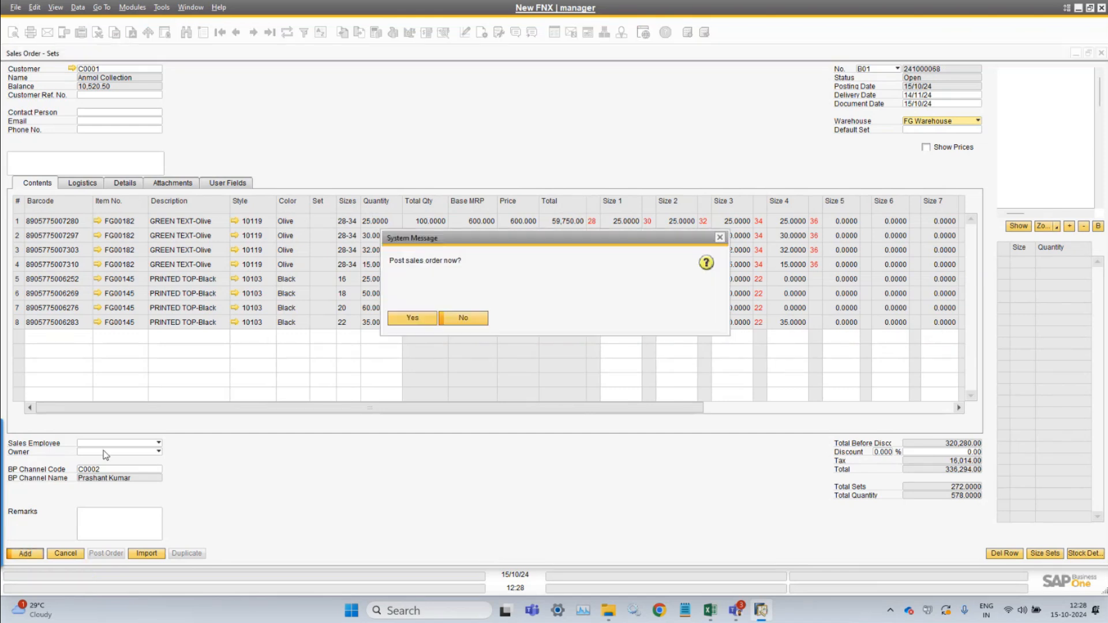
click(410, 321)
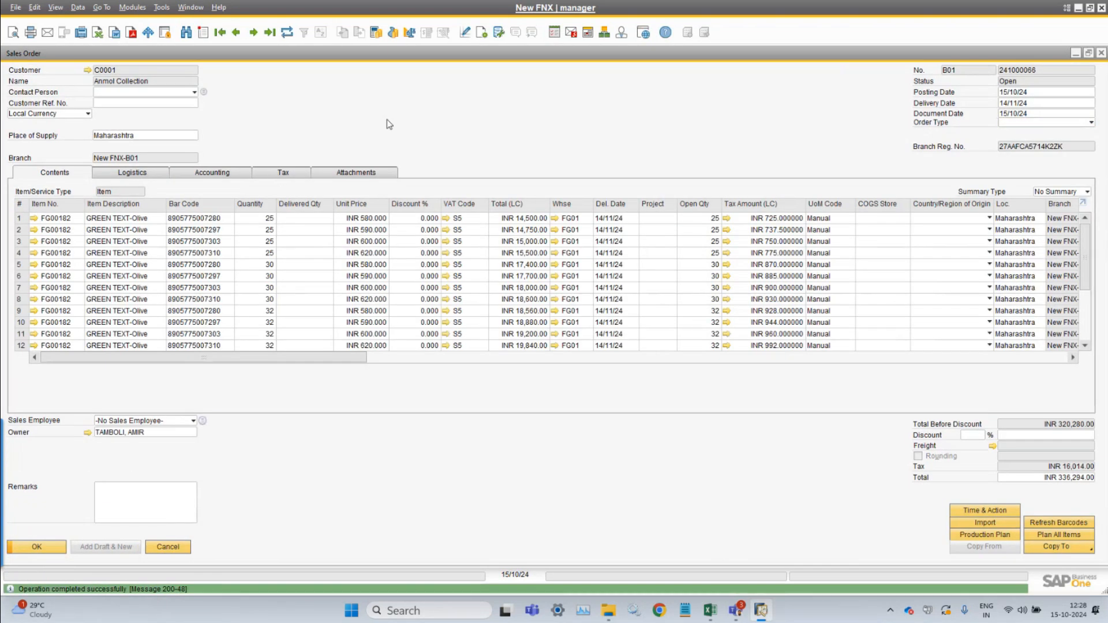
Examine the item lines and row delivery dates of the posted sales order, and close it
drag(1091, 283, 1098, 253)
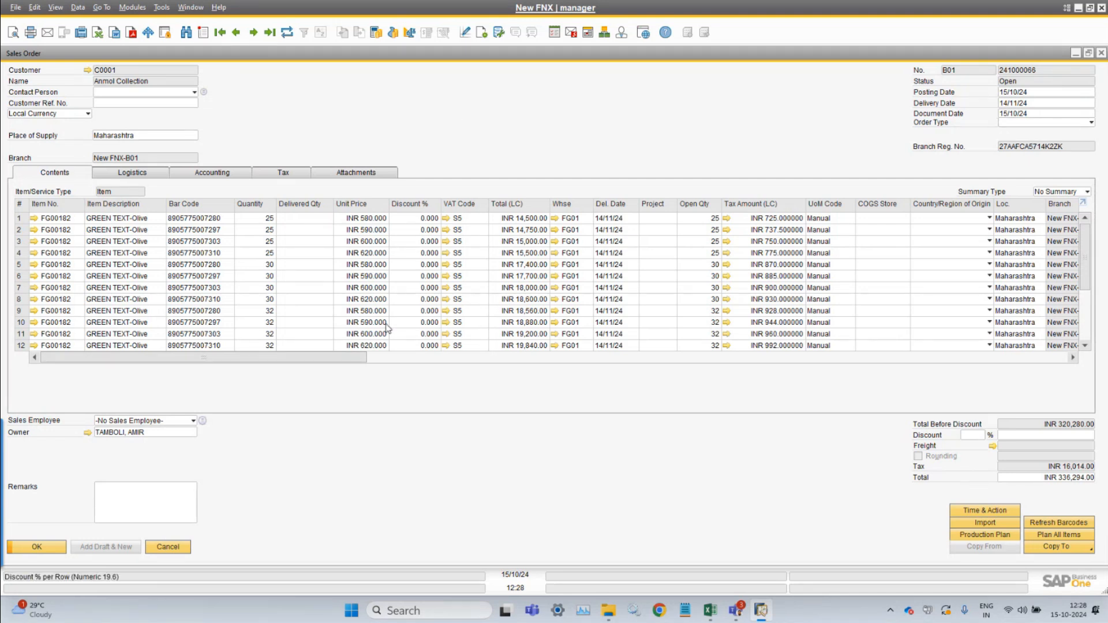
drag(337, 356, 250, 368)
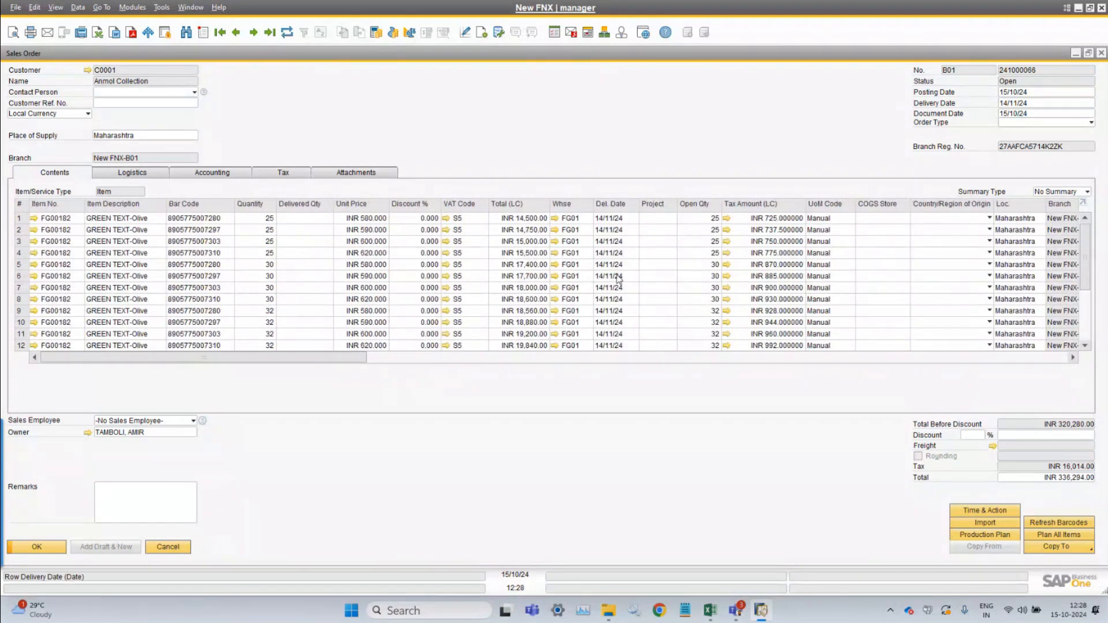
click(609, 218)
click(64, 549)
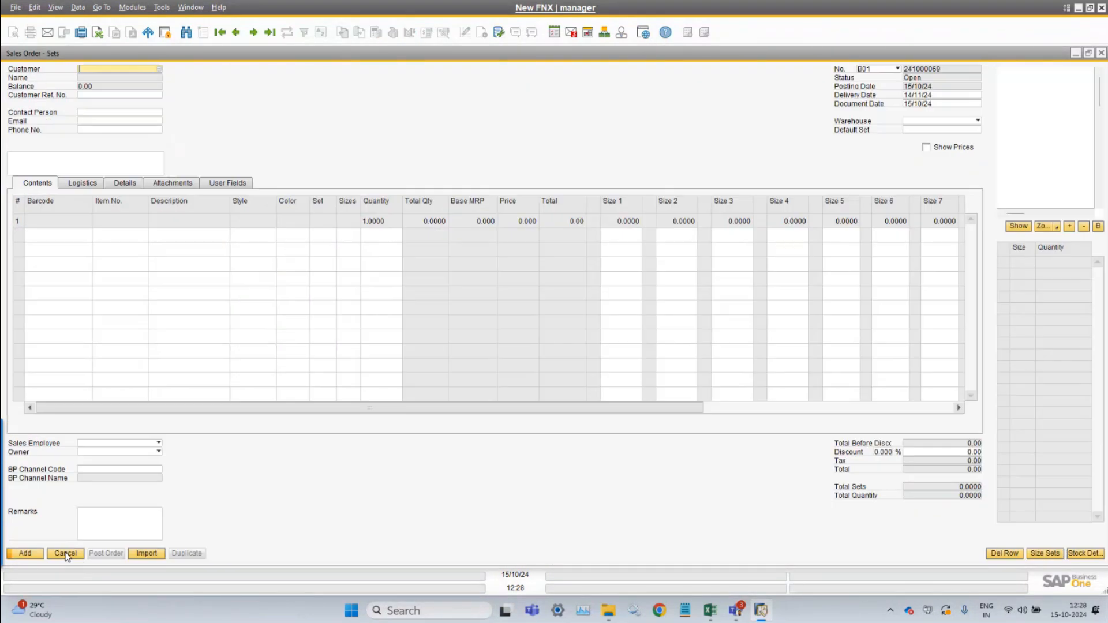
Check the Ship Date field in the first row of the new sets order
drag(477, 409, 864, 397)
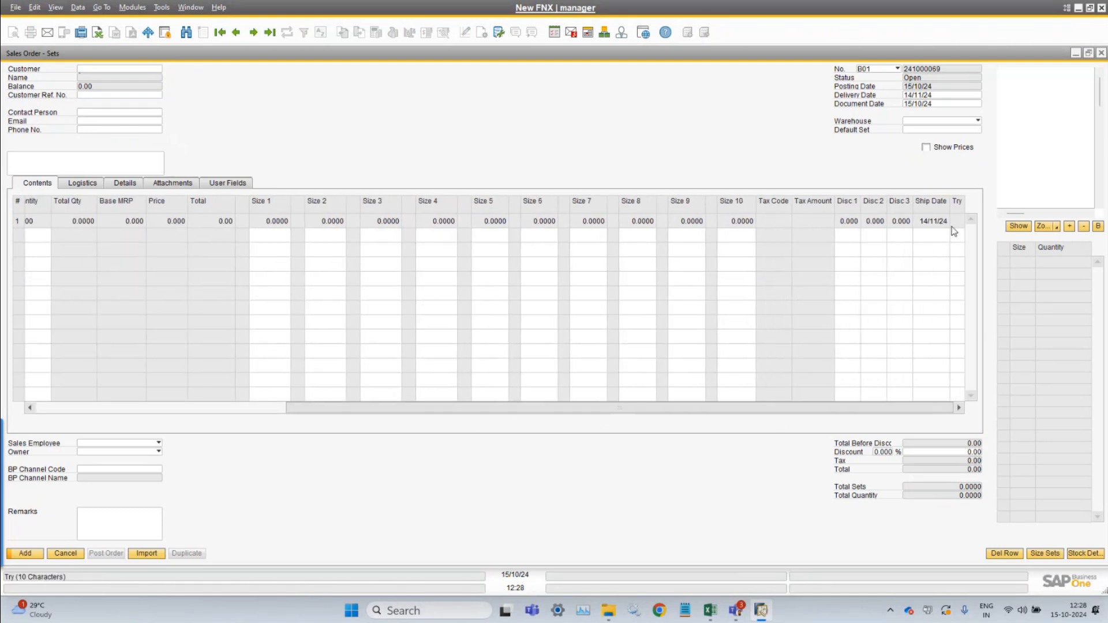
click(930, 221)
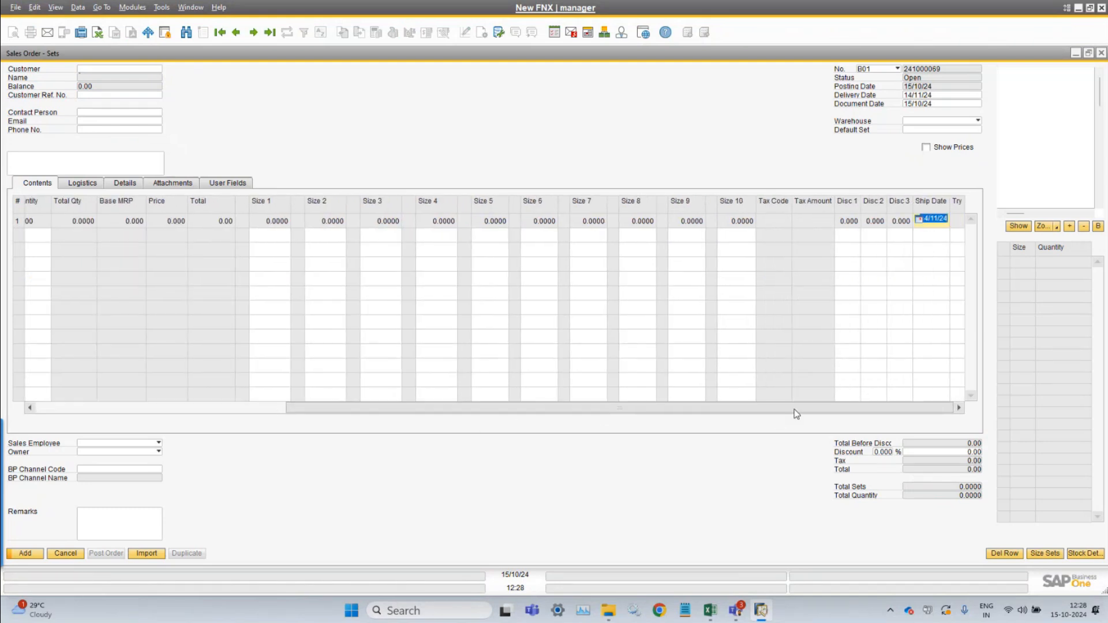
click(929, 224)
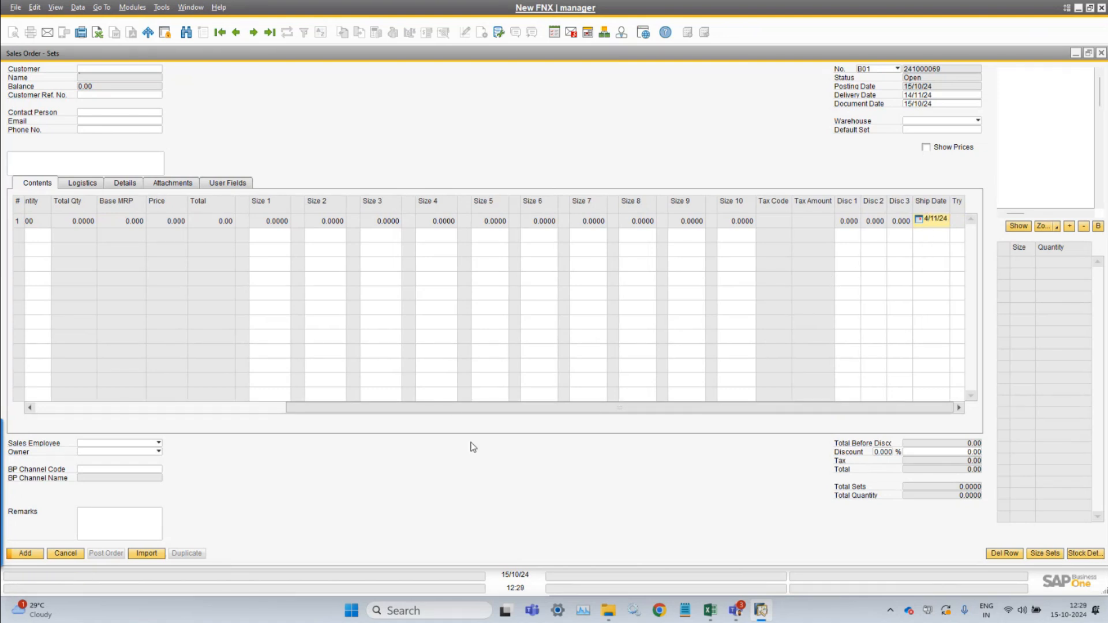
drag(452, 409, 5, 341)
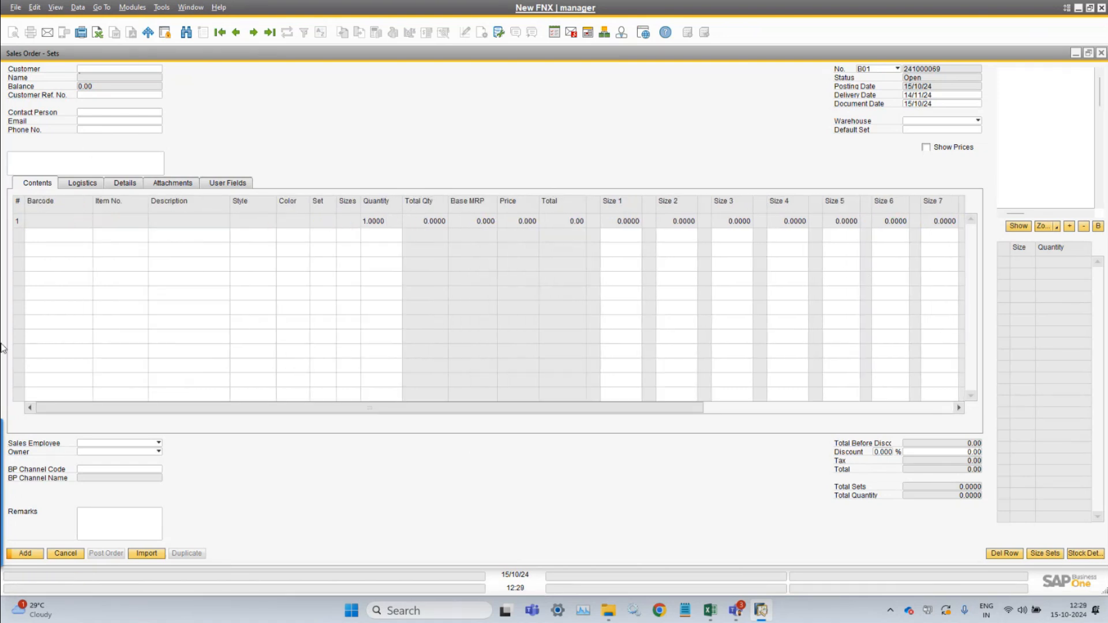
Choose Anmol Collection from the business partner list as the new sets order's customer
click(107, 70)
key(Tab)
double_click(536, 247)
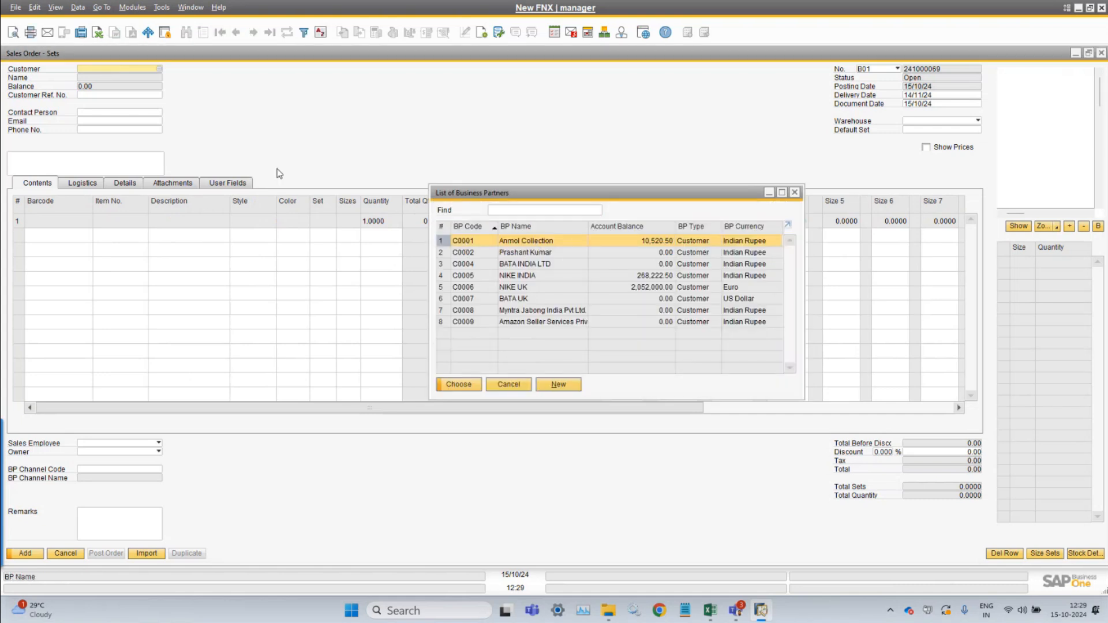
mouse_move(707, 613)
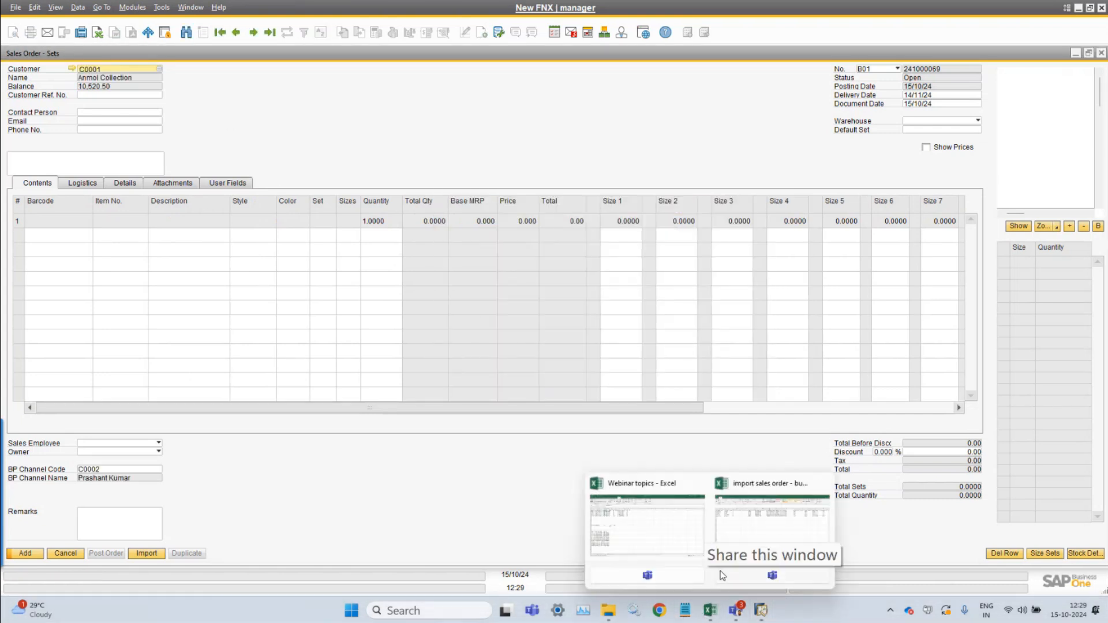
click(661, 534)
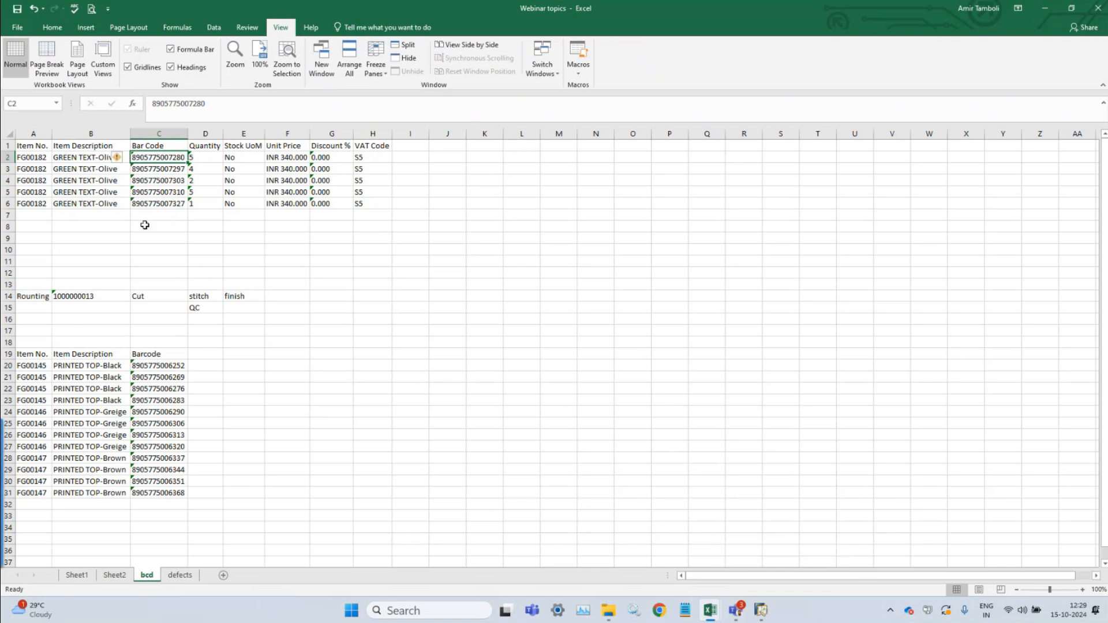
key(ctrl+c)
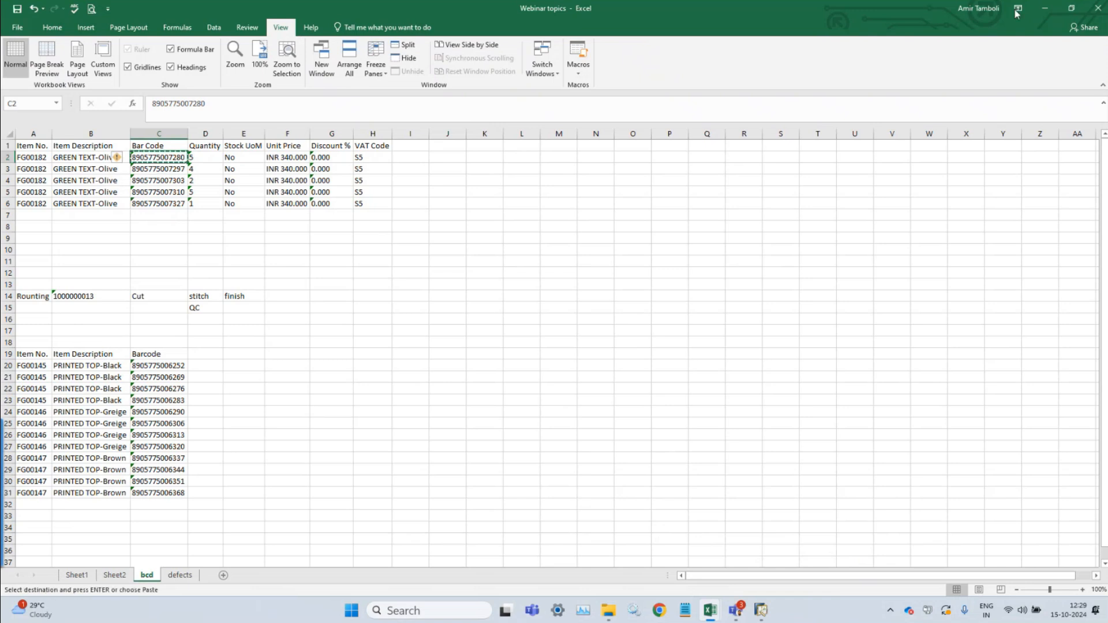
click(1046, 11)
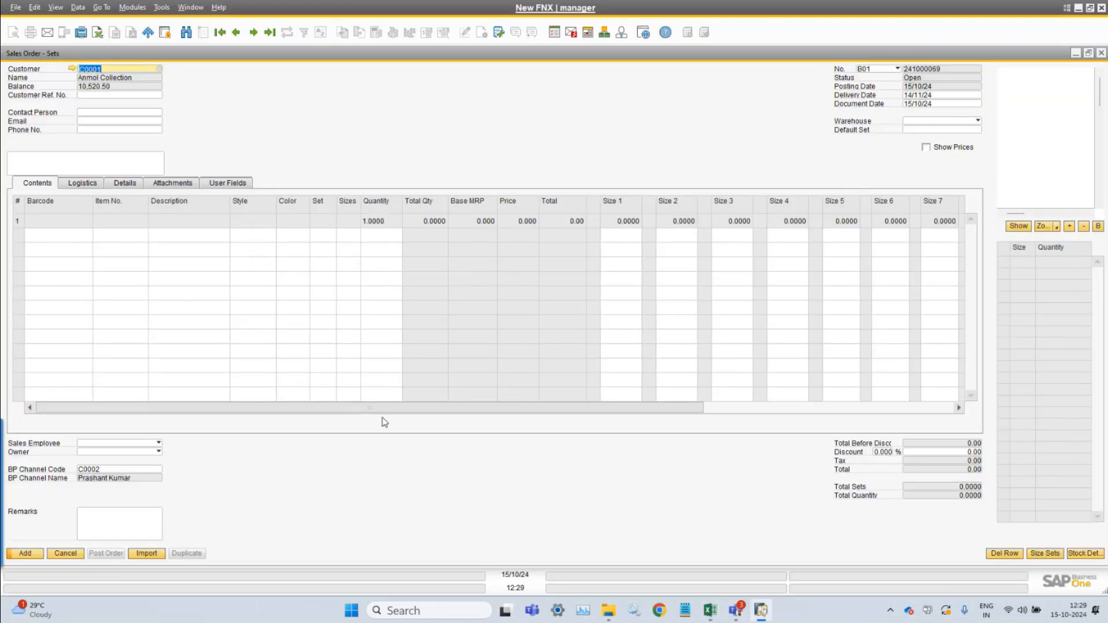
click(57, 222)
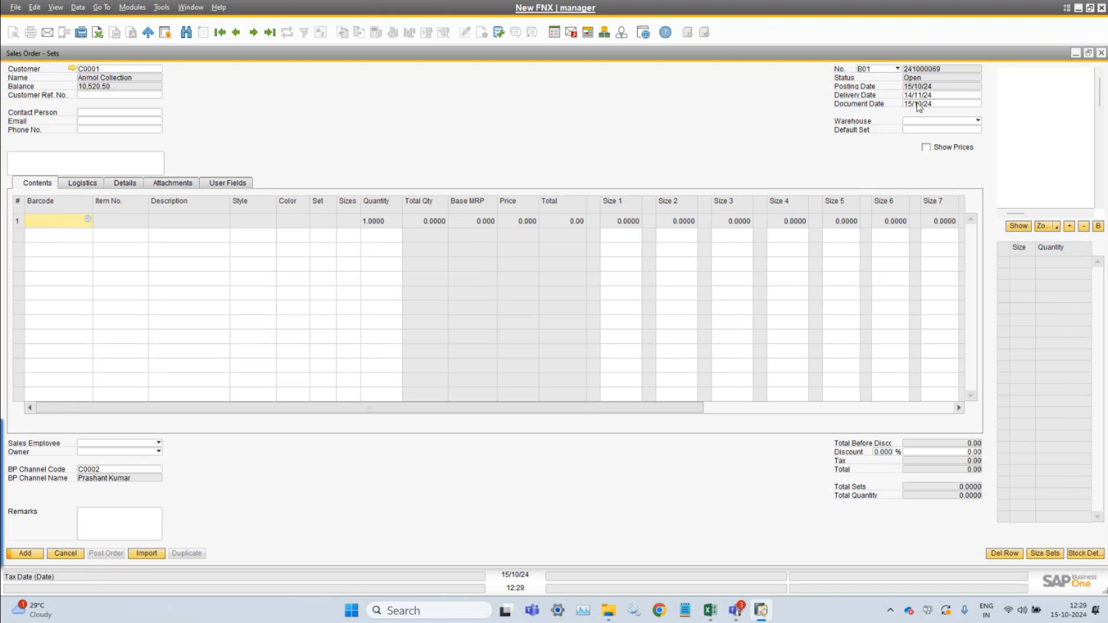
click(934, 122)
click(934, 143)
click(60, 224)
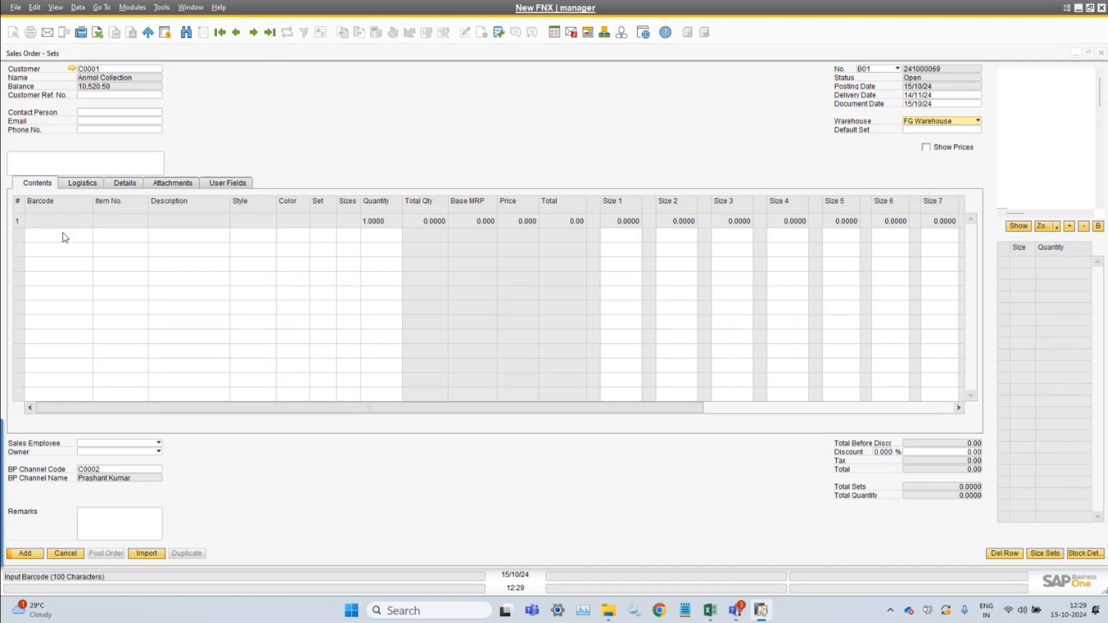
text(8905775007280)
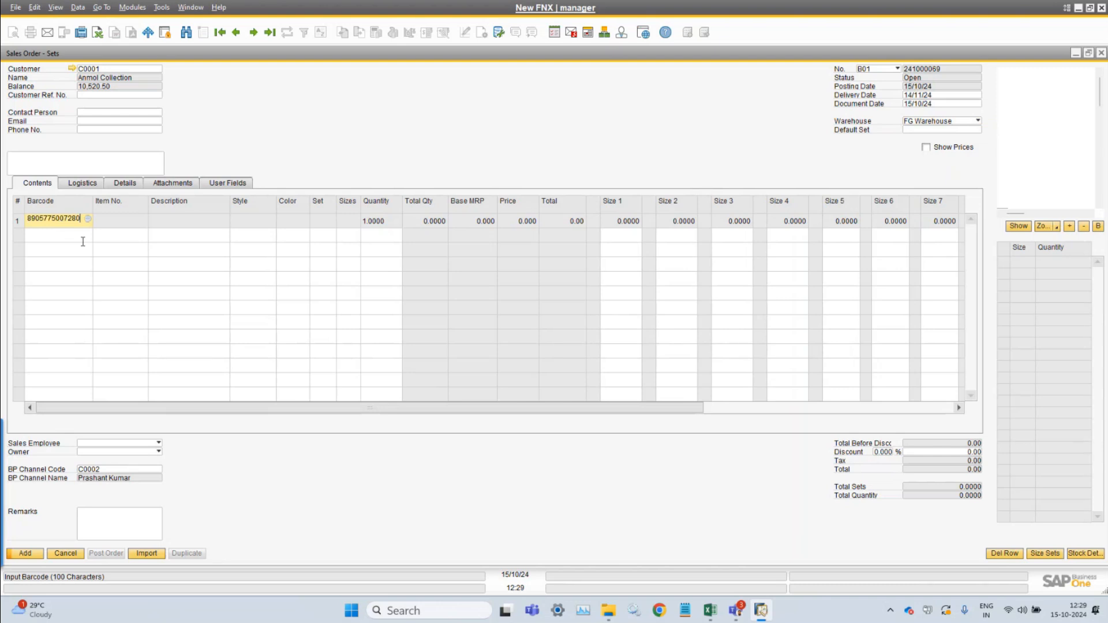
key(Tab)
click(65, 236)
text(8905775007280)
key(Tab)
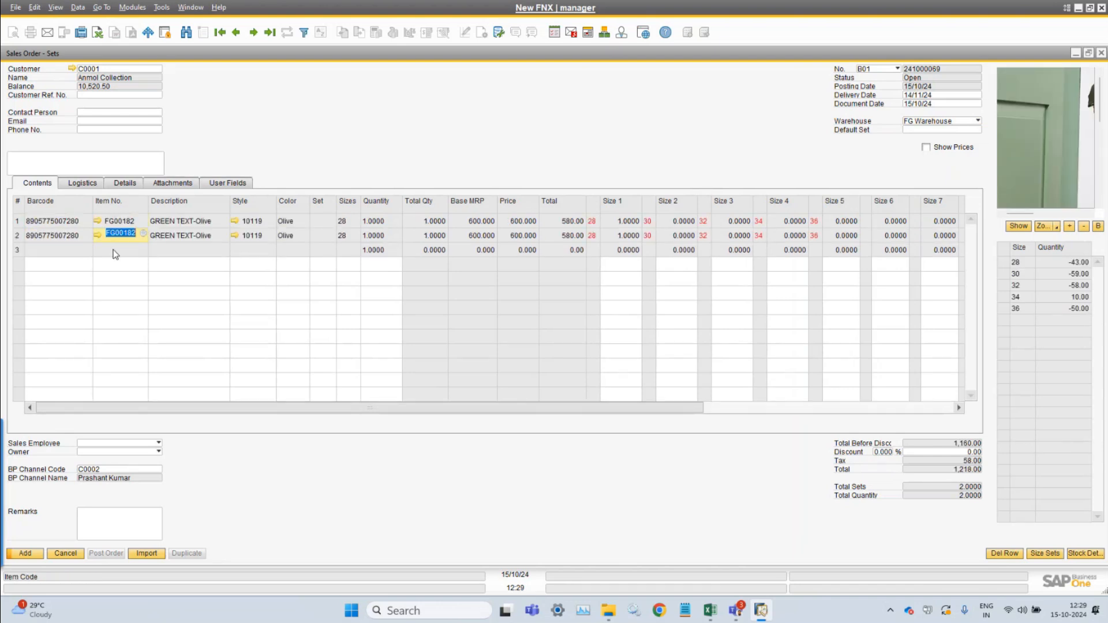
Set the first order row's sizes to 28-34 and its quantity to 100
drag(299, 409, 319, 406)
click(321, 222)
text(-34)
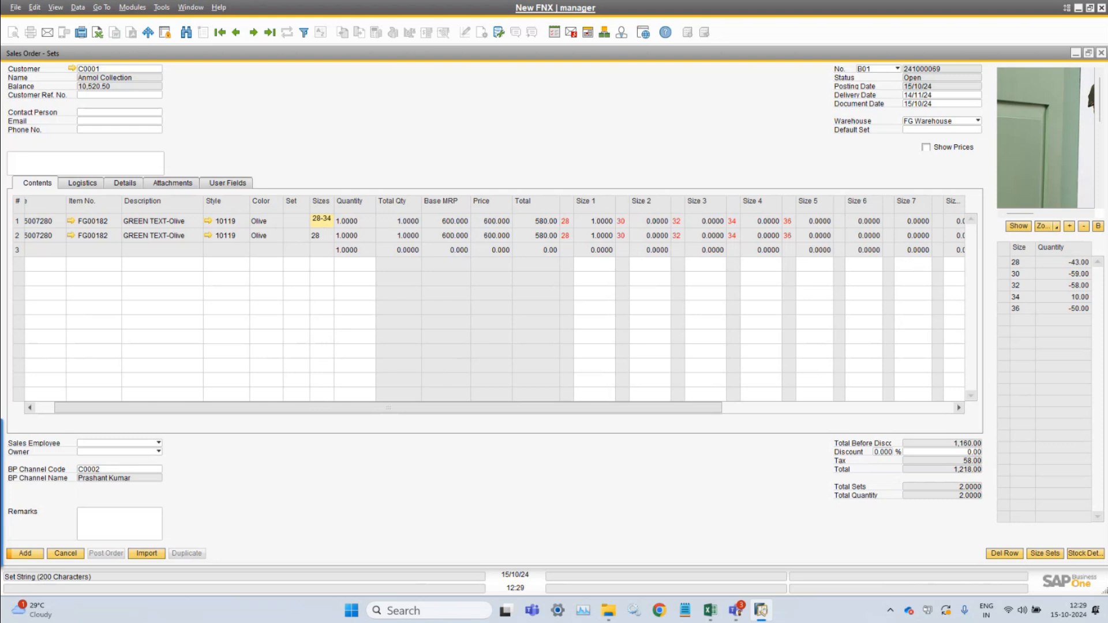
key(Tab)
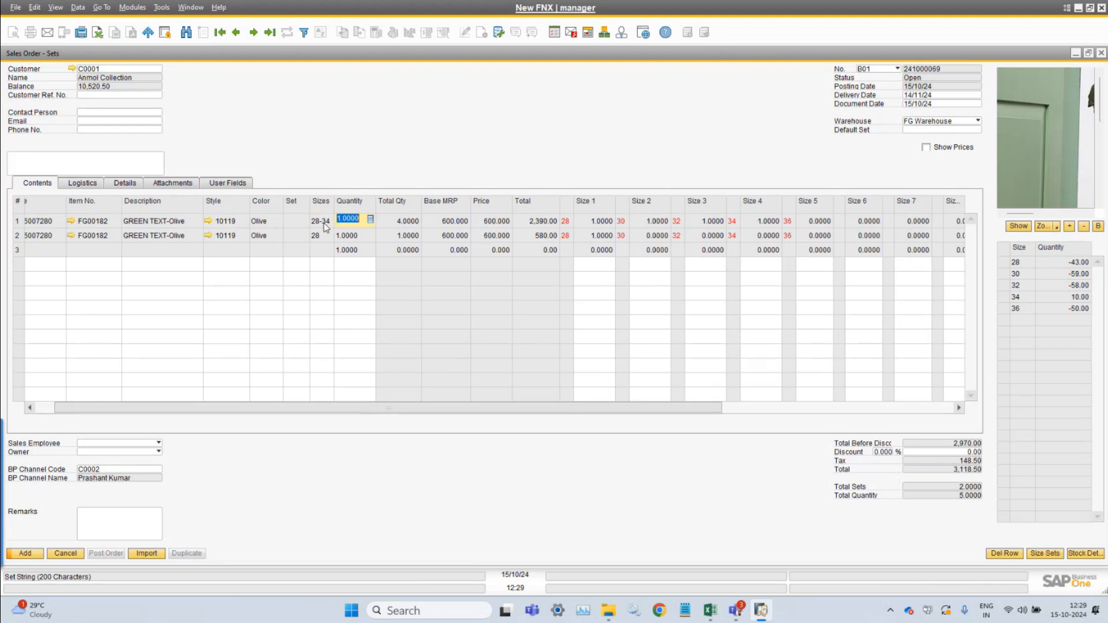
text(100)
key(Tab)
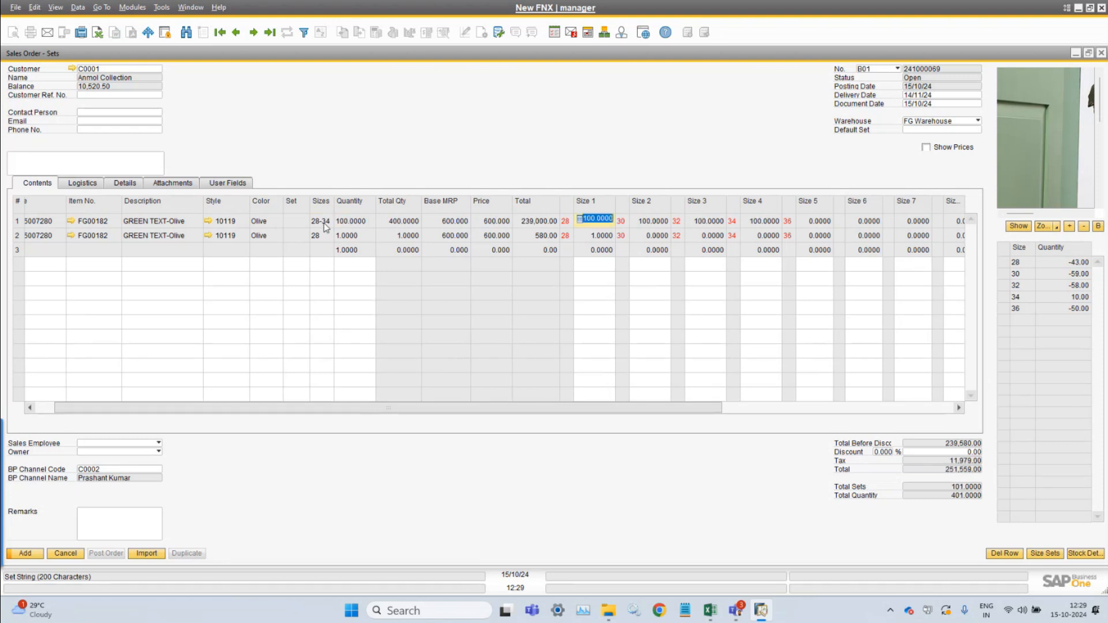
Set the second order row's sizes to 30-36 and its quantity to 80
click(326, 236)
click(325, 236)
key(BackSpace)
key(BackSpace)
text(30-)
key(Tab)
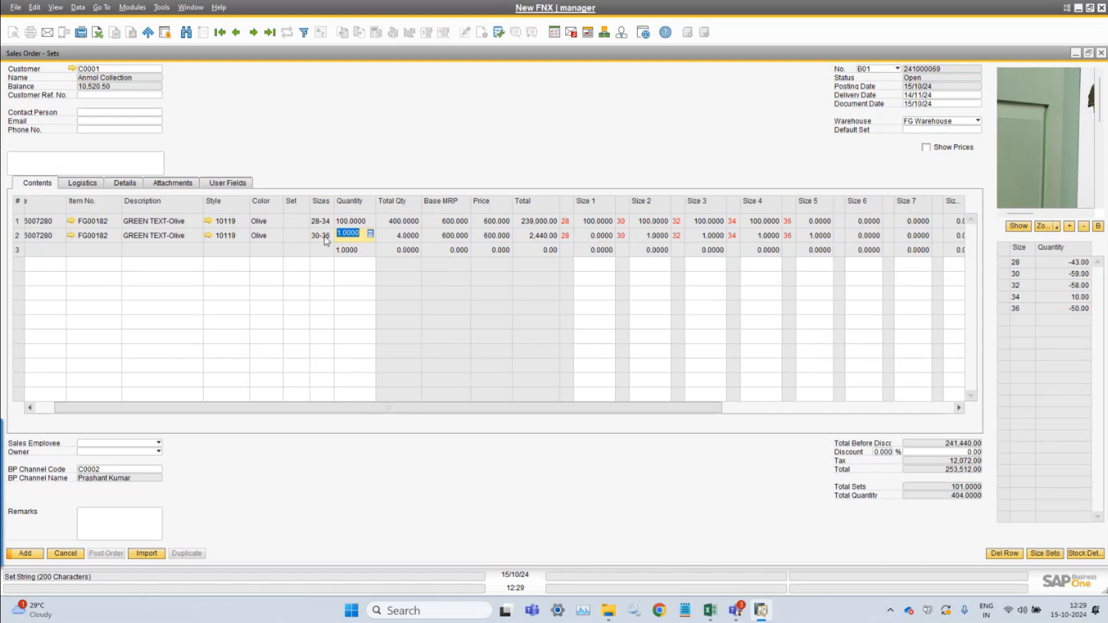
text(80)
key(Tab)
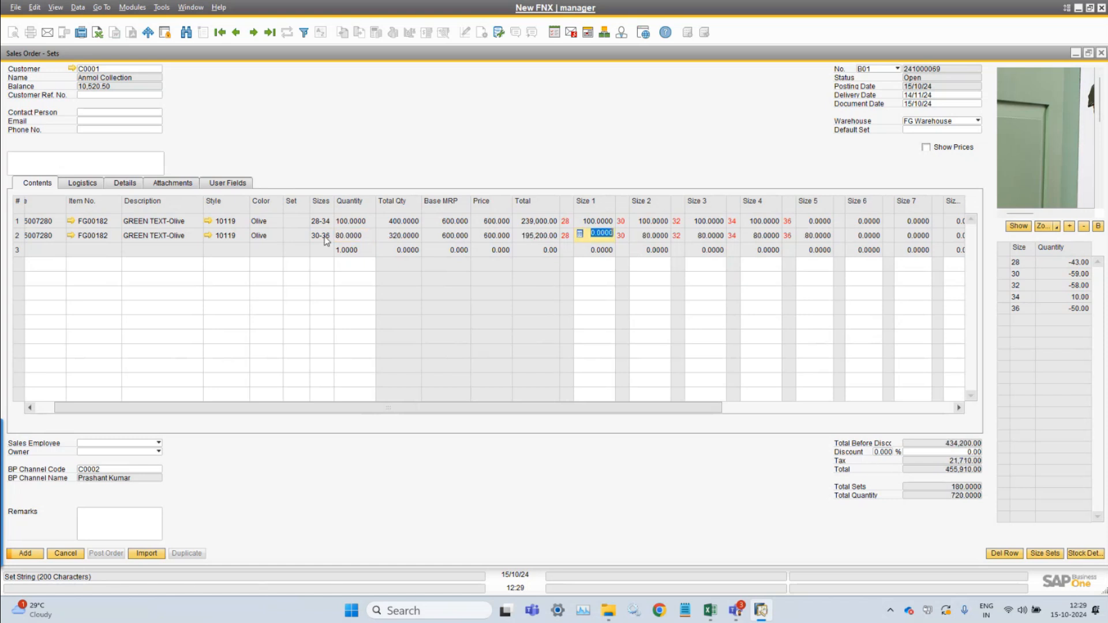
Set the second order row's ship date 15 days ahead, to 30/10/24
drag(638, 408, 869, 412)
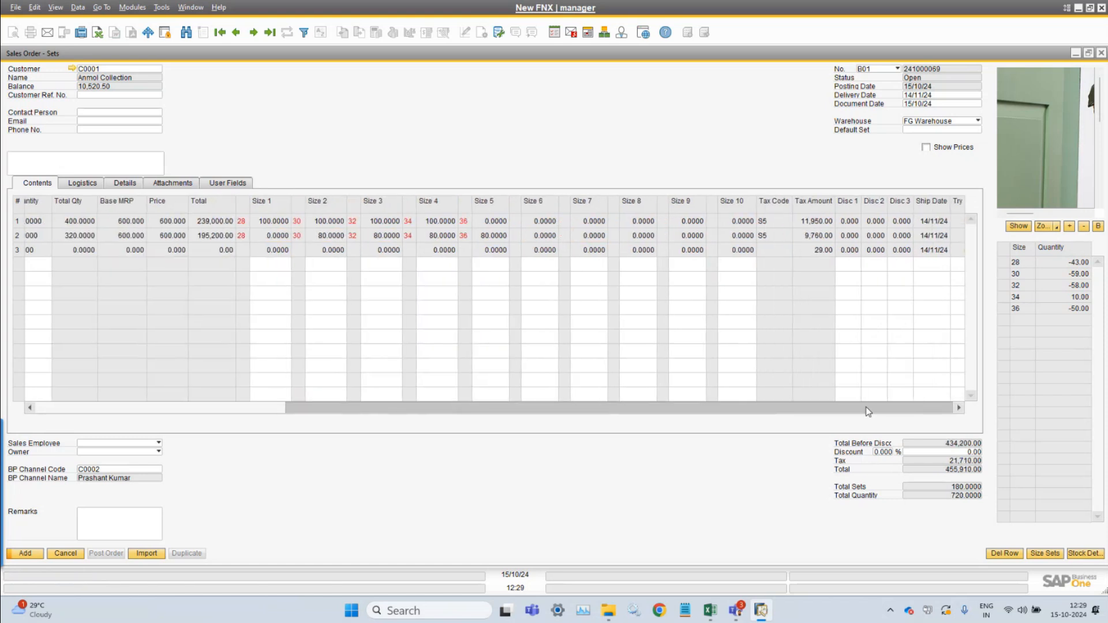
click(934, 235)
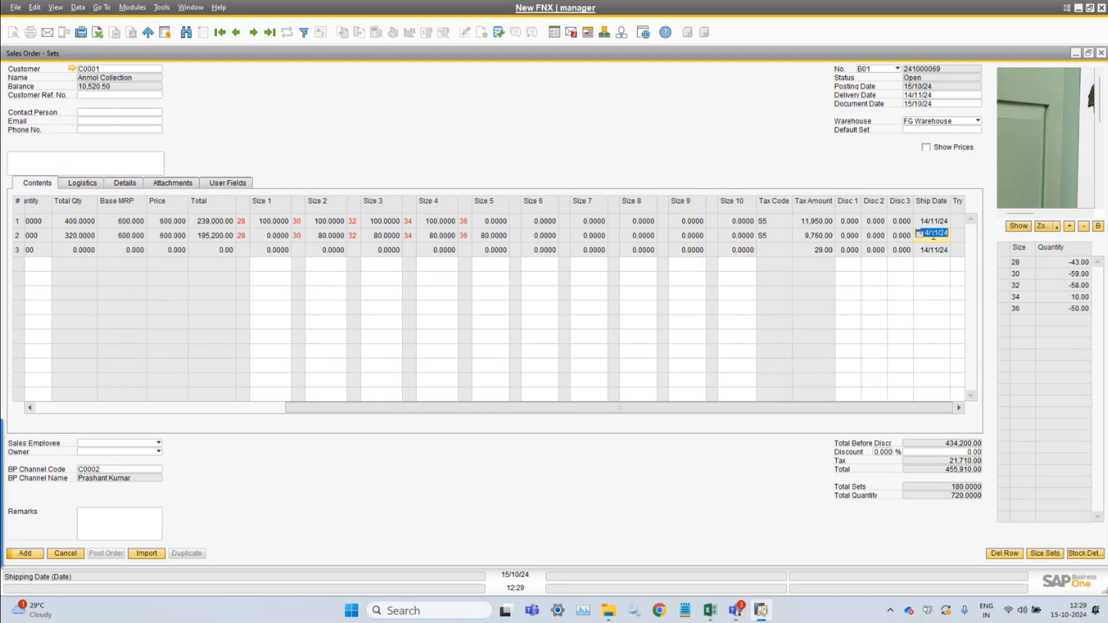
click(934, 236)
double_click(933, 236)
key(BackSpace)
text(+15)
key(Tab)
Set the first order row's ship date 10 days ahead, to 25/10/24
click(929, 221)
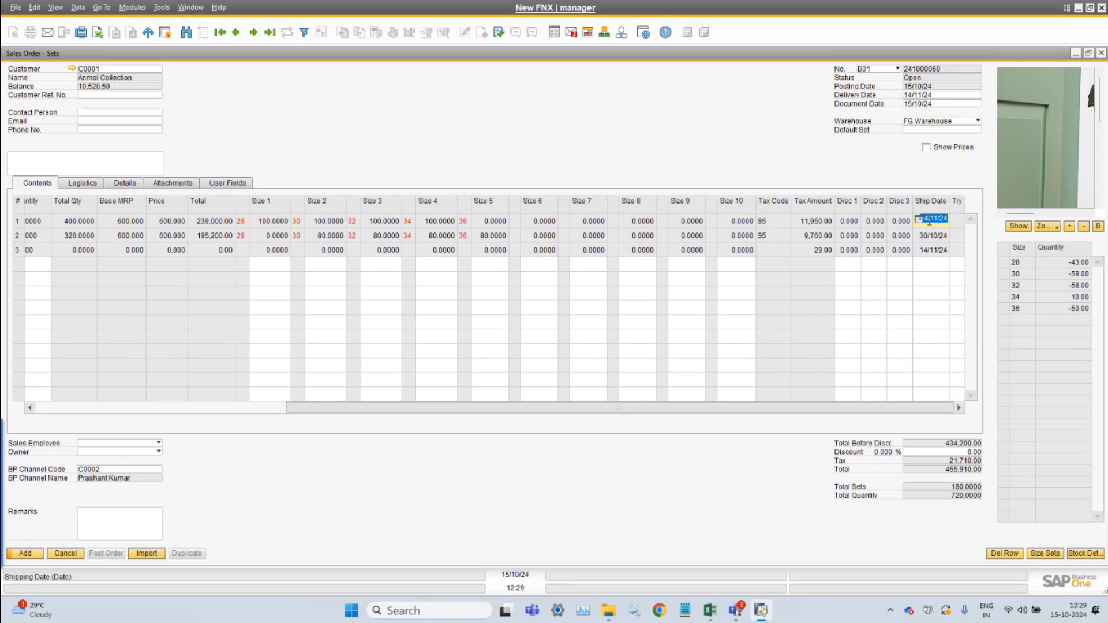
text(+1)
text(0)
key(Tab)
Add the sets order, post its sales order immediately, and close the resulting sales order
click(25, 556)
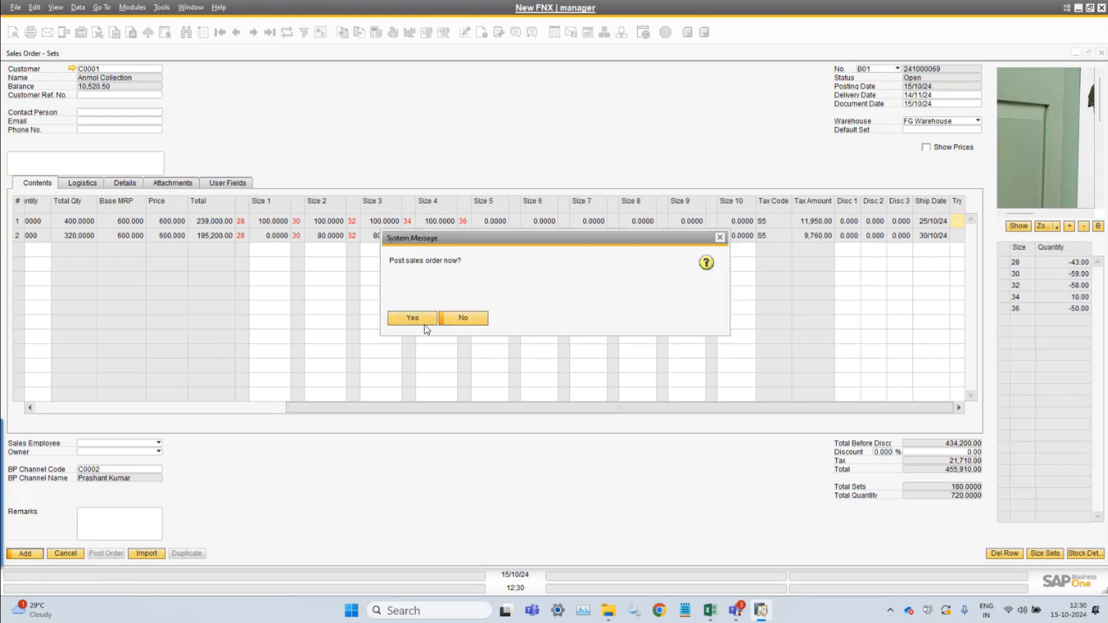
click(424, 325)
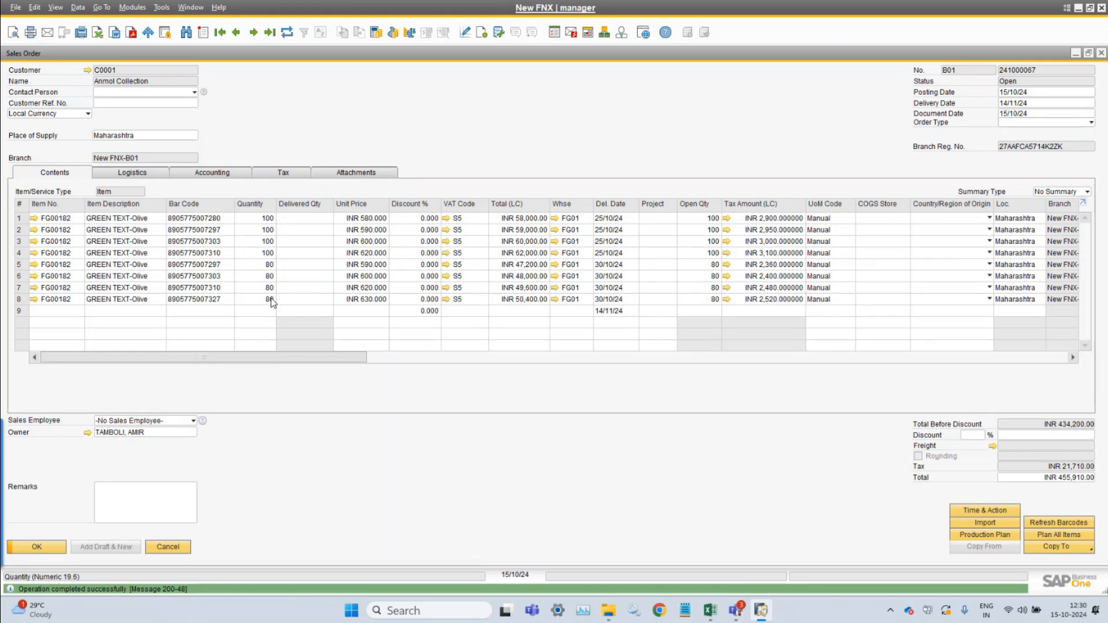
click(29, 551)
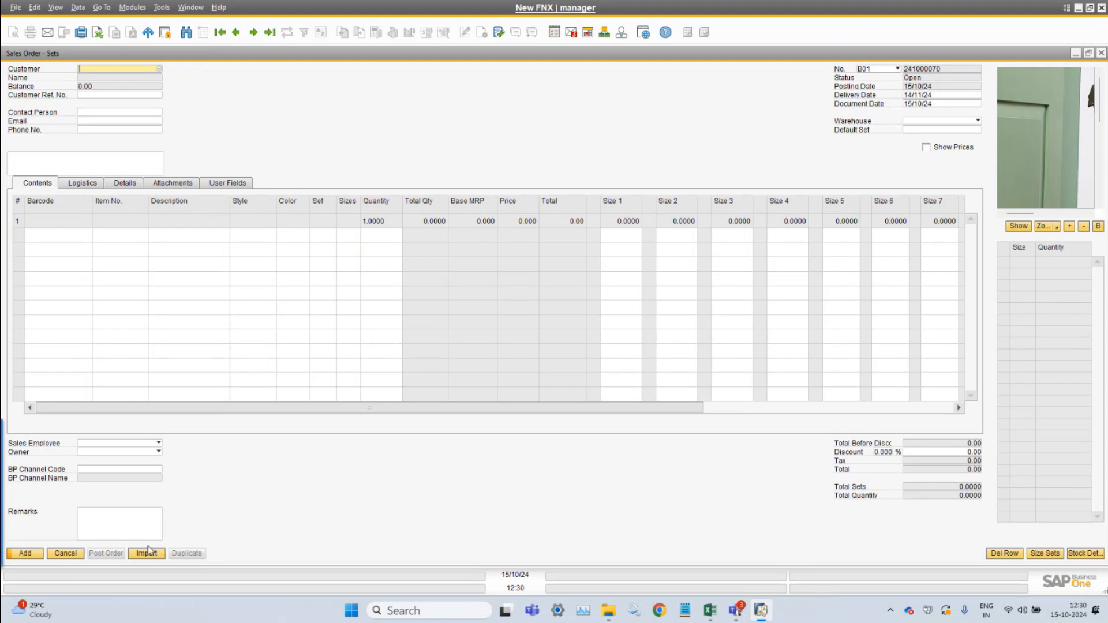
Close the blank sets order, both Users - Setup windows and Size Templates, and minimize Style Master Data
click(91, 161)
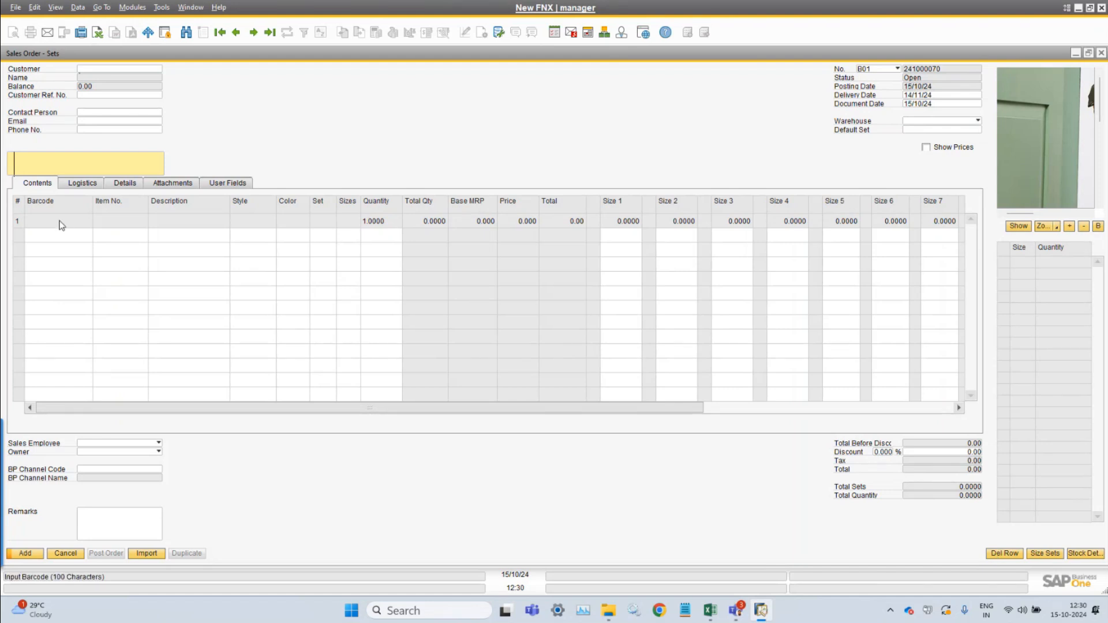
click(77, 557)
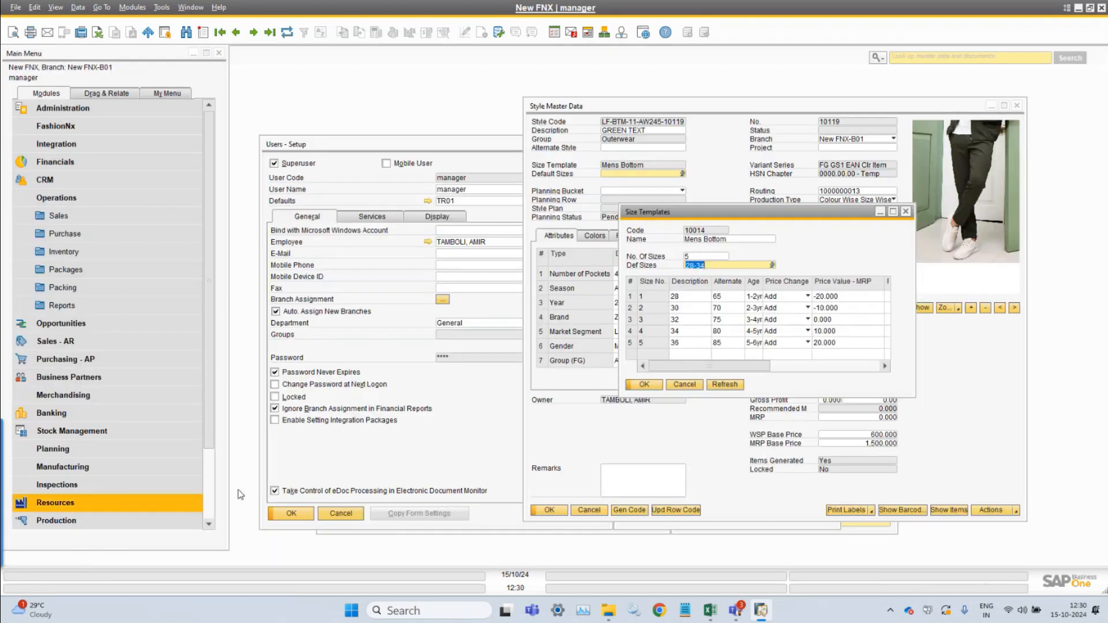
click(463, 146)
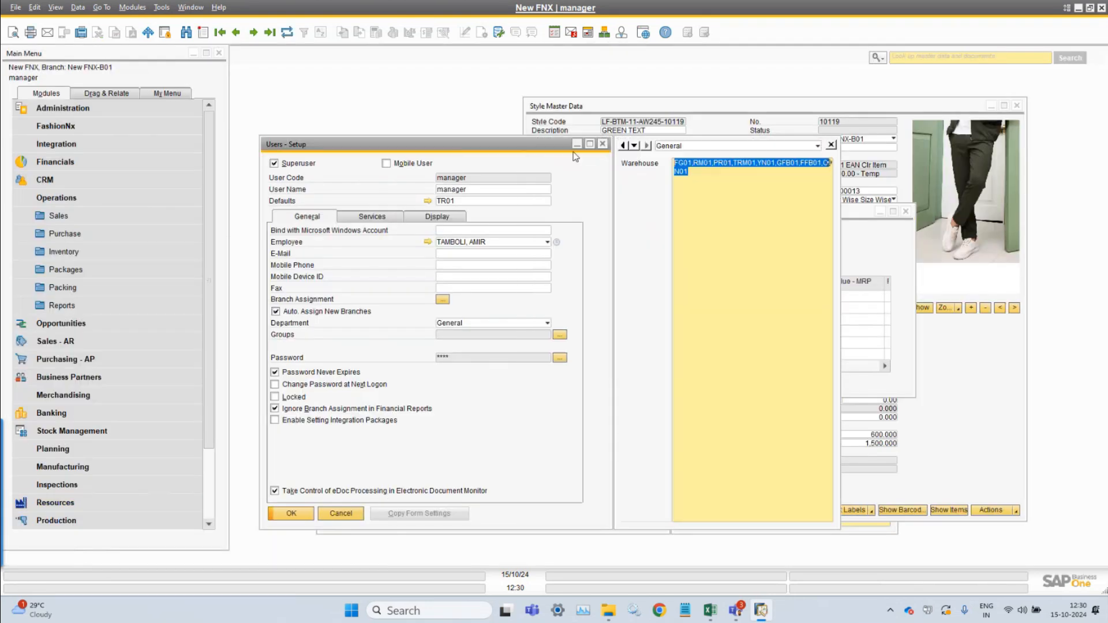
click(604, 145)
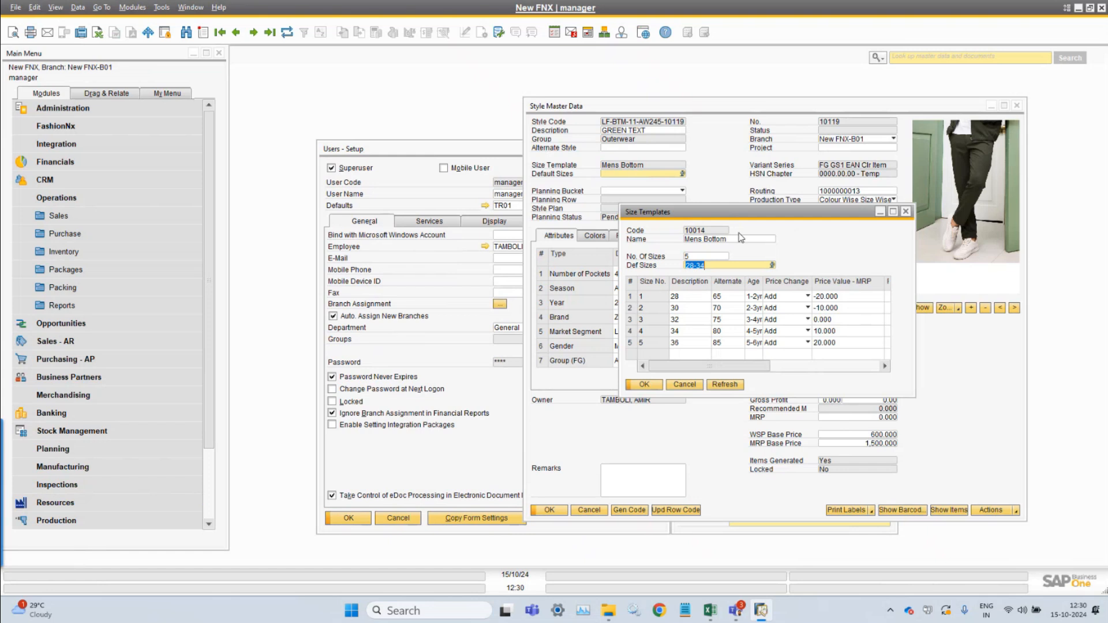
click(370, 144)
key(Escape)
key(Escape)
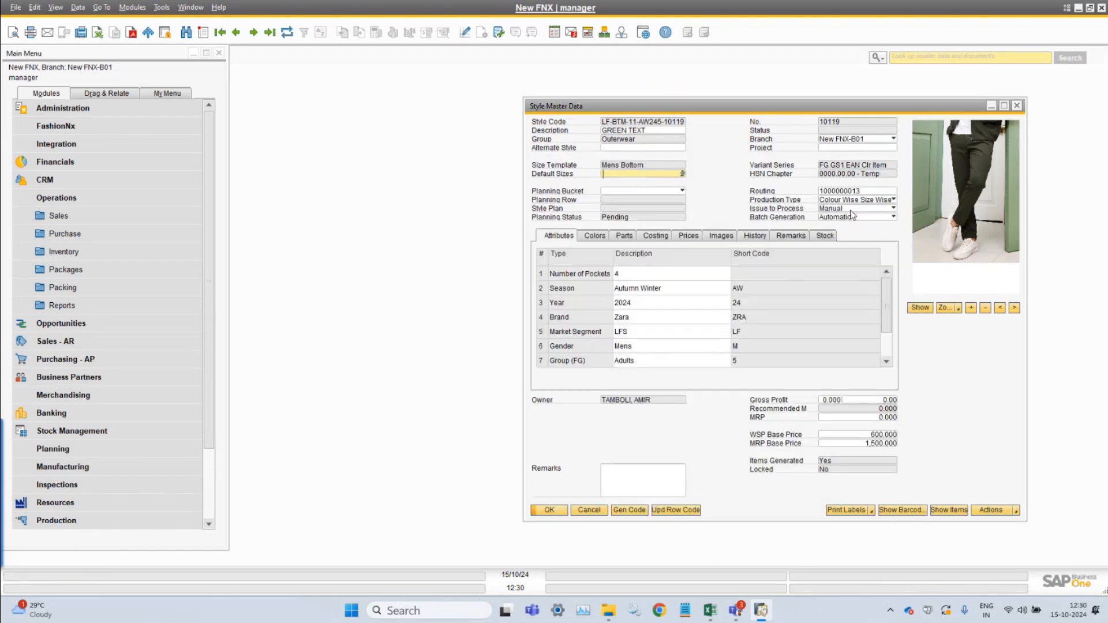
click(991, 107)
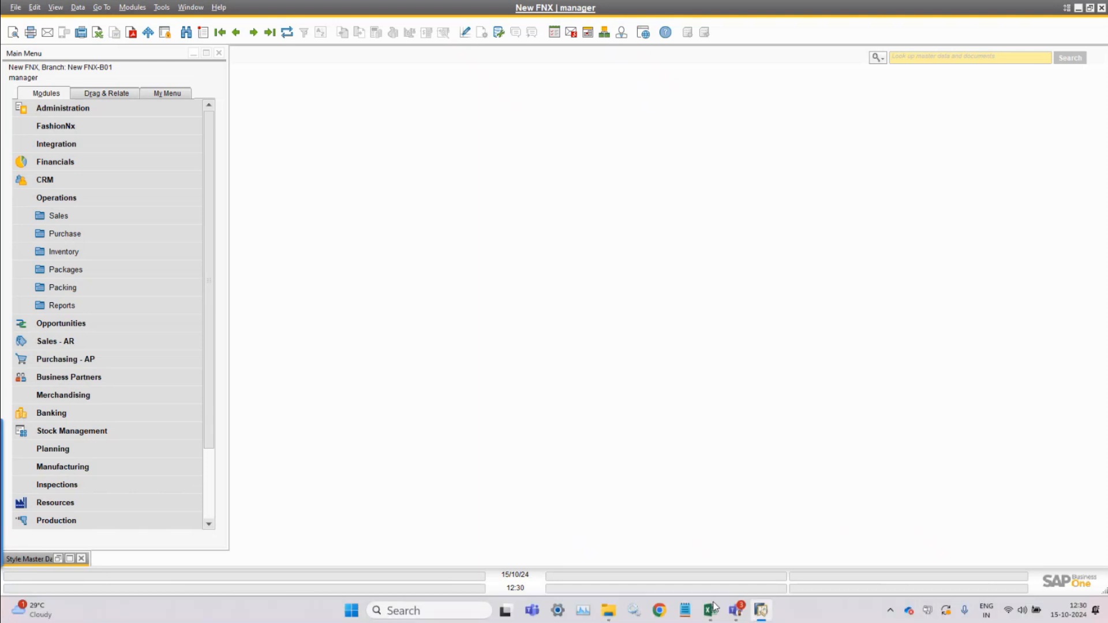
mouse_move(715, 609)
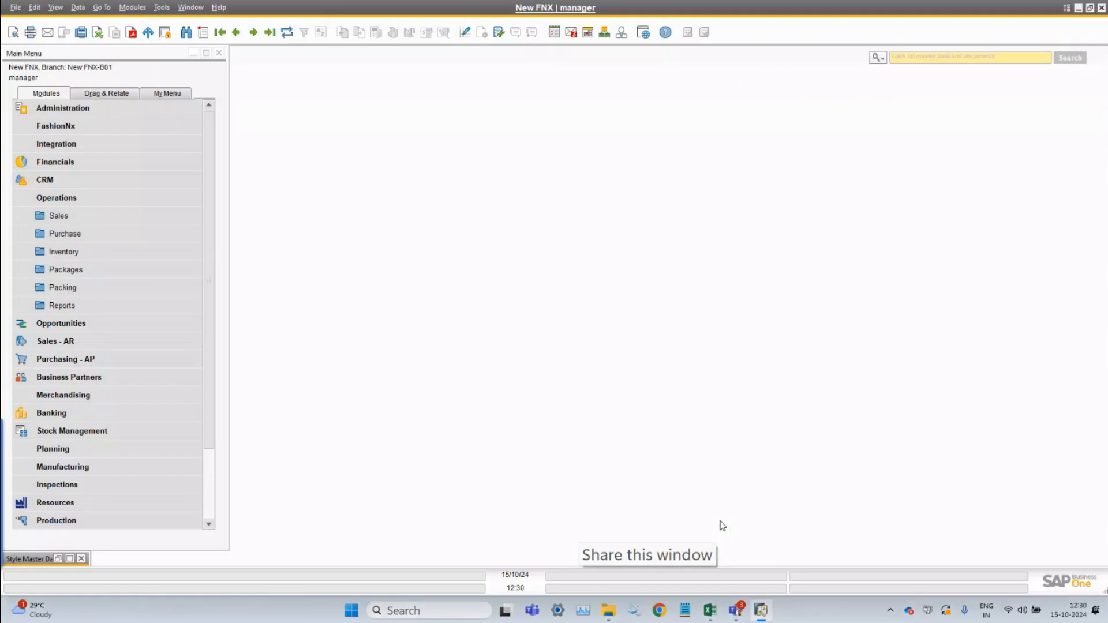
click(754, 549)
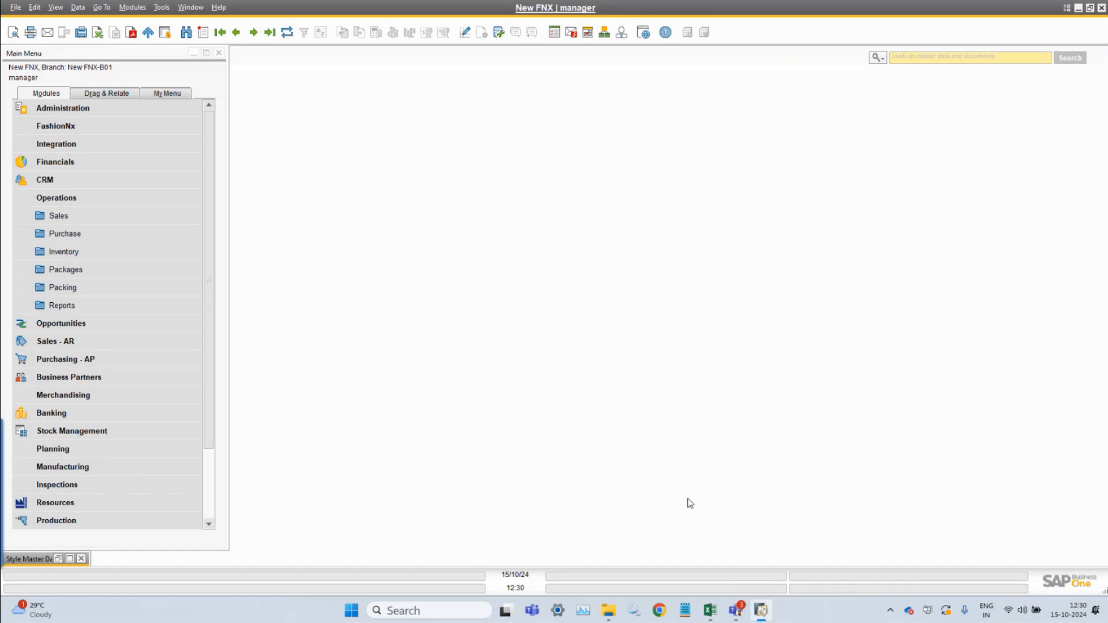
click(100, 218)
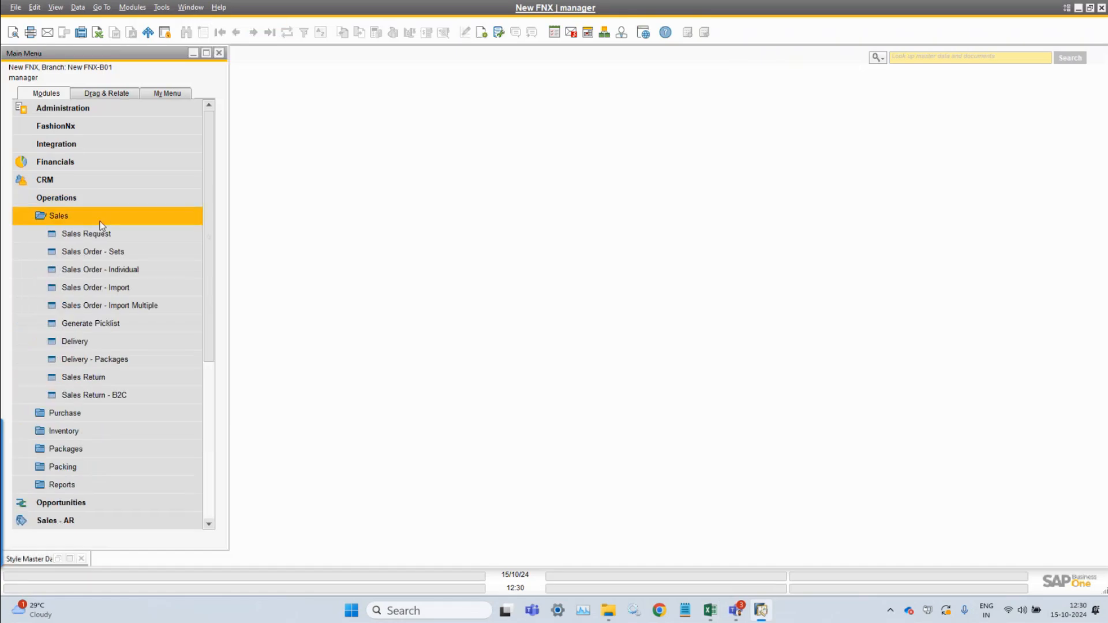
click(116, 200)
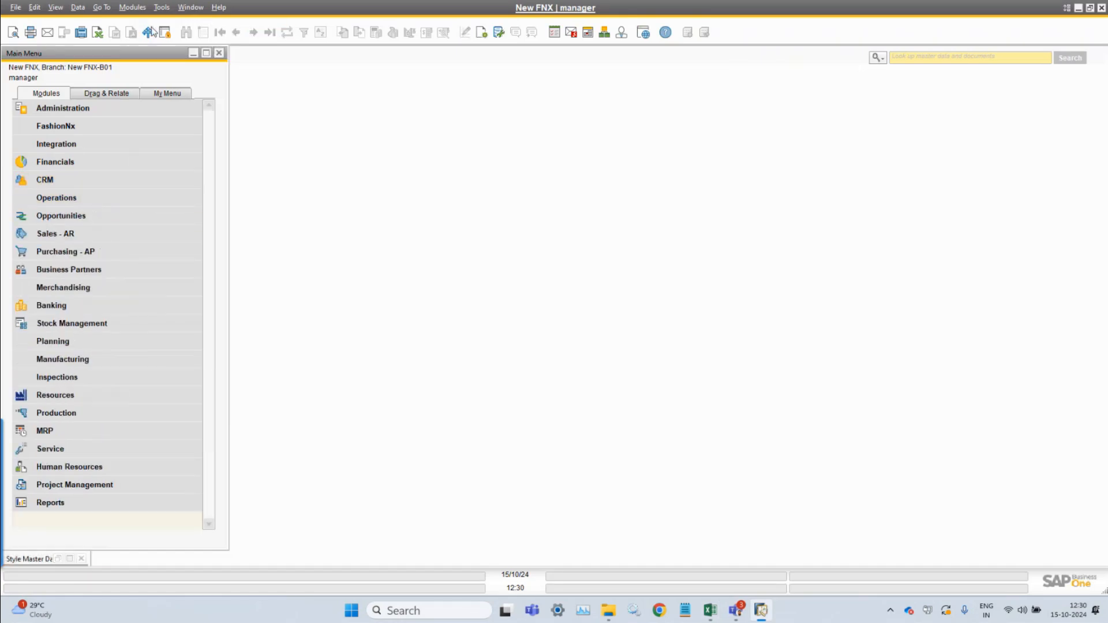
Open the Import Orders form from the Operations sales functions and set its template to Import Sales Orders
click(132, 7)
mouse_move(173, 84)
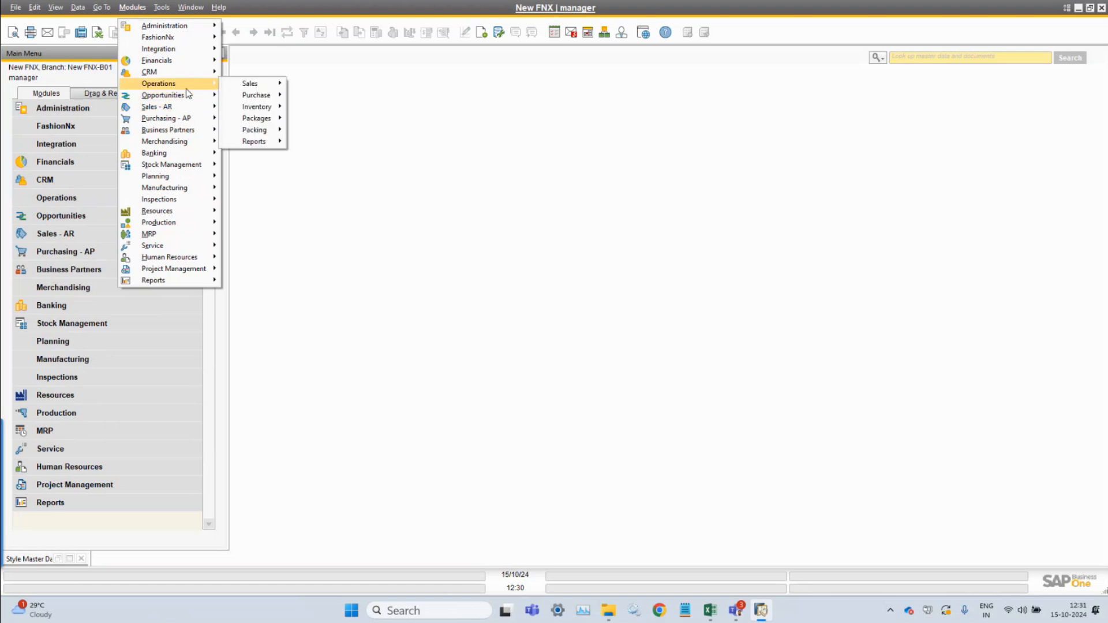
mouse_move(268, 86)
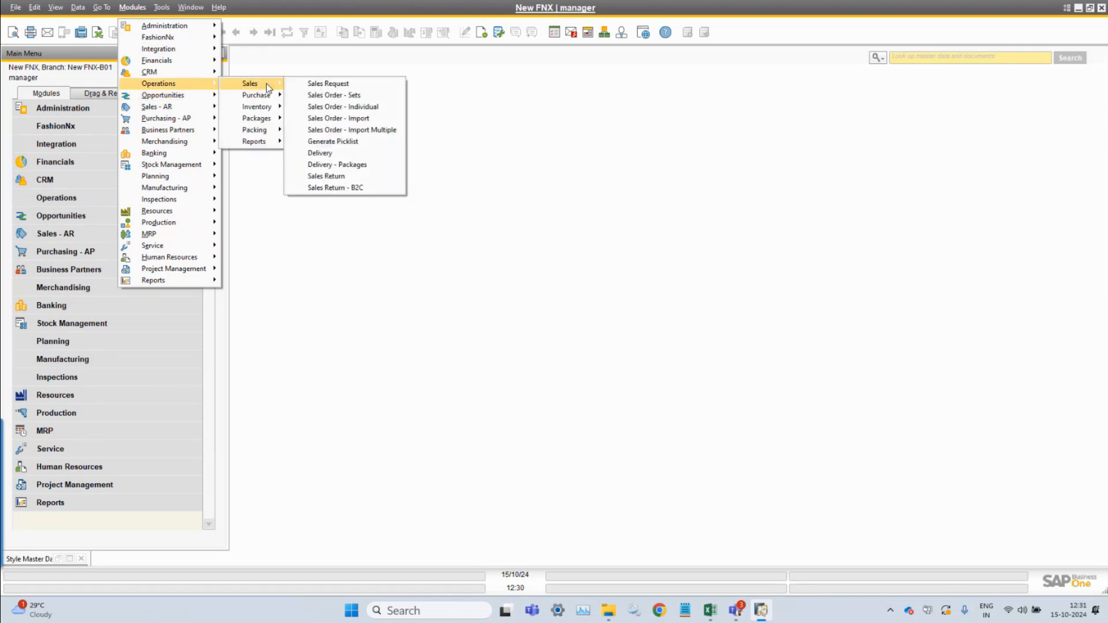
click(383, 118)
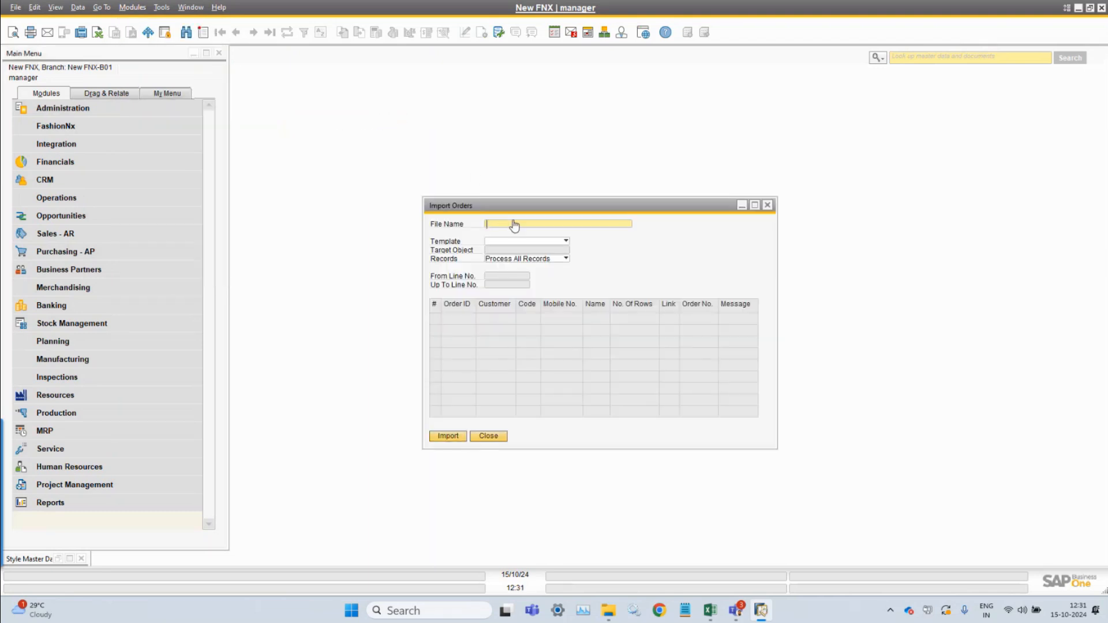
click(565, 241)
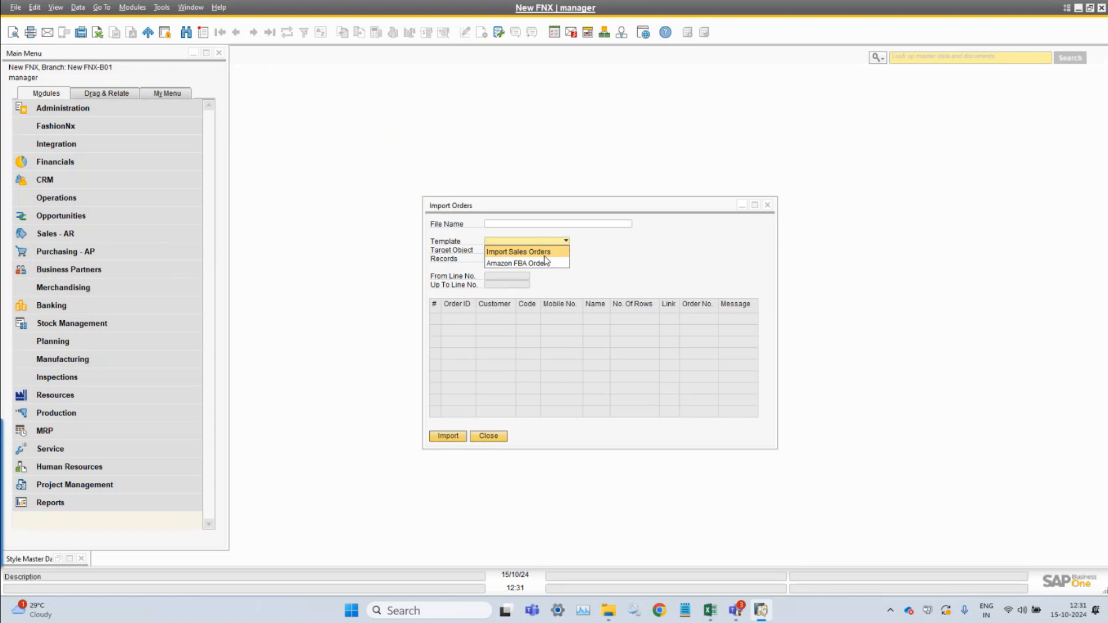
click(543, 254)
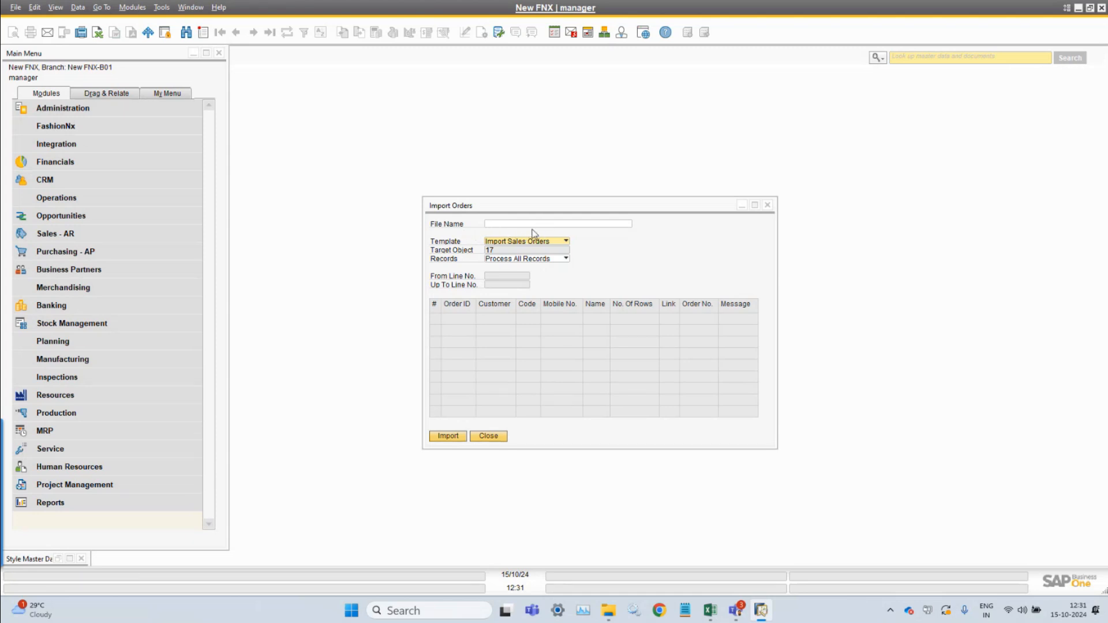
Select the file import sales order - bulk from the templates folder within the Desktop's Webinar folder, and import its orders
click(554, 225)
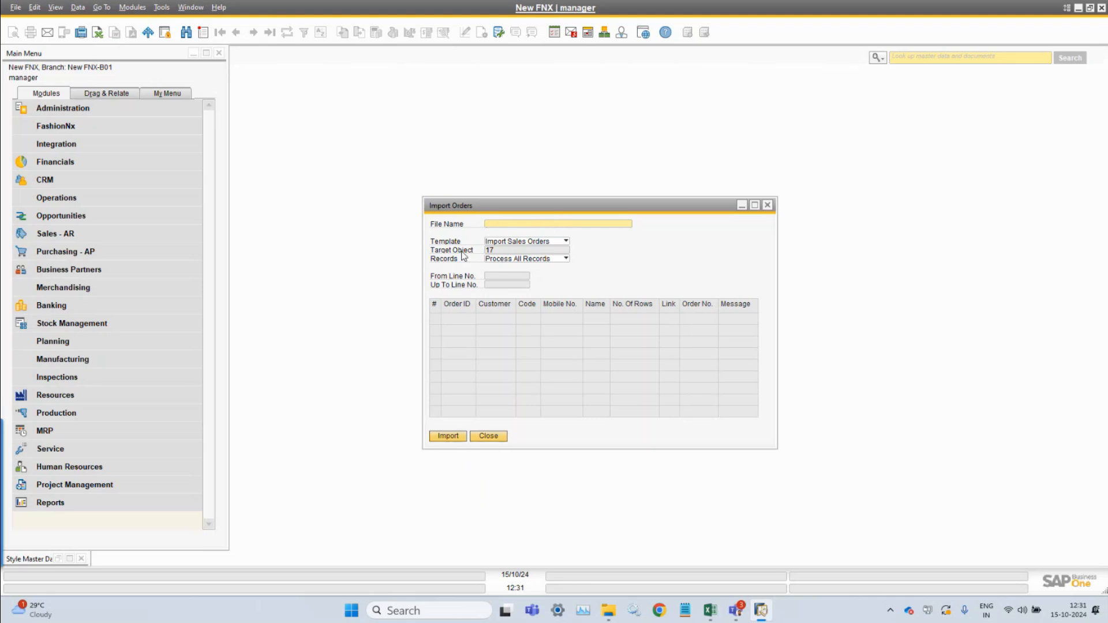
click(550, 222)
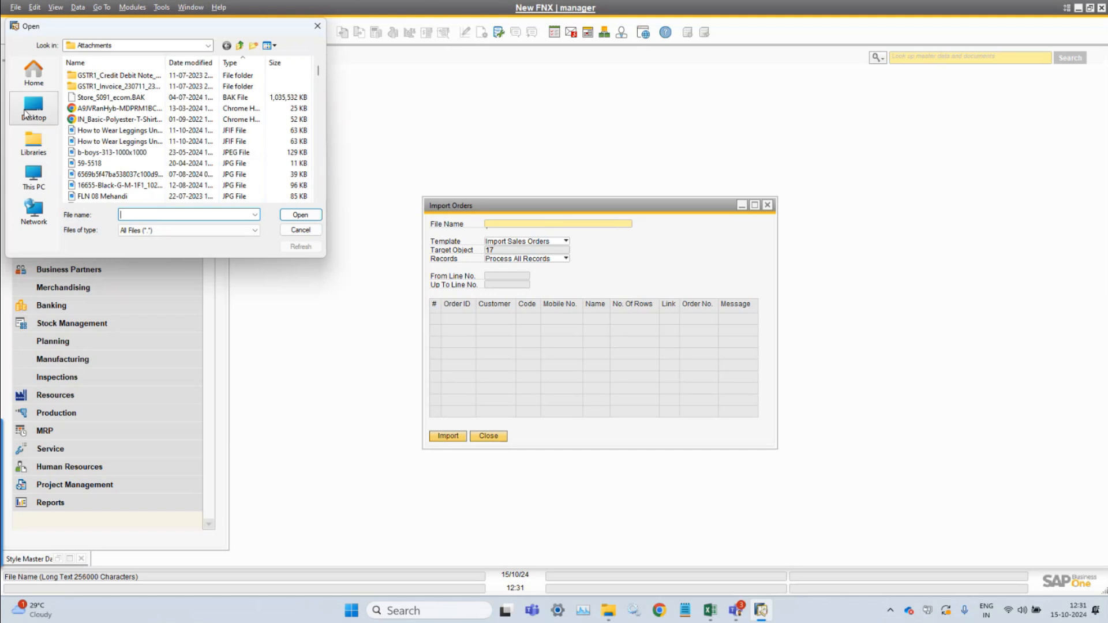
click(33, 109)
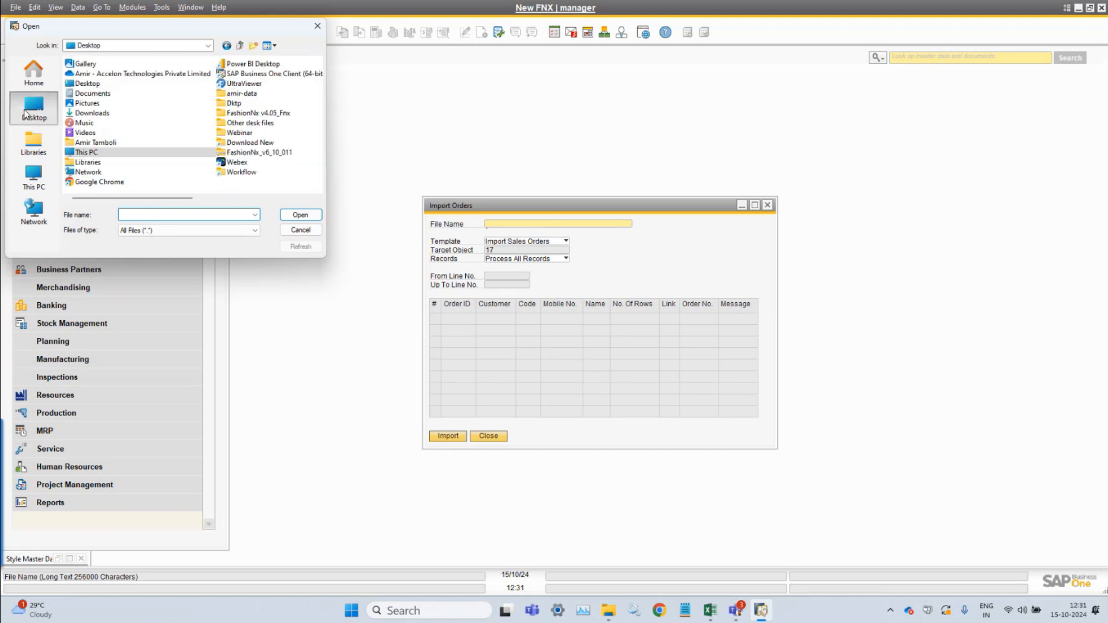
double_click(246, 133)
double_click(100, 90)
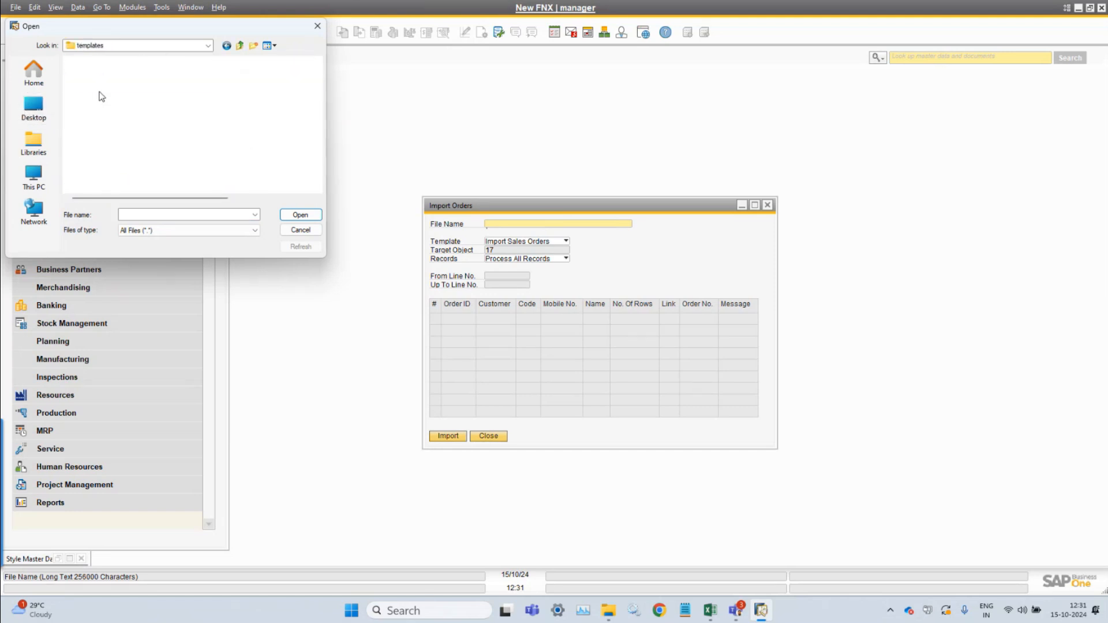
click(159, 152)
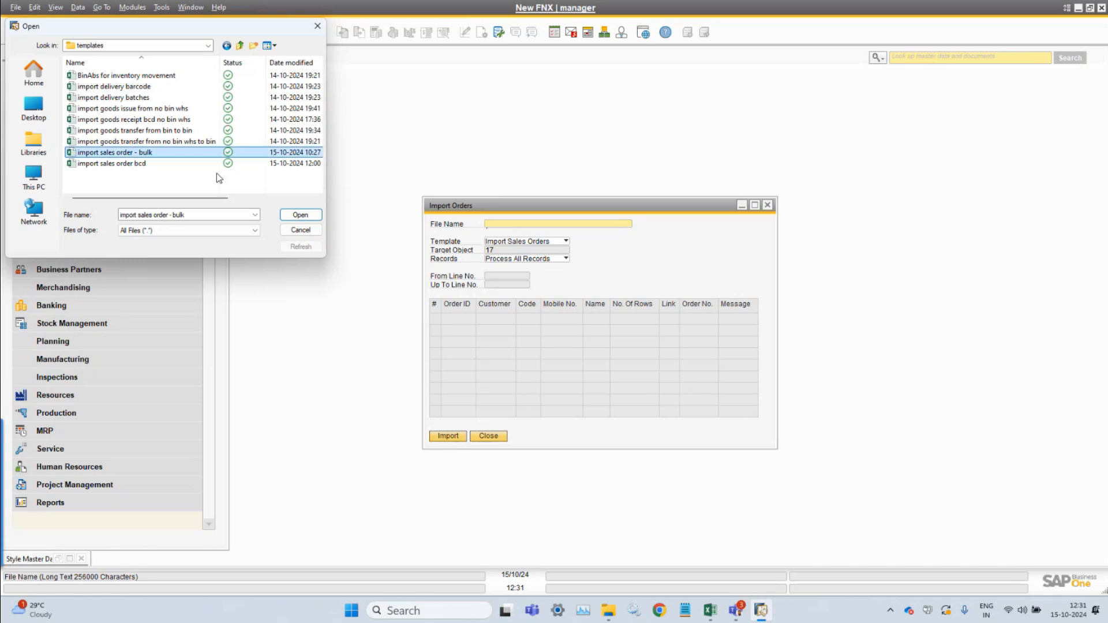
click(300, 216)
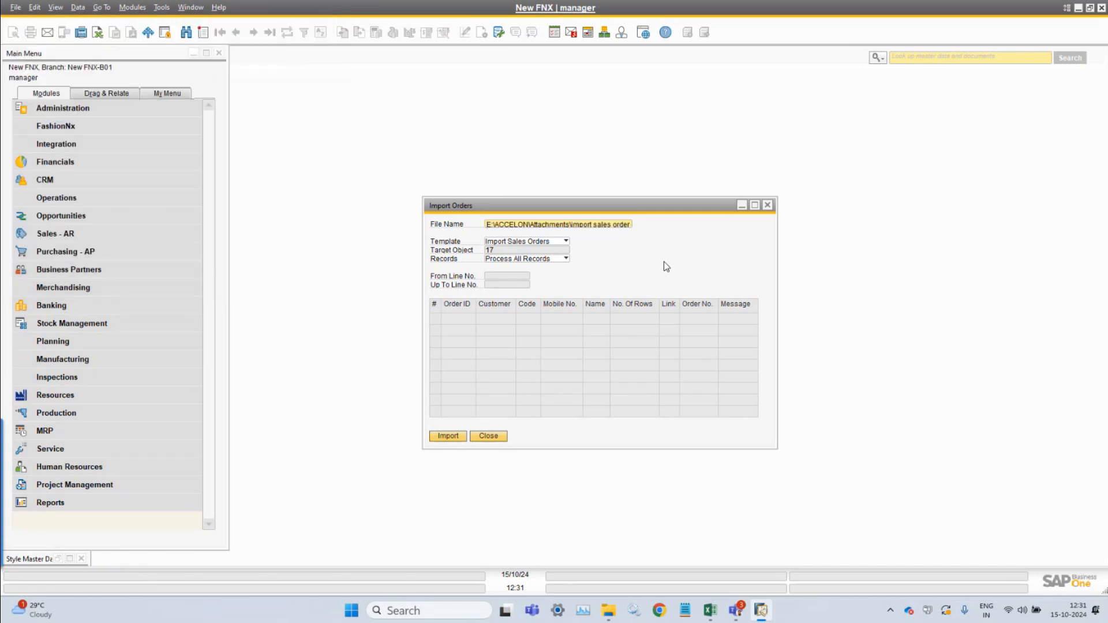
click(462, 437)
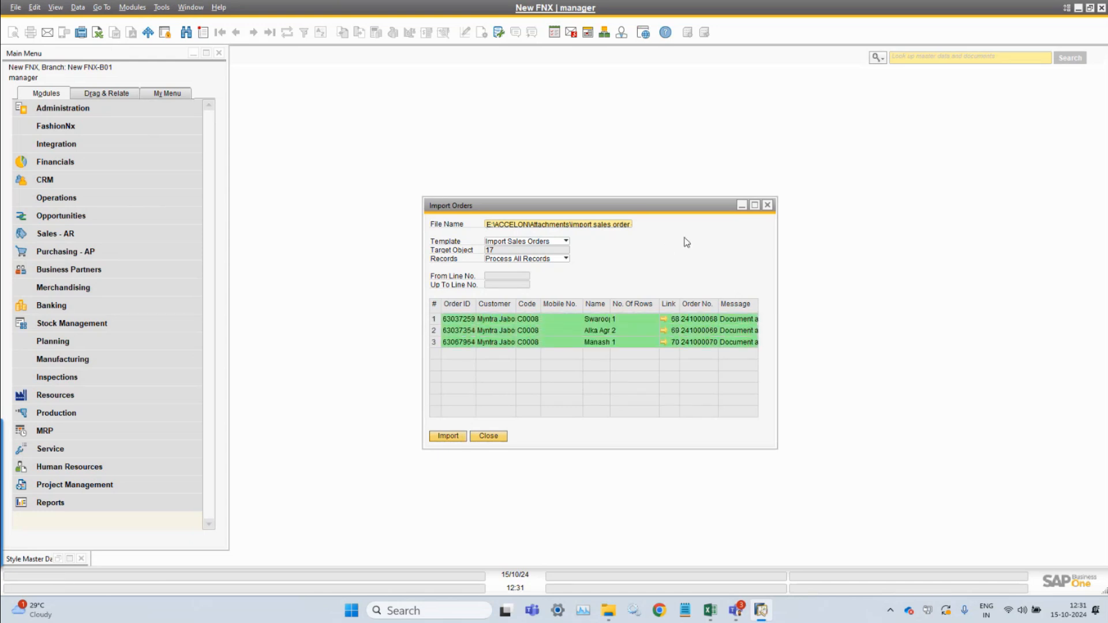
drag(510, 246, 847, 241)
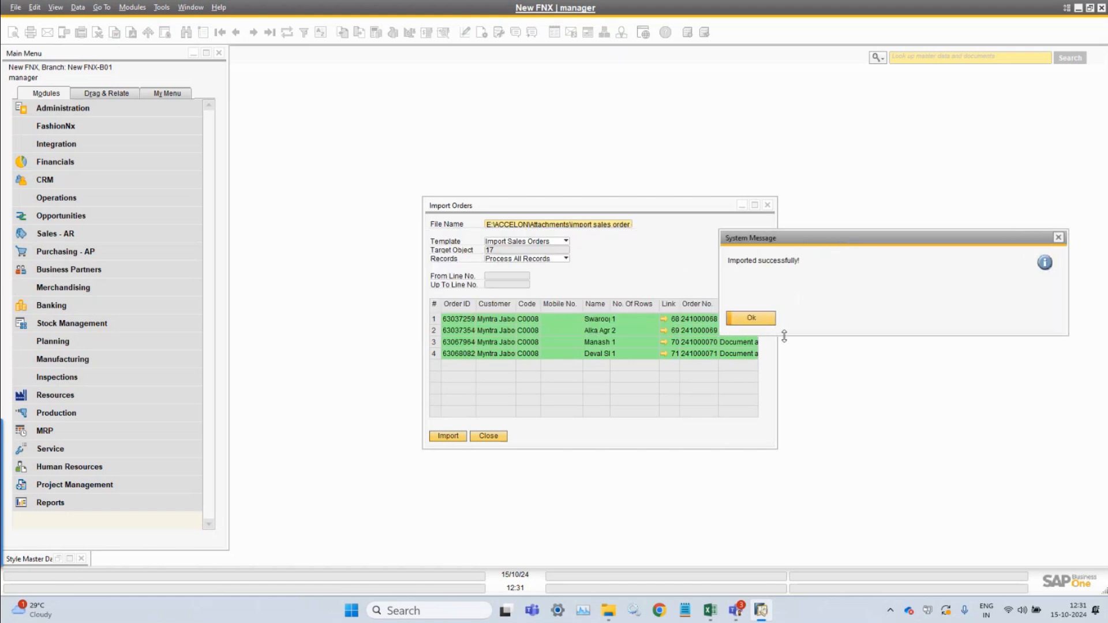
Dismiss the import message and maximize the Import Orders window
click(752, 318)
click(590, 225)
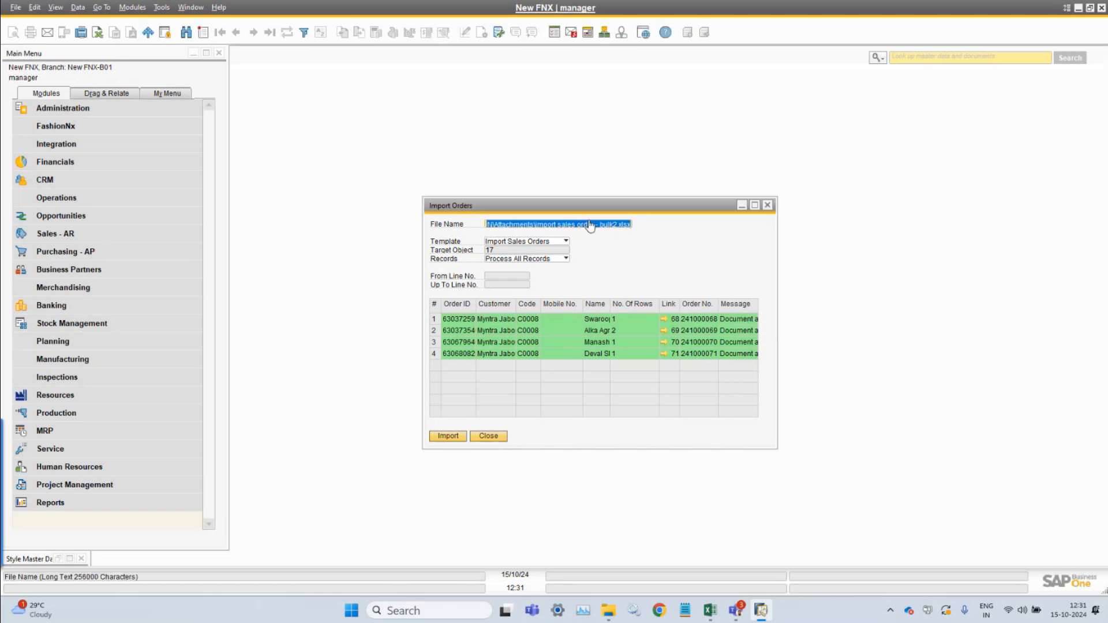
double_click(603, 208)
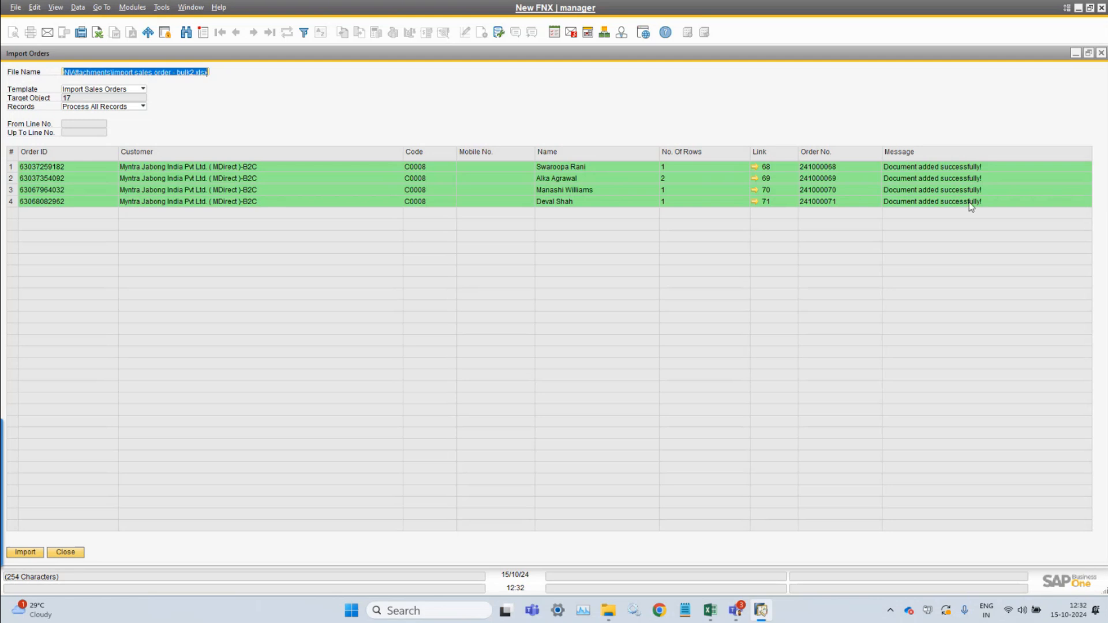
Open the first imported sales order, check its remarks, customer reference number and item row columns, and close it
click(757, 165)
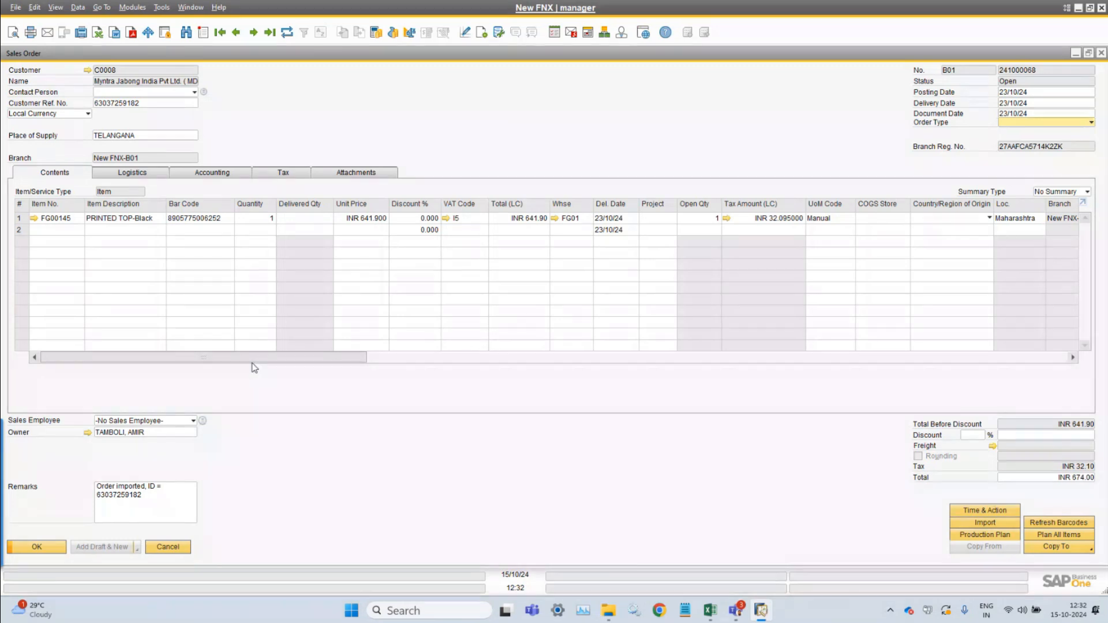
drag(156, 498, 36, 476)
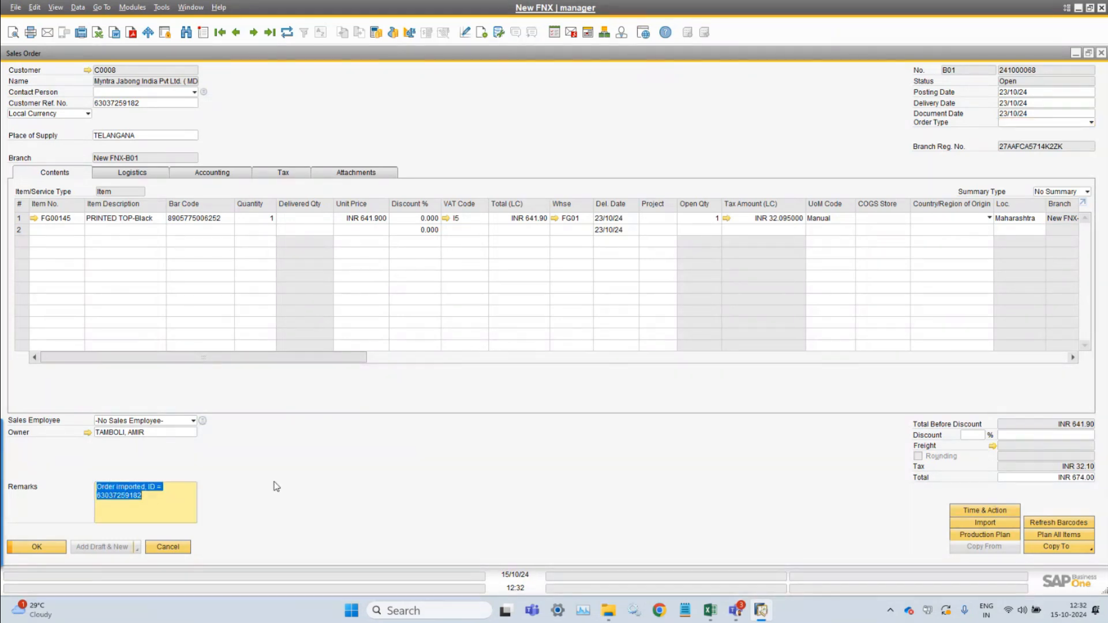
click(159, 106)
drag(272, 359, 965, 365)
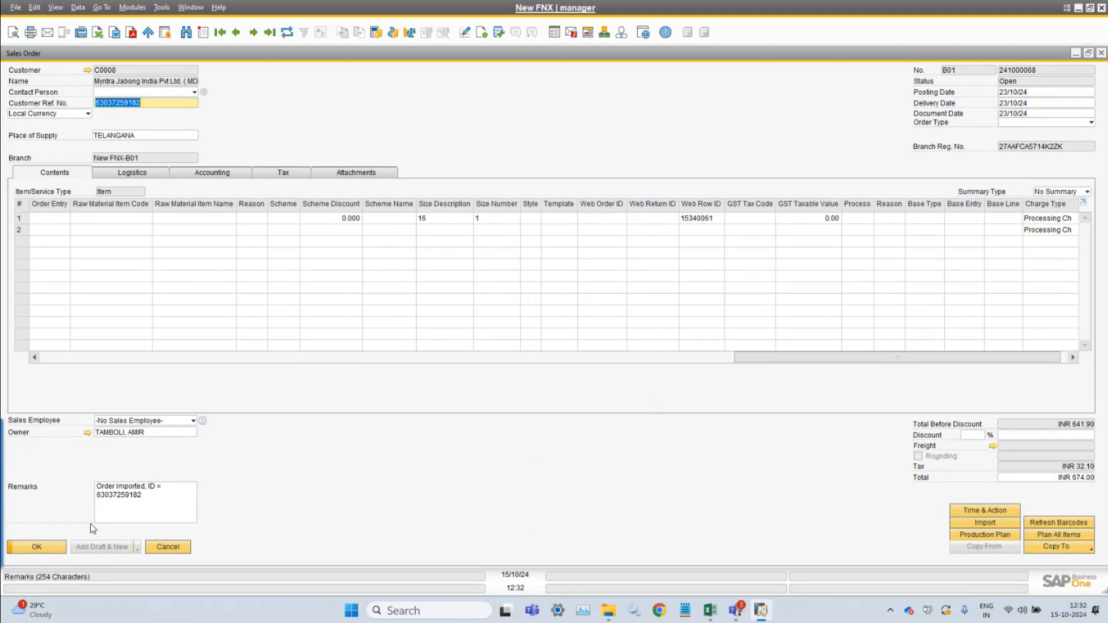
click(46, 548)
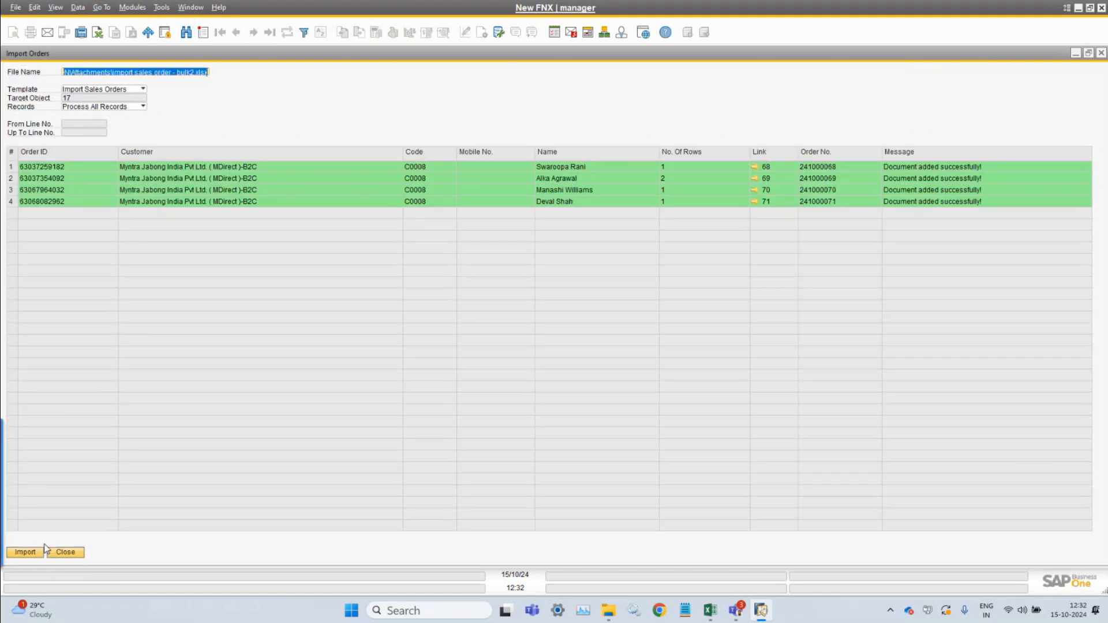
Open the second imported sales order, review its item rows, and close it
click(756, 177)
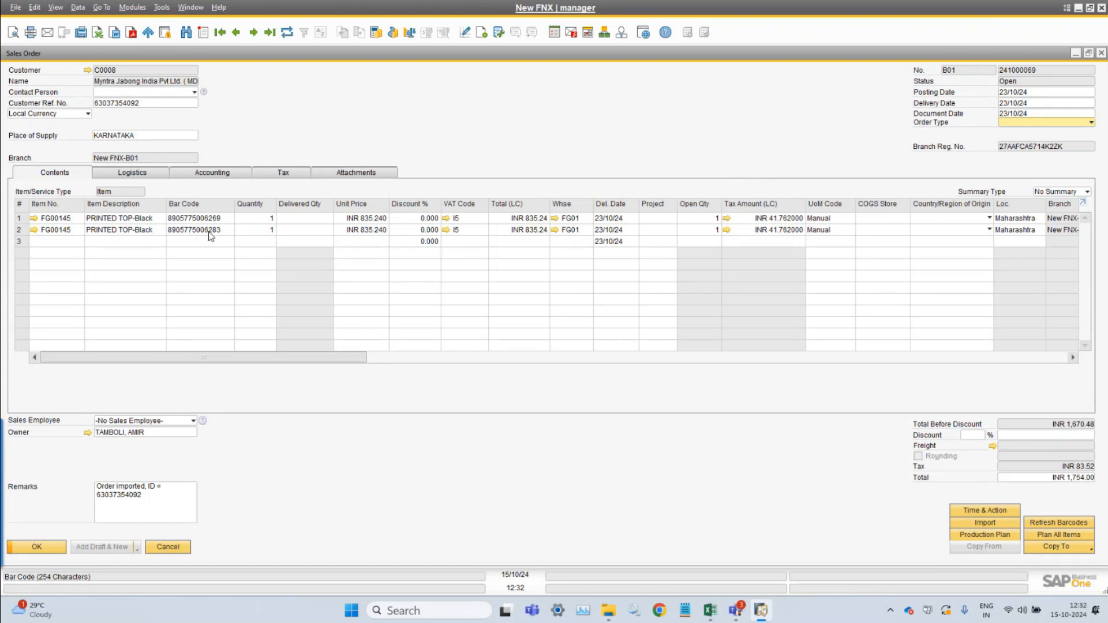
drag(227, 363, 175, 369)
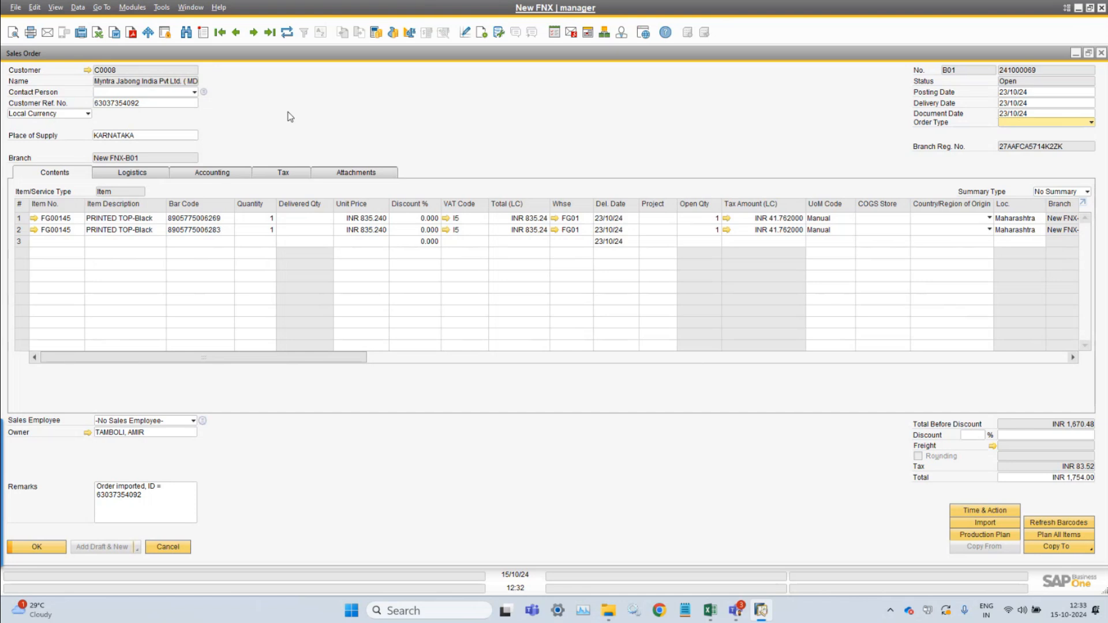
key(Escape)
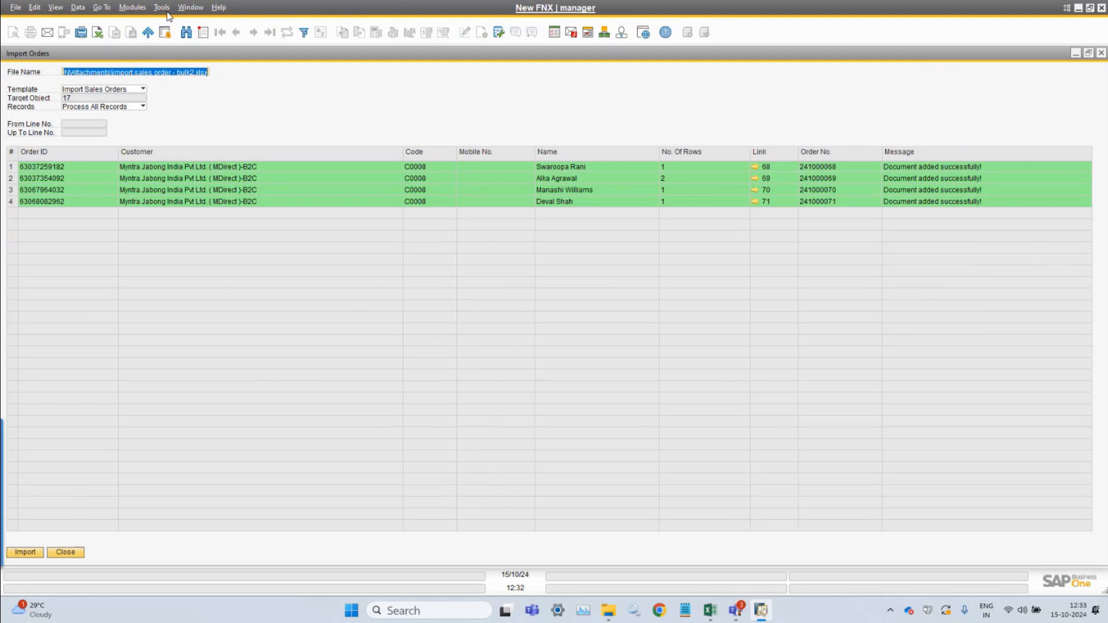
Check which templates are offered in the Import Orders form, keeping Import Sales Orders selected
click(96, 90)
click(96, 91)
click(96, 91)
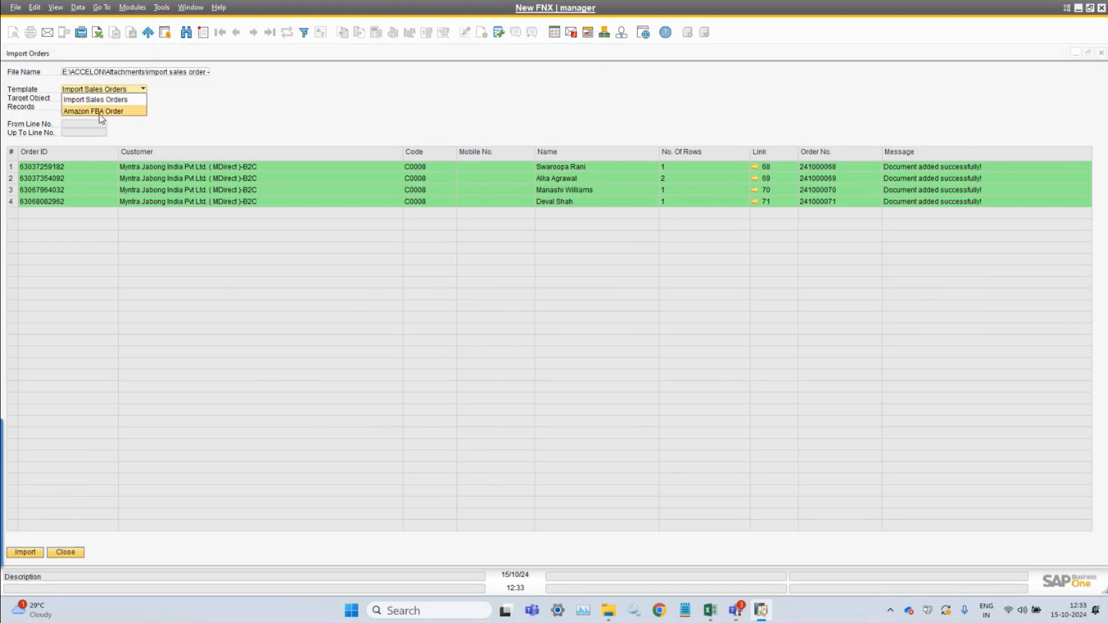
click(275, 105)
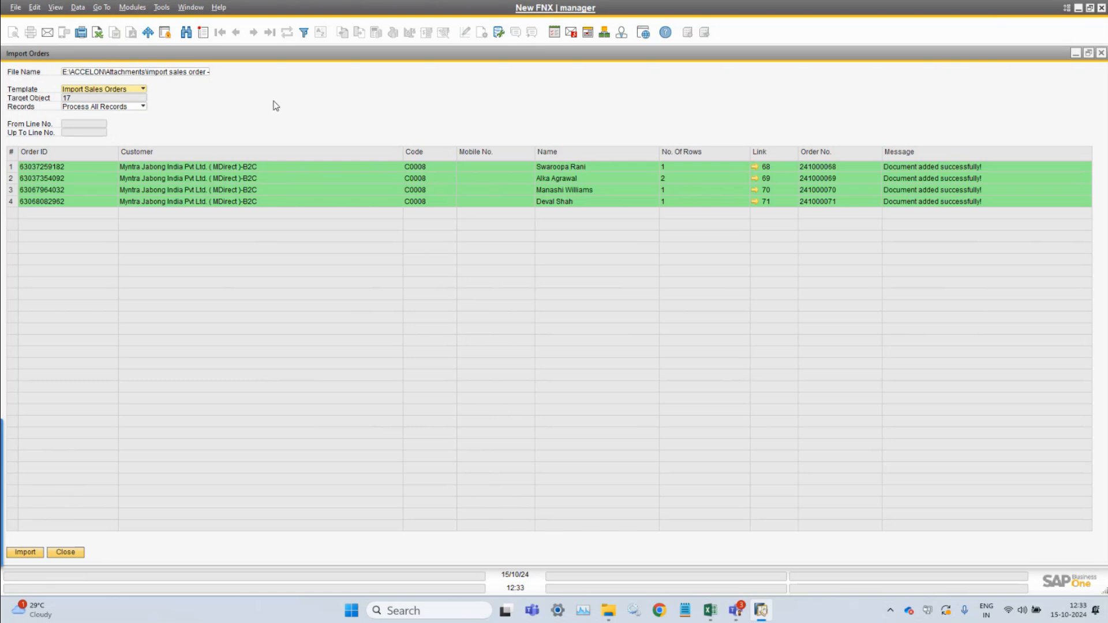
click(128, 90)
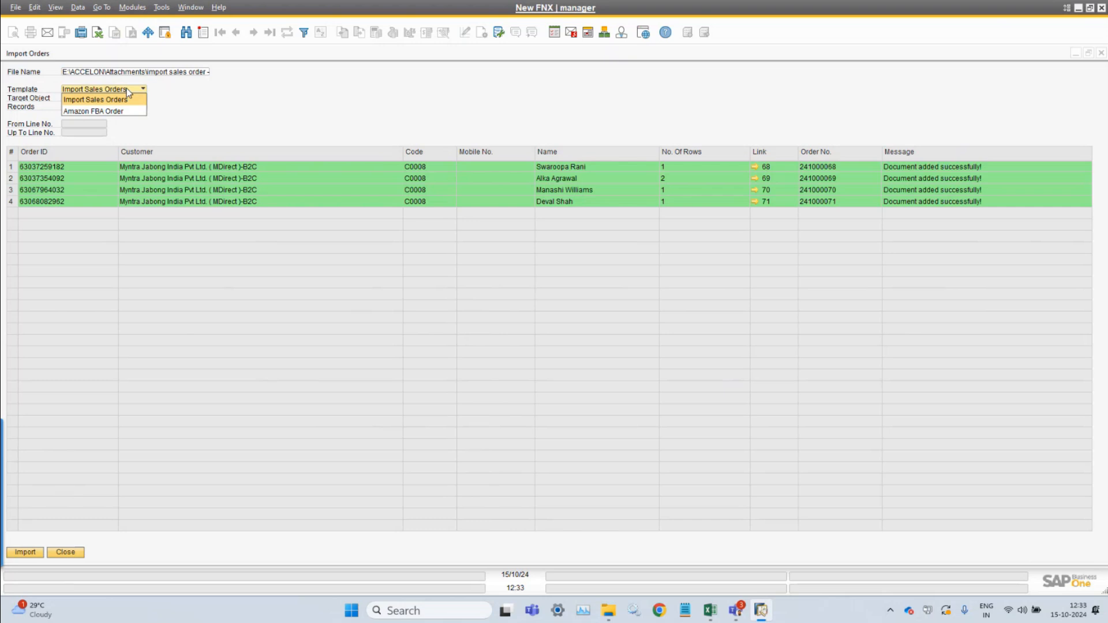
click(308, 116)
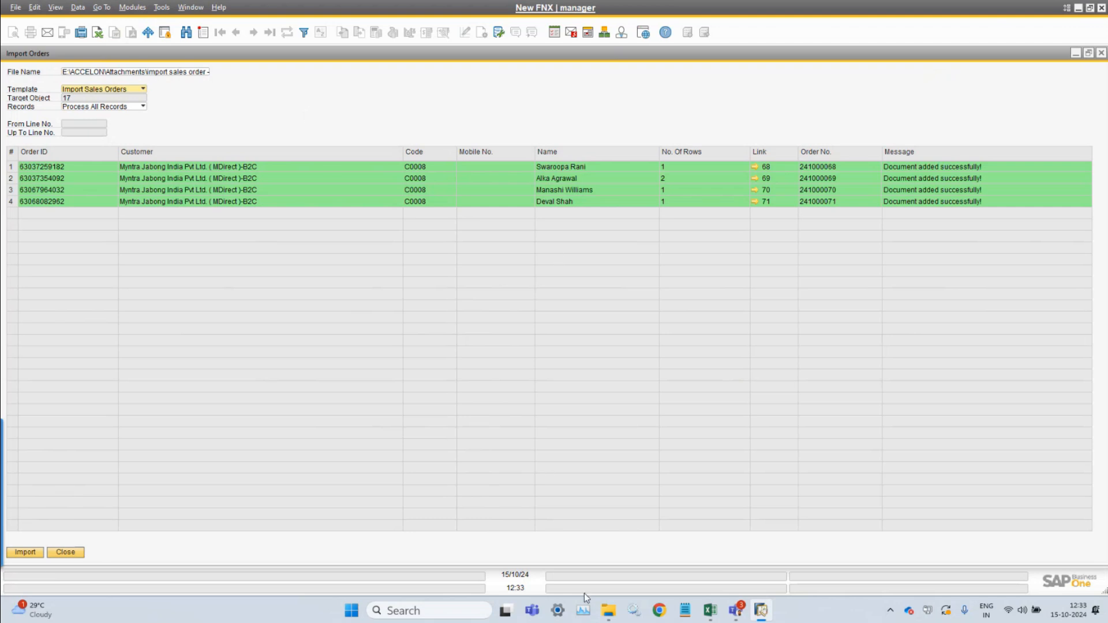
Preview import sales order - bulk in the File Explorer templates folder, then bring up its workbook in Excel at full size
mouse_move(608, 611)
click(570, 525)
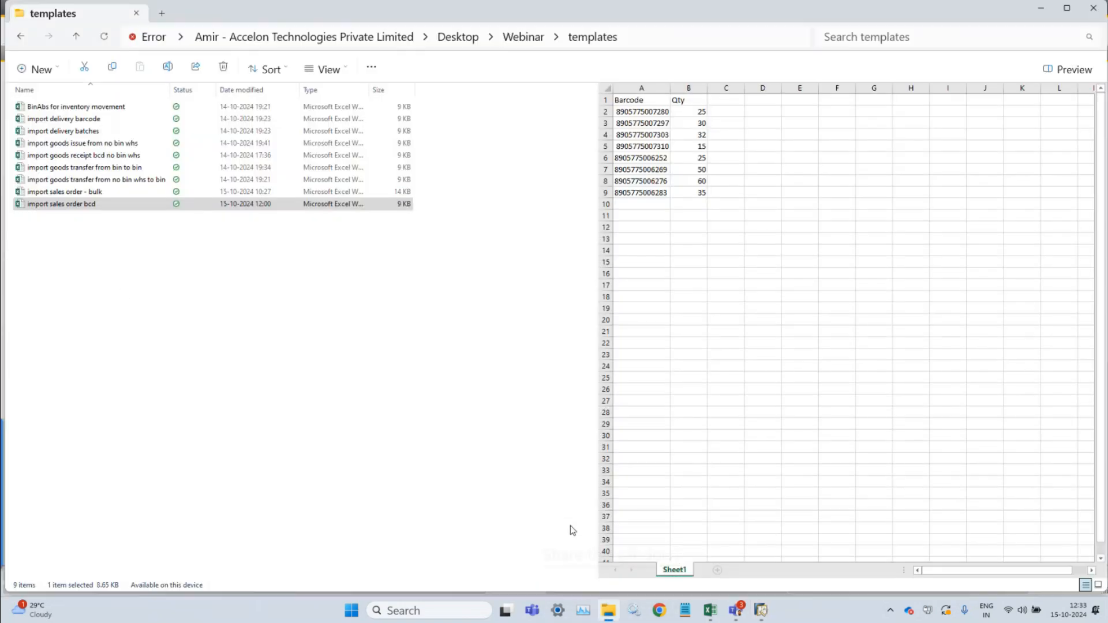
click(83, 193)
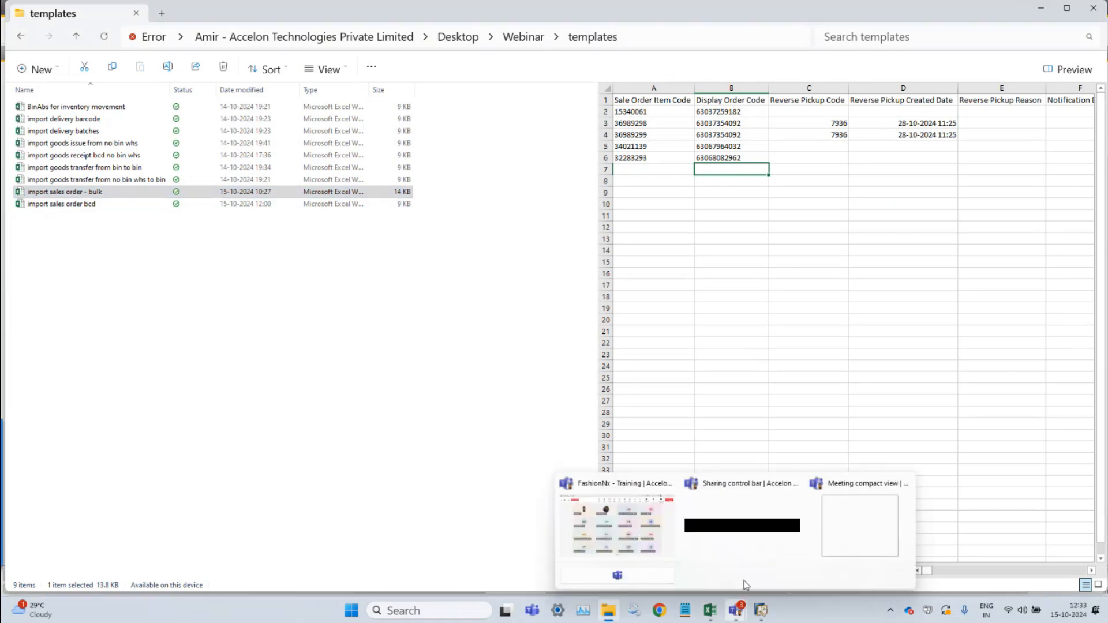
click(482, 26)
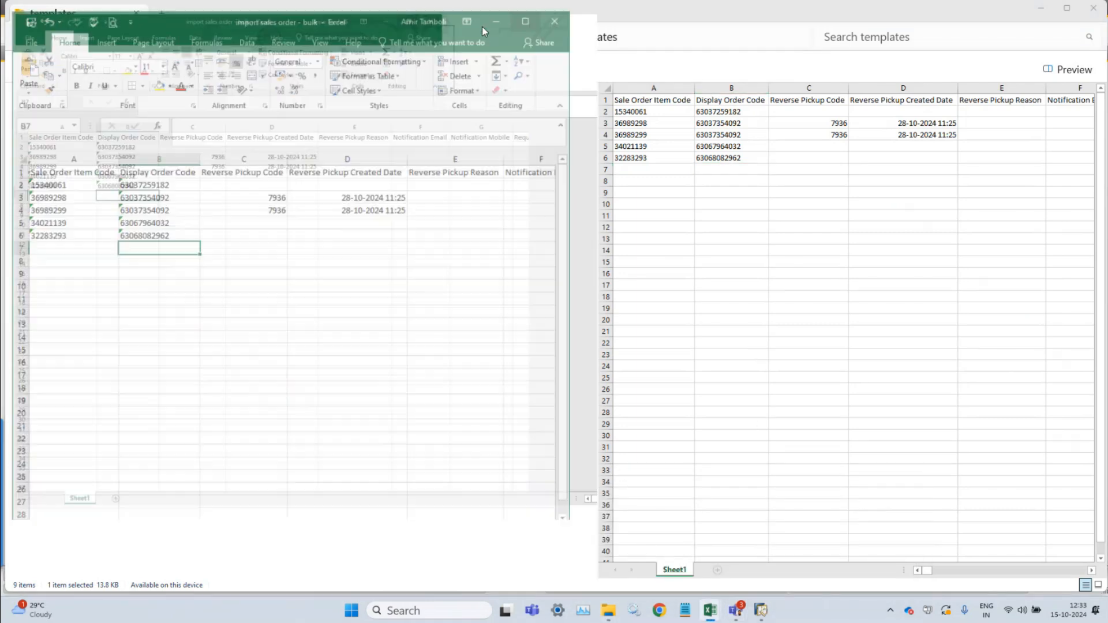
click(363, 333)
click(218, 286)
Examine the header columns and order rows of the bulk import sheet, from Sale Order Item Code through Item Details
drag(55, 146, 935, 209)
drag(1107, 199, 981, 204)
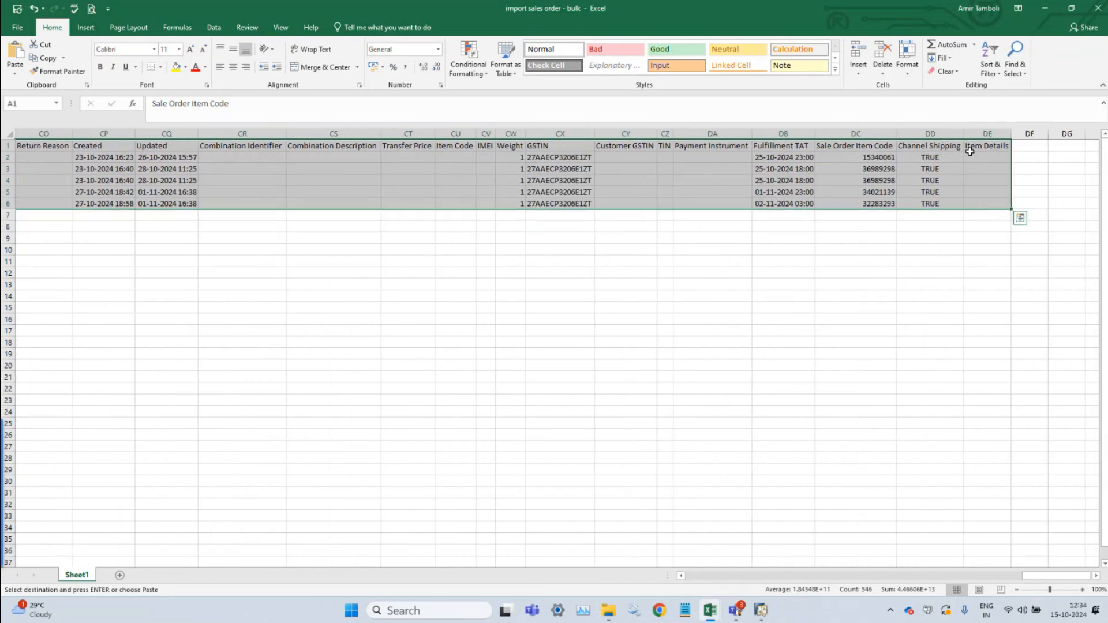
click(985, 144)
key(ctrl+shift+Left)
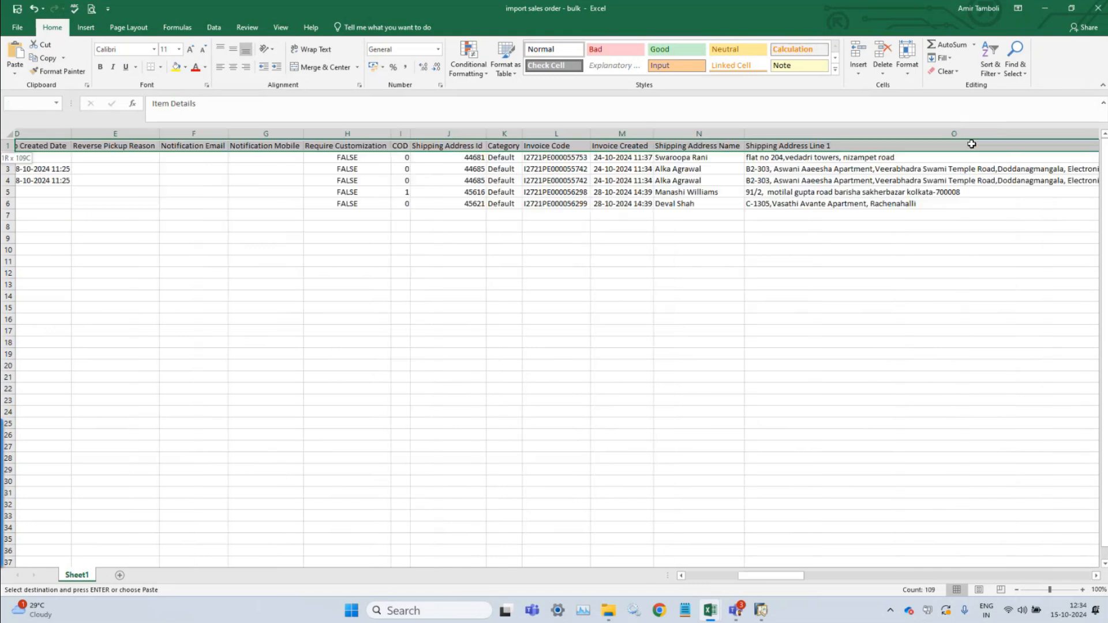
click(352, 263)
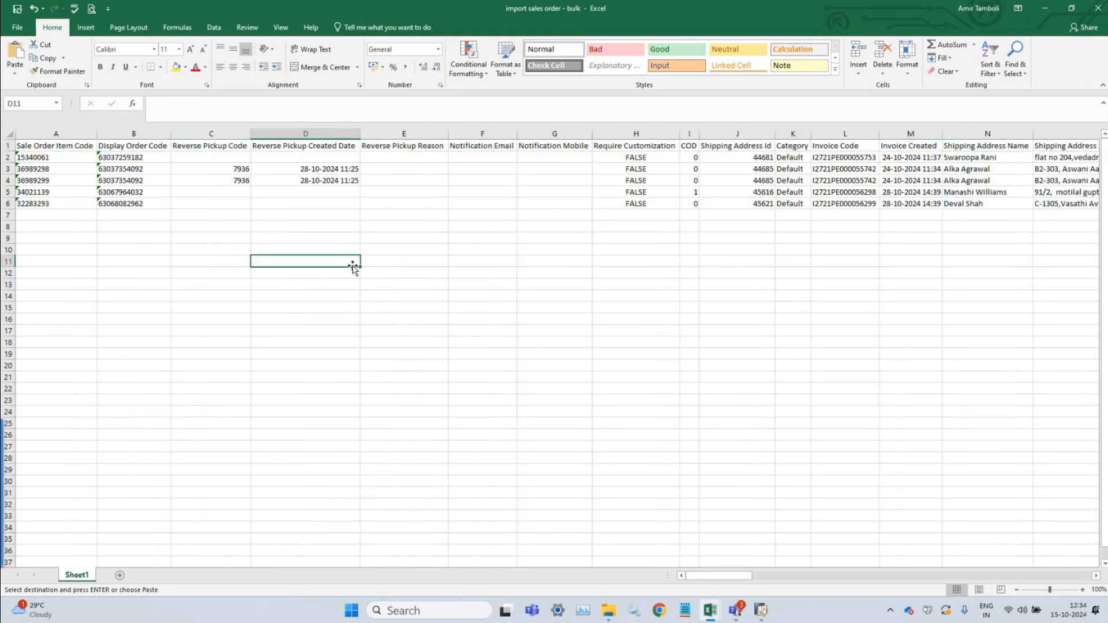
drag(73, 151, 1033, 208)
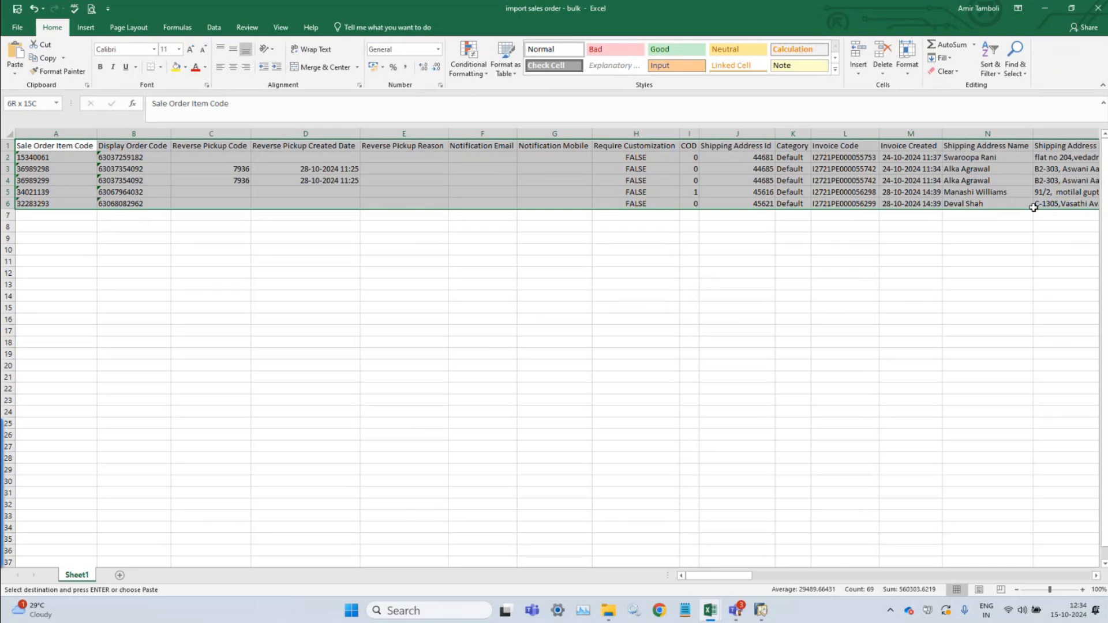
drag(1034, 208, 1036, 211)
mouse_move(759, 602)
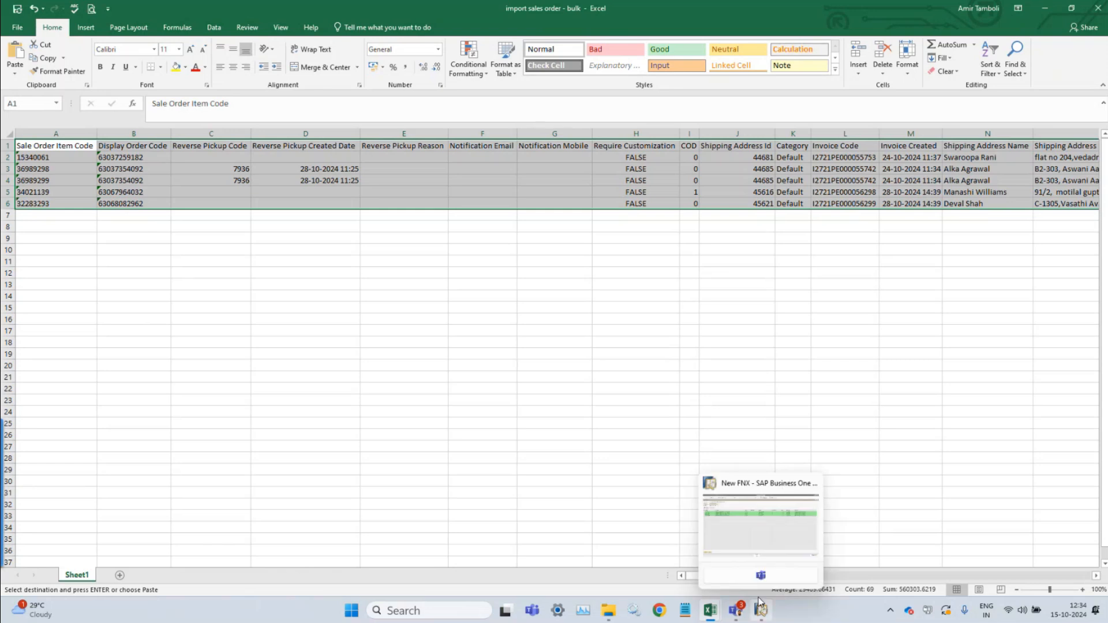
click(688, 329)
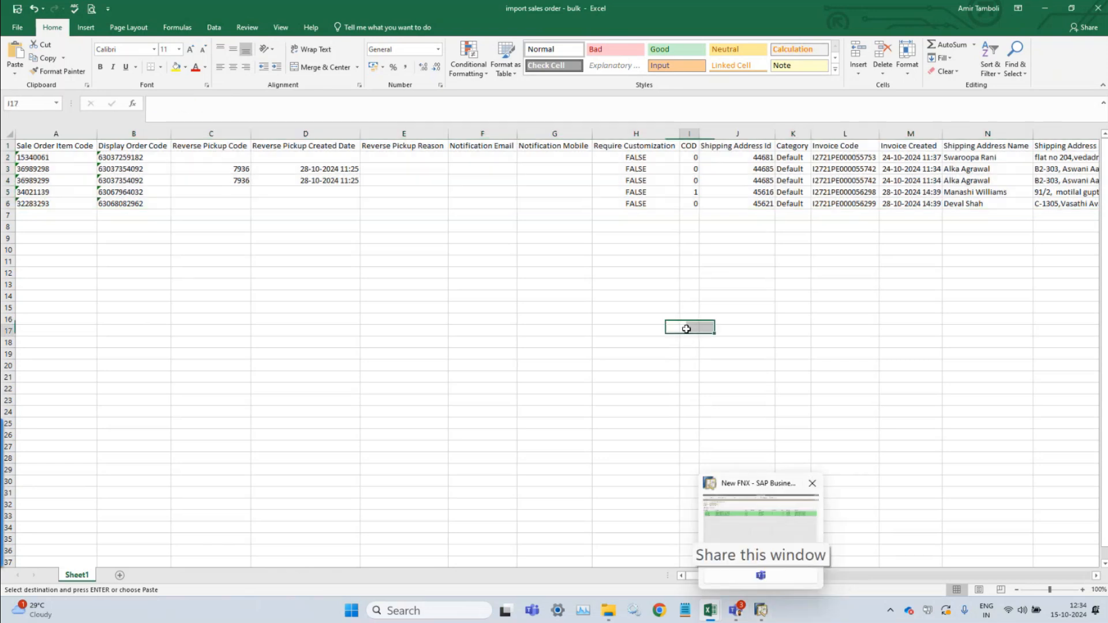
Switch back to SAP Business One and open the default form FNX_OBIMT - FnxImportTemplates
click(762, 606)
click(161, 7)
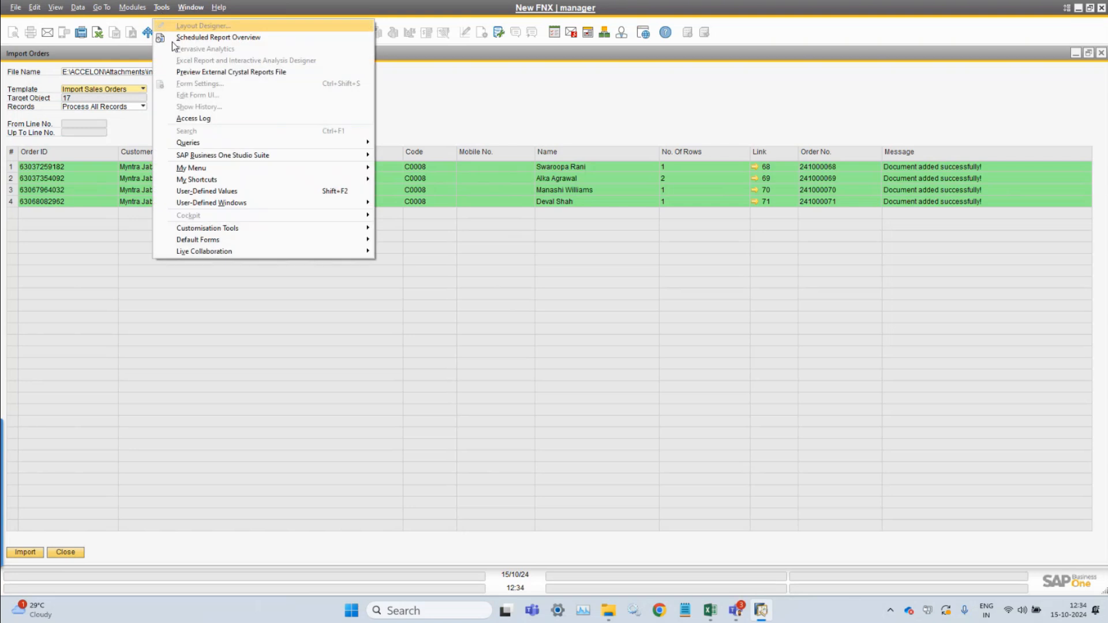
mouse_move(238, 243)
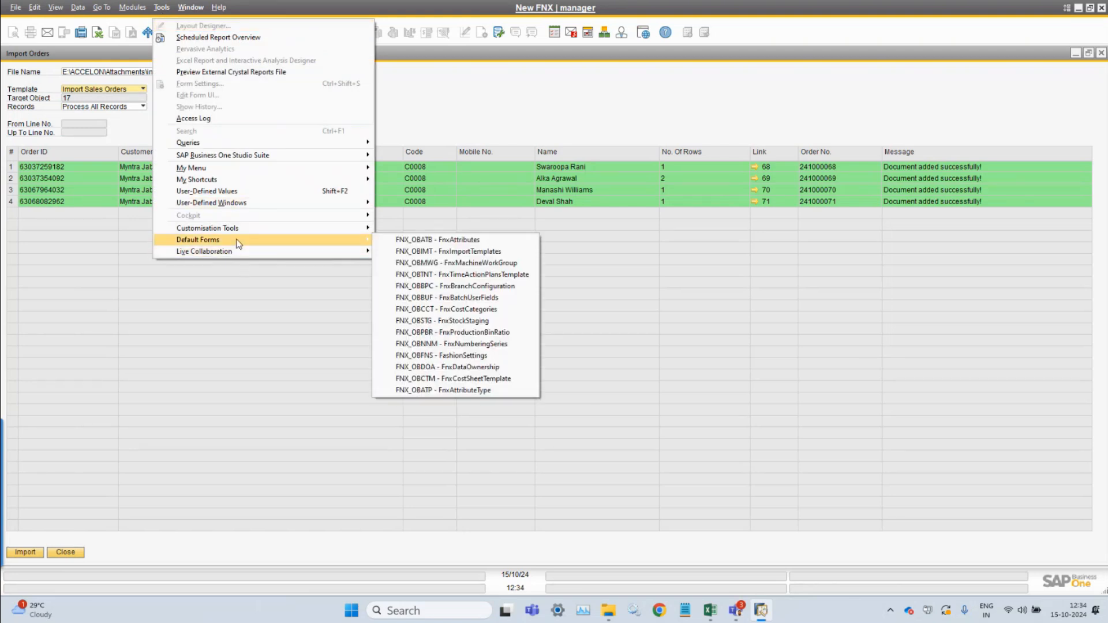
click(505, 251)
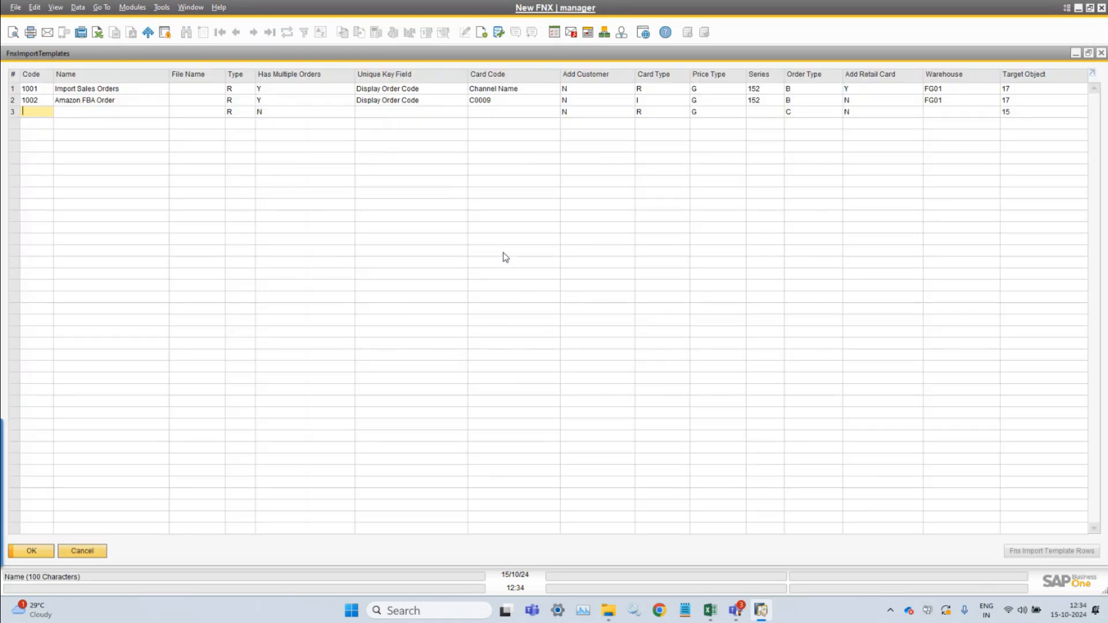
Examine the import template definitions: code, name, file name, type, Has Multiple Orders and Unique Key Field
click(40, 99)
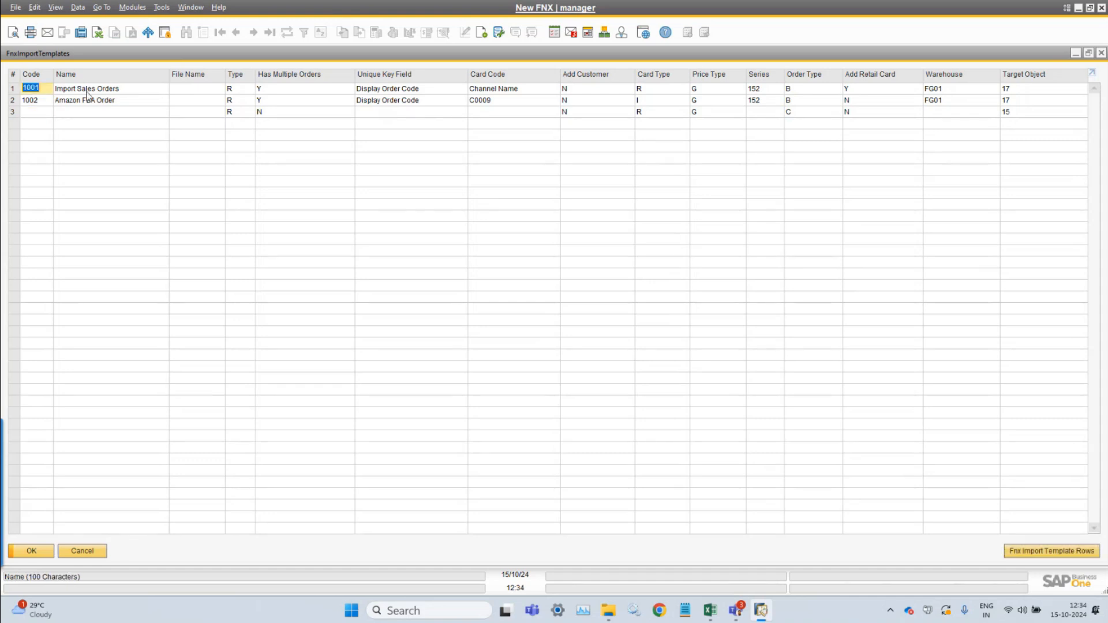
click(141, 102)
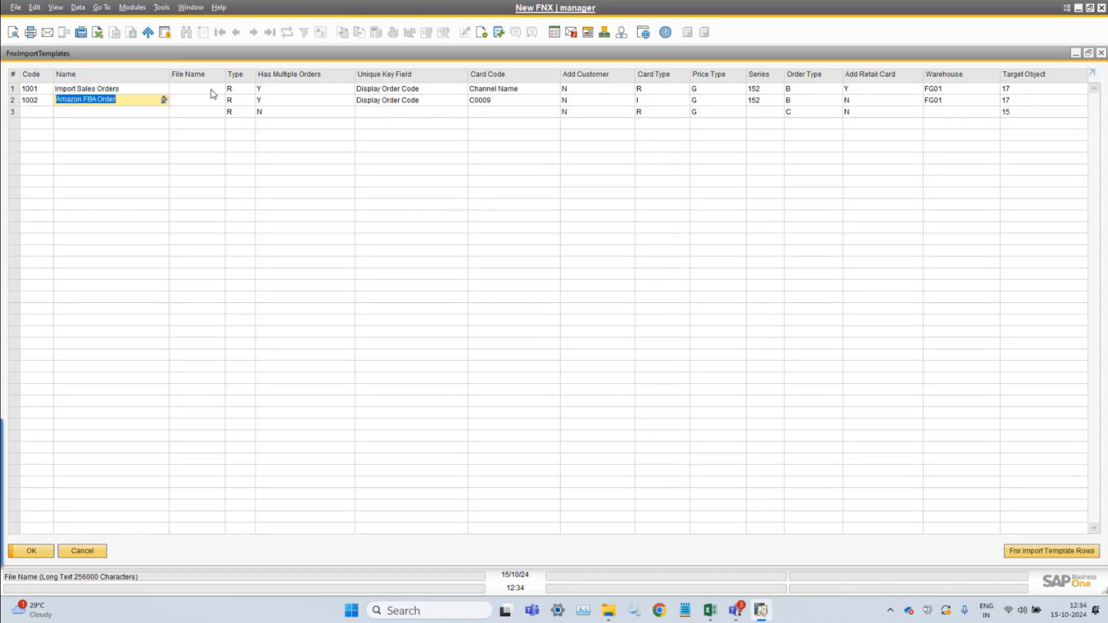
click(206, 90)
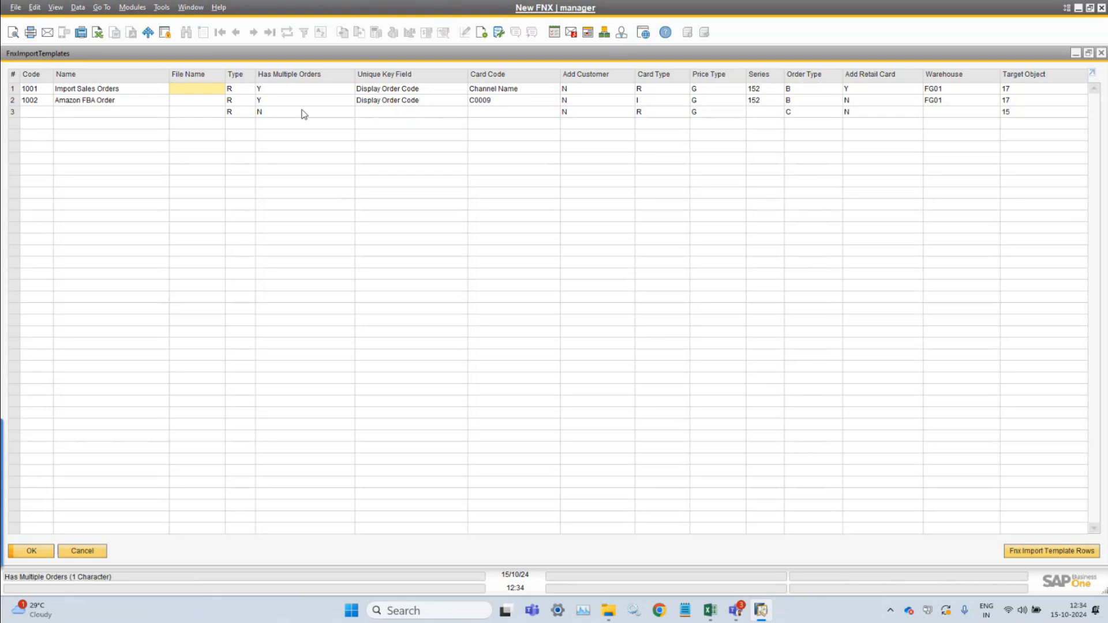
click(125, 92)
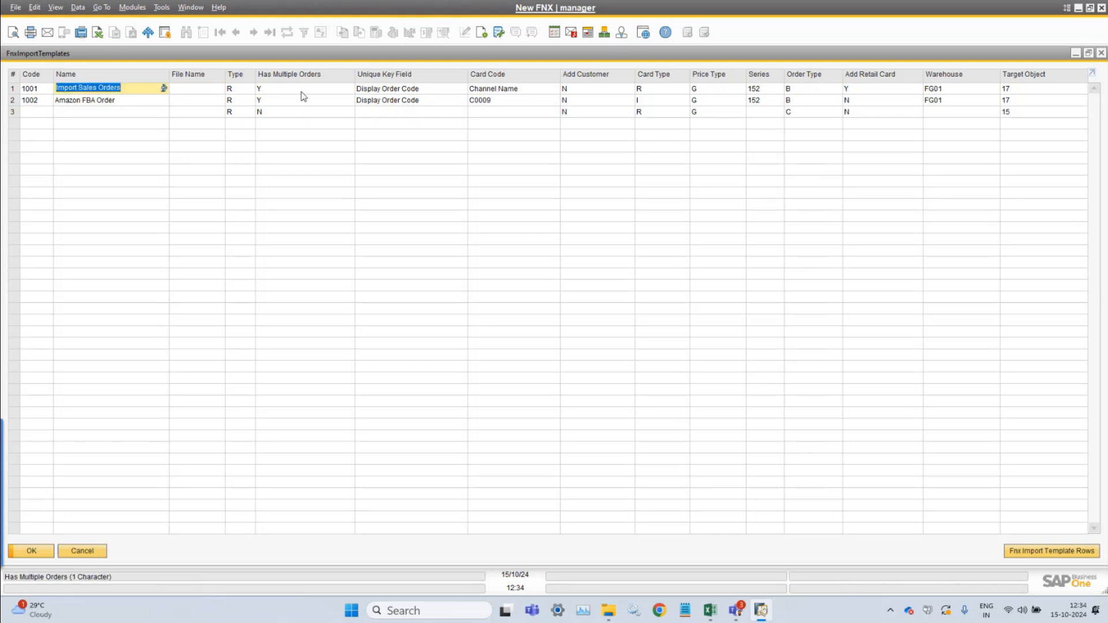
click(241, 91)
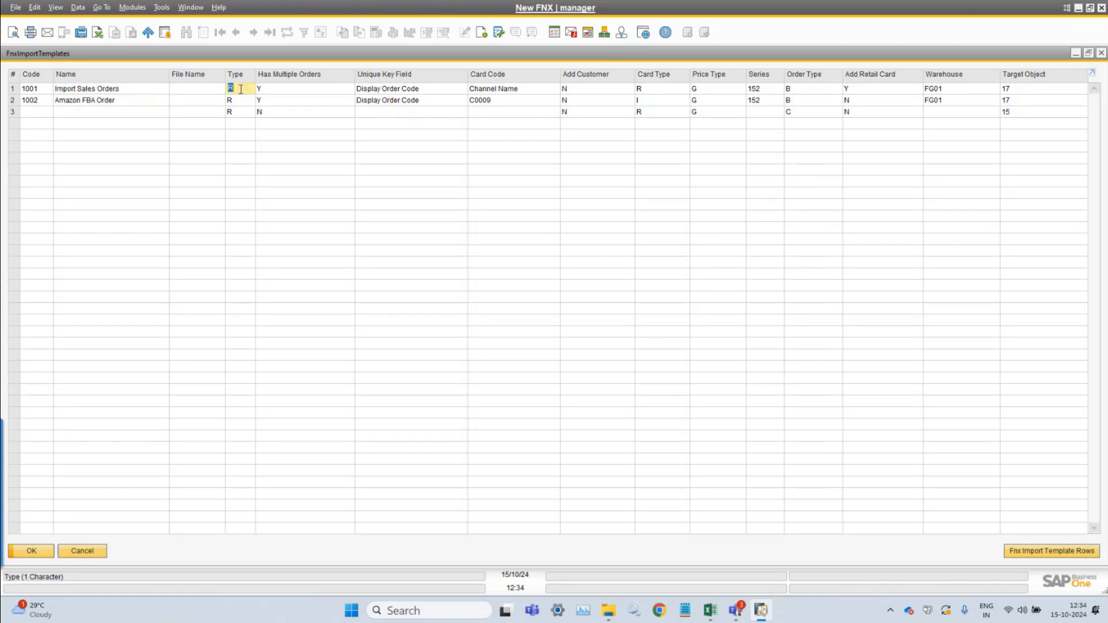
click(300, 89)
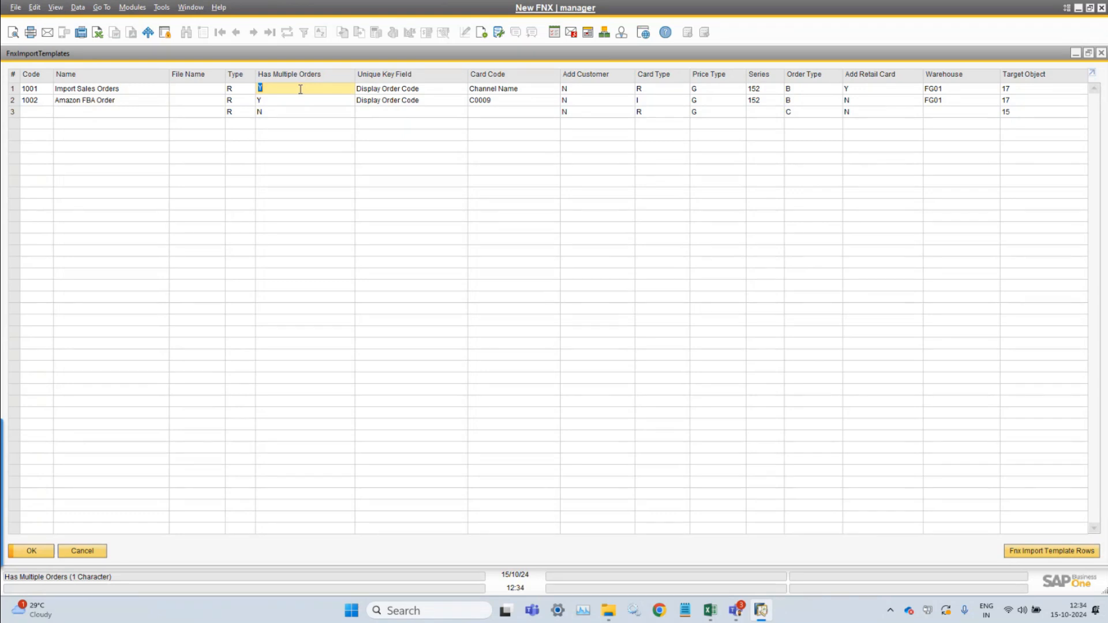
click(252, 90)
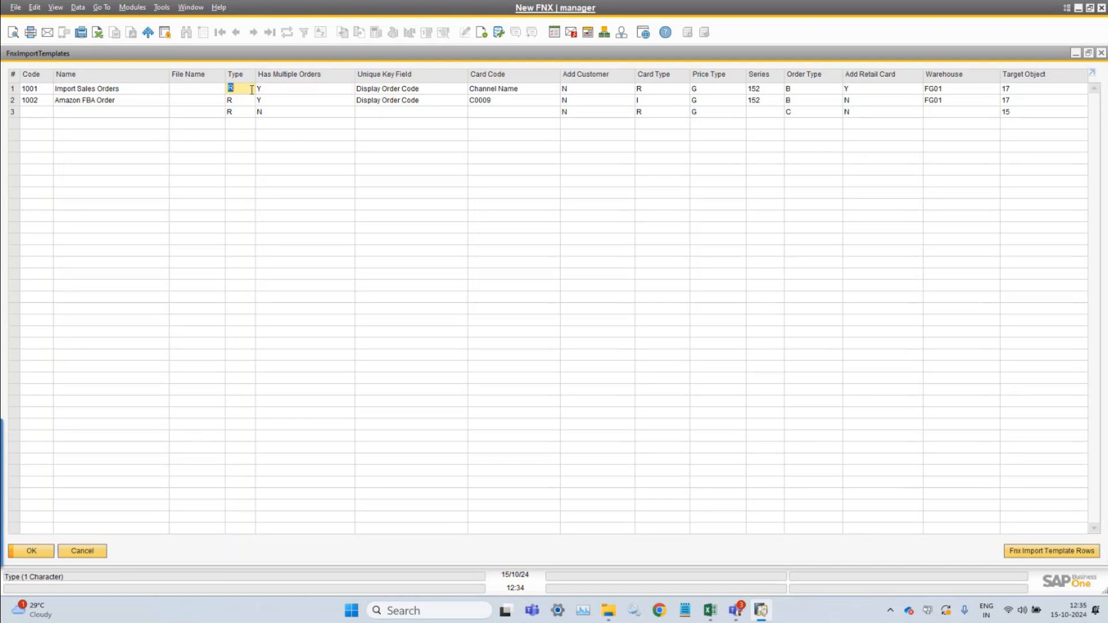
click(285, 92)
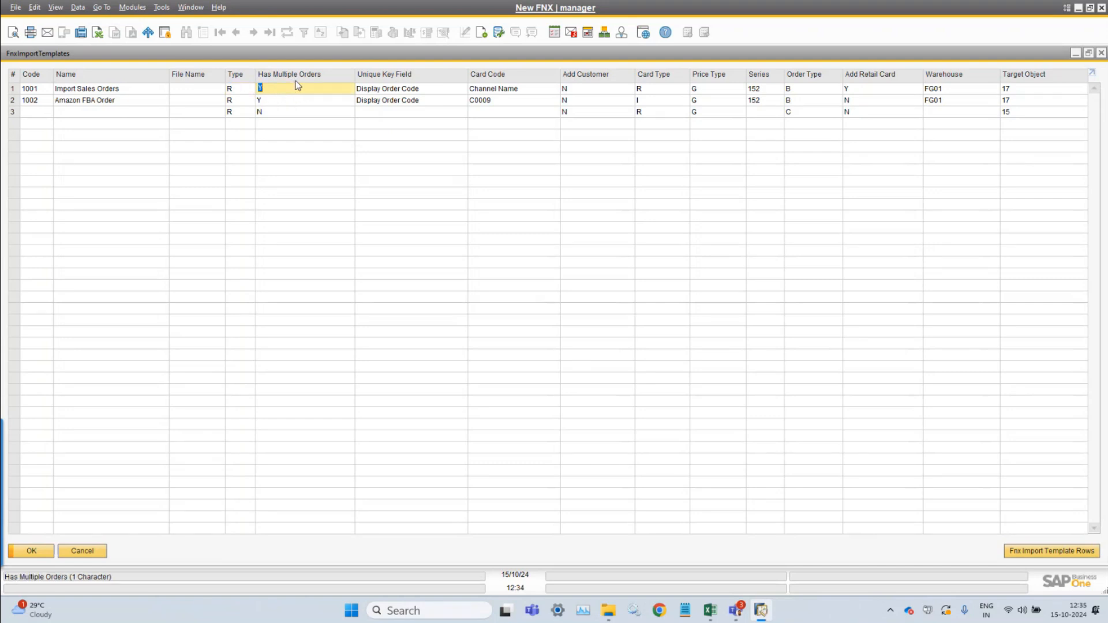
click(262, 90)
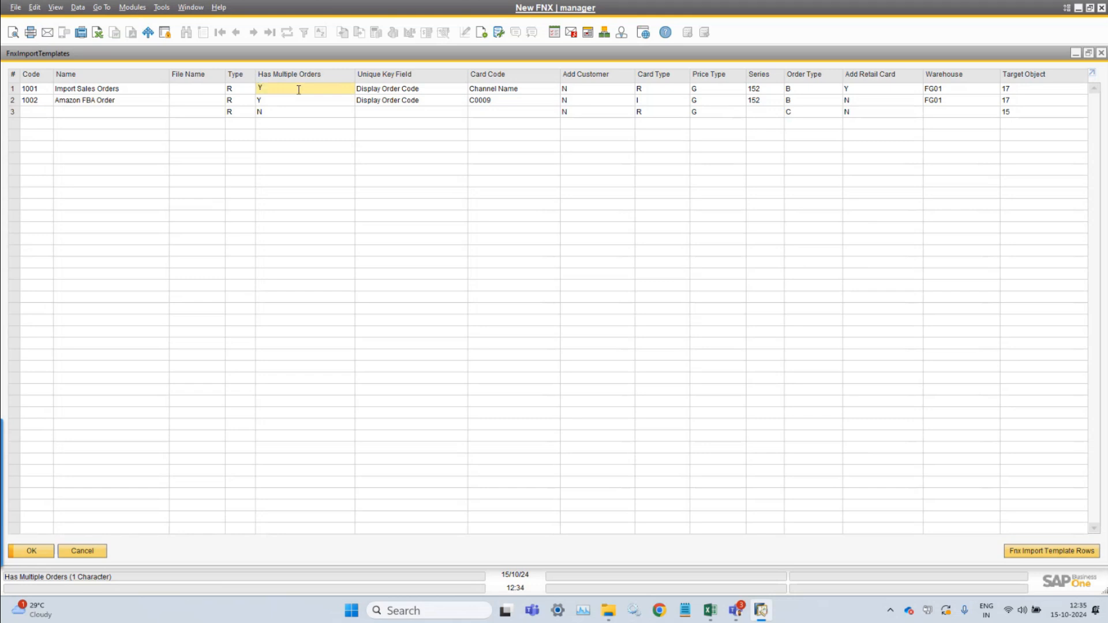
double_click(262, 90)
click(423, 89)
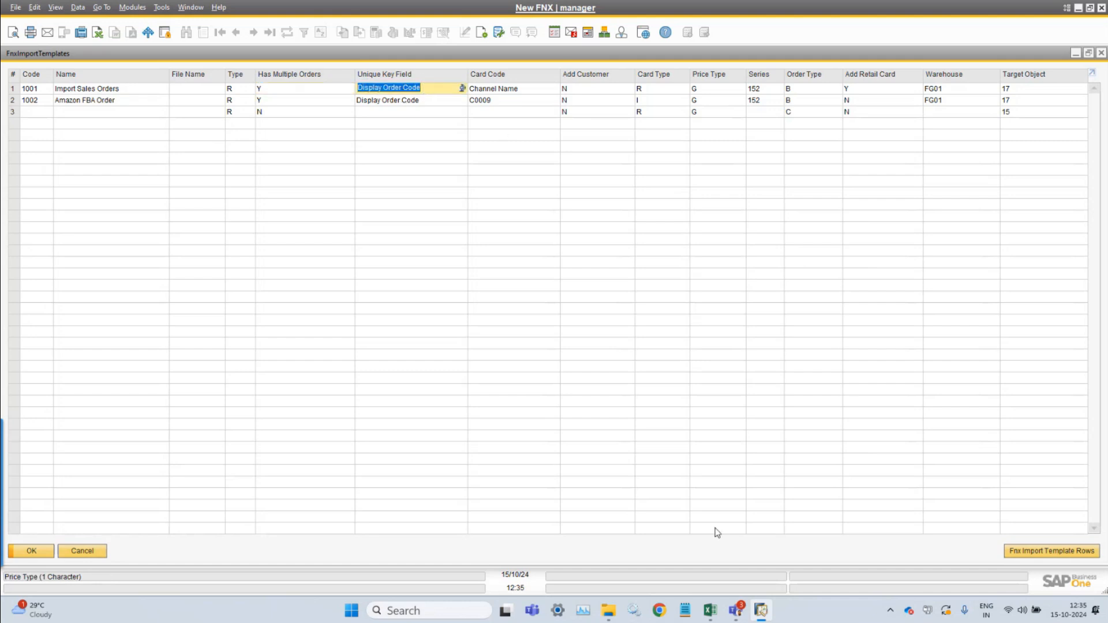
Bring up the import sales order - bulk workbook in a reduced window over the import templates and check its Display Order Code column
mouse_move(710, 610)
click(792, 523)
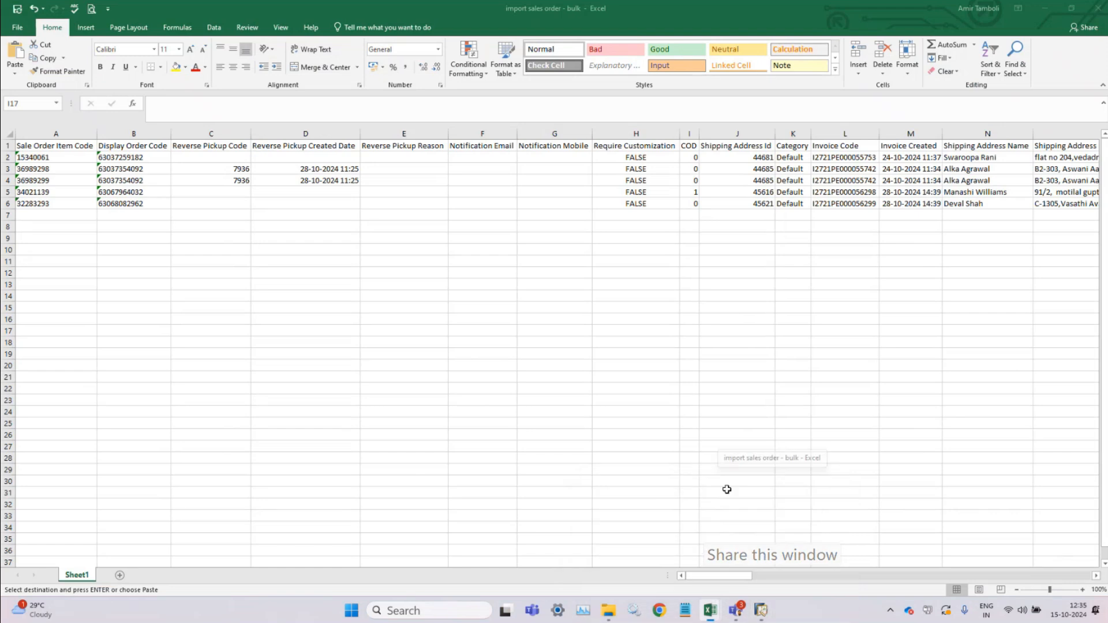
double_click(376, 11)
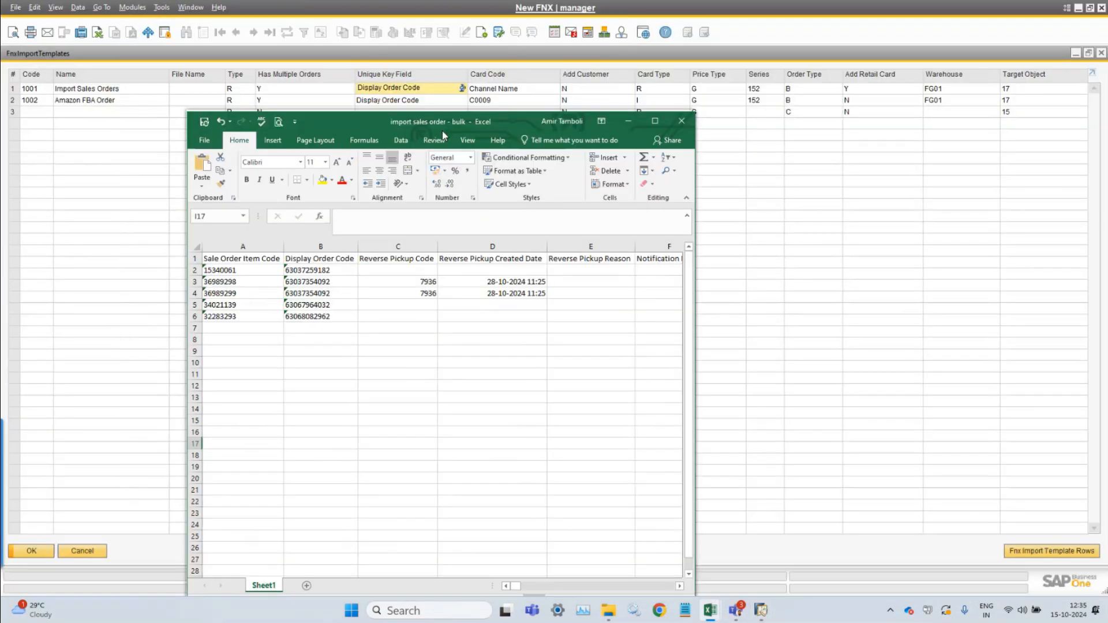
click(381, 385)
click(323, 283)
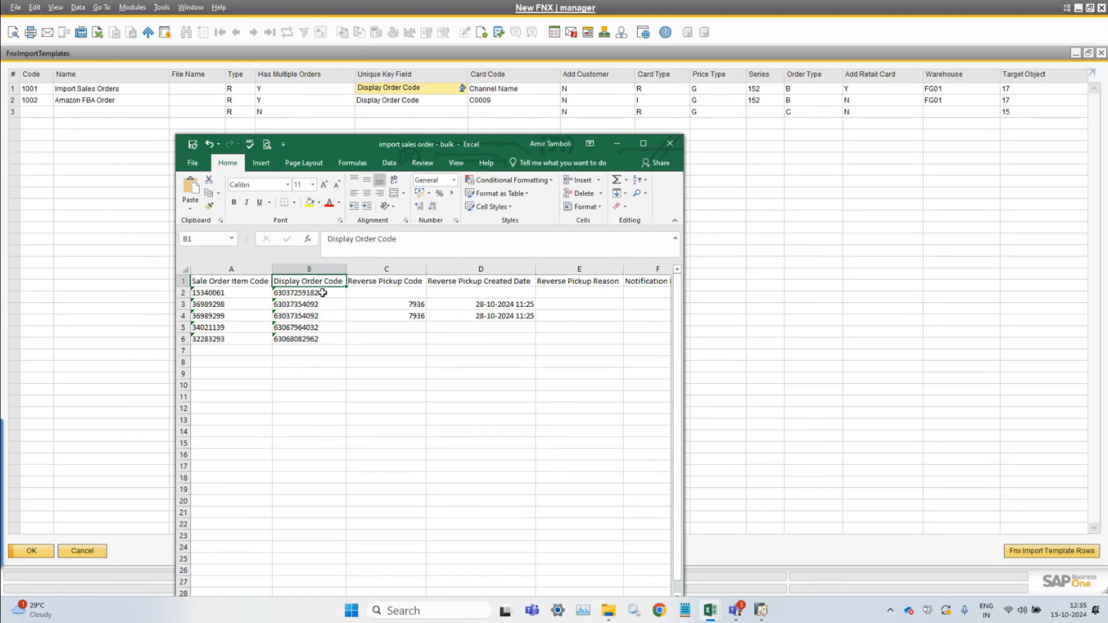
click(408, 291)
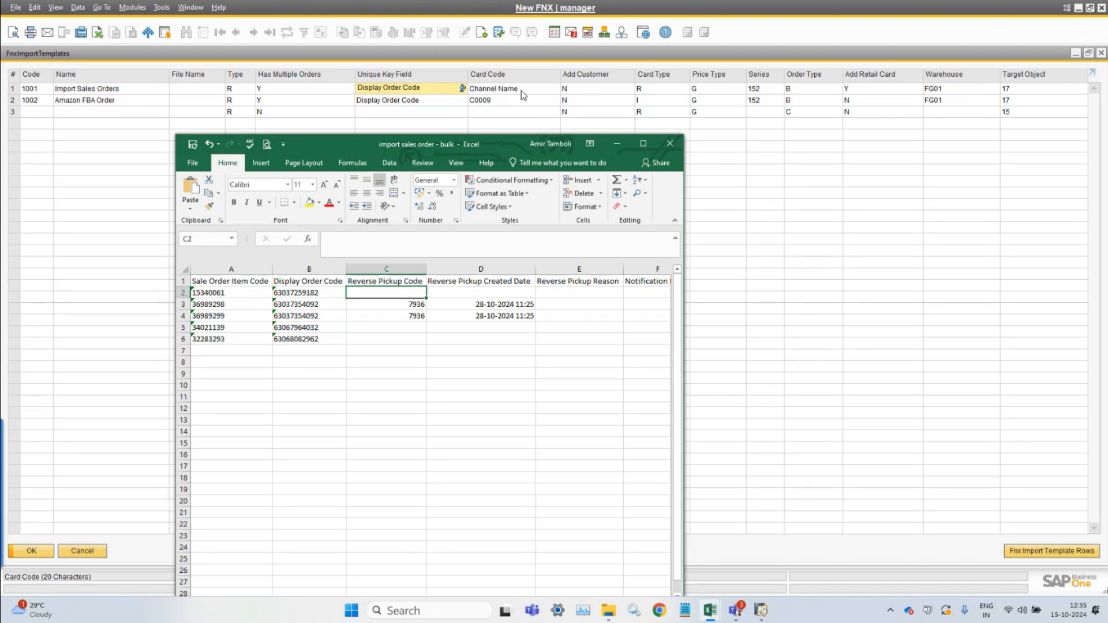
Search the workbook's header row for "chann", repeating the search until the Channel Name column is reached
click(504, 279)
key(shift+space)
key(ctrl+f)
text(chann)
key(Return)
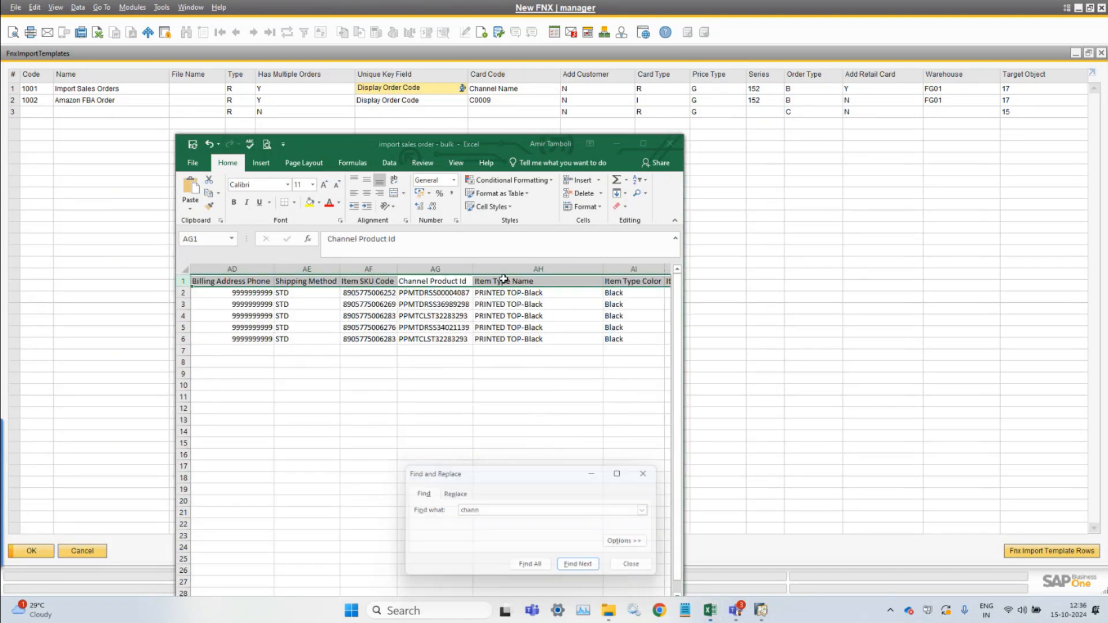
key(Escape)
click(502, 305)
click(481, 282)
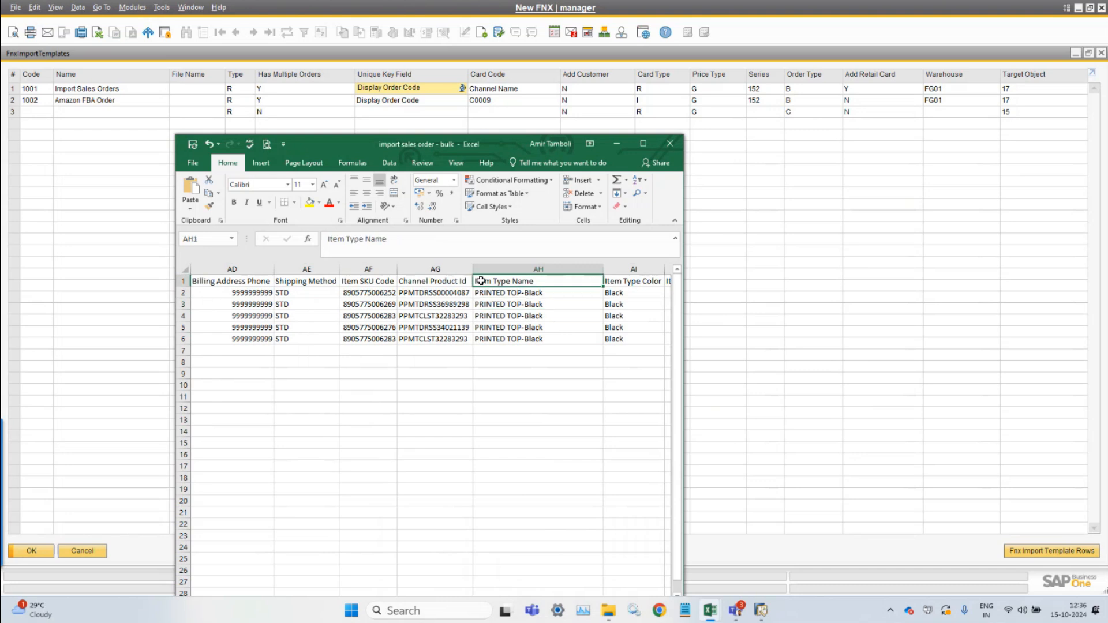
key(shift+space)
key(ctrl+f)
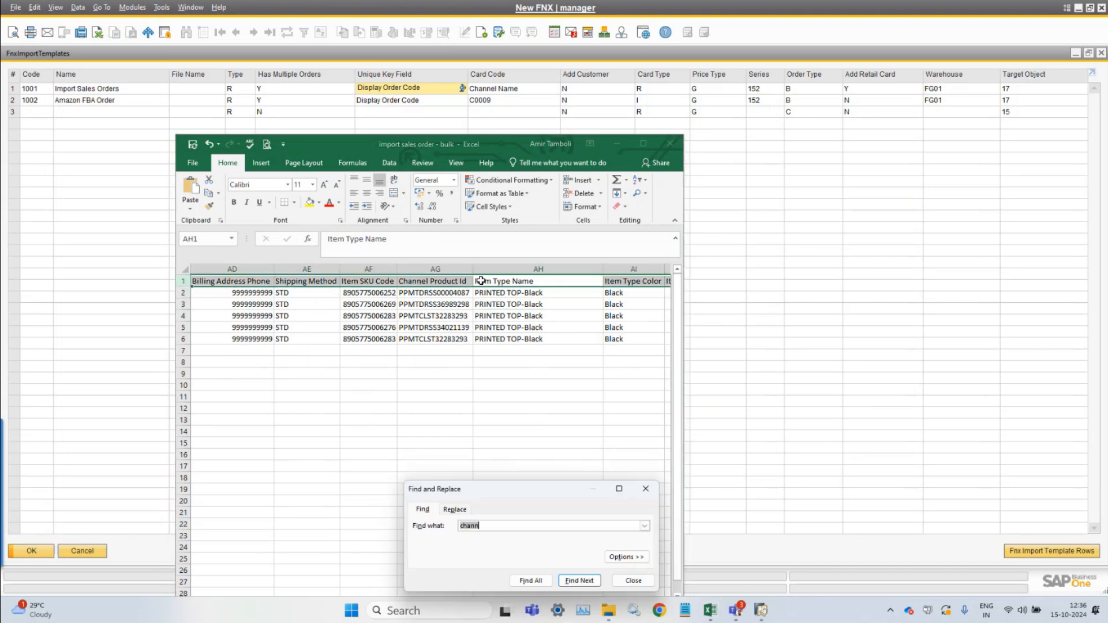
key(Return)
key(Escape)
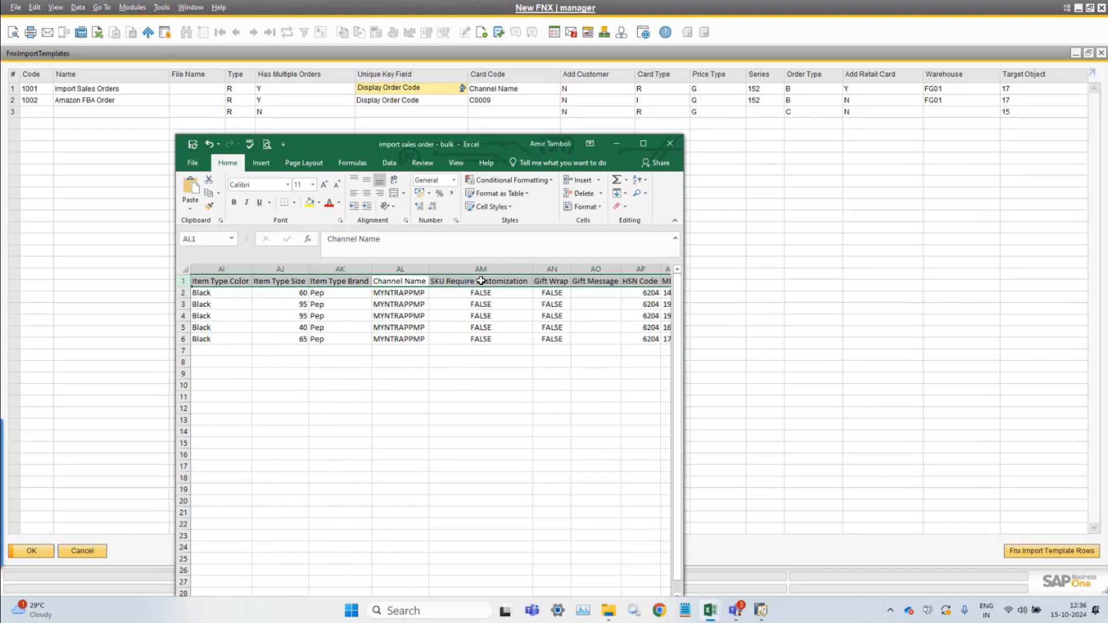
Highlight the Channel Name header with its order row values to compare them with the template's Card Code setting
click(478, 337)
drag(402, 283, 400, 340)
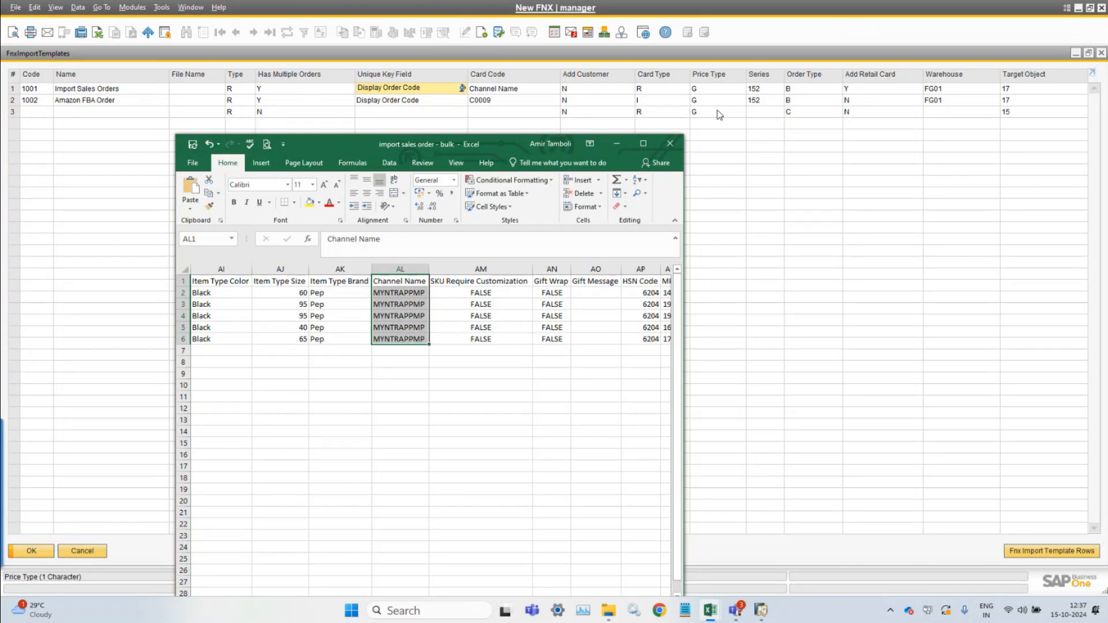
click(421, 279)
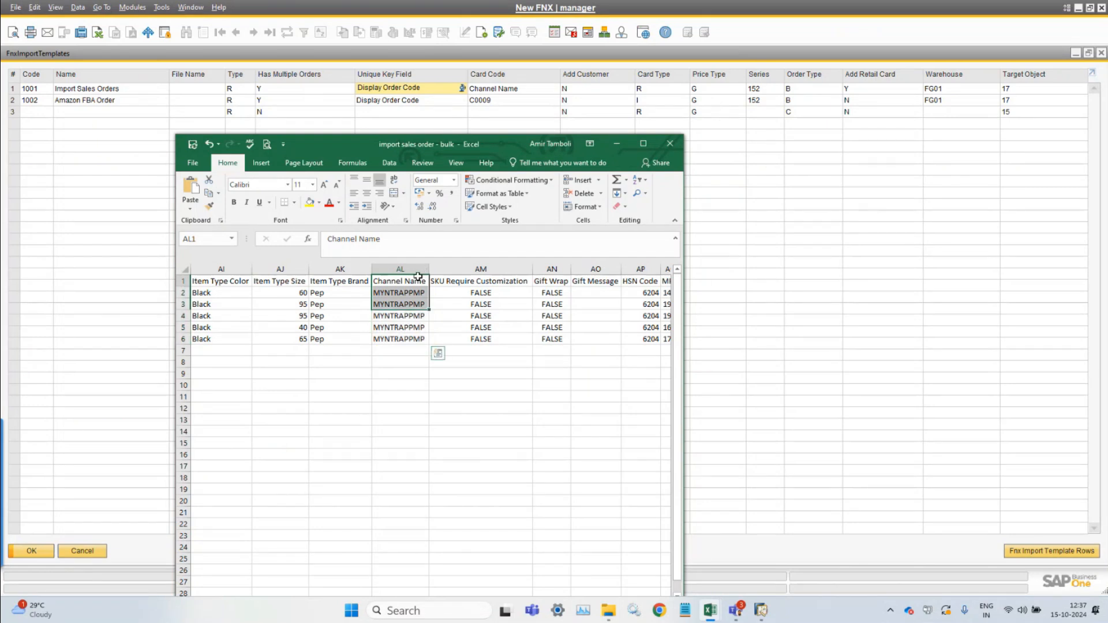
click(559, 282)
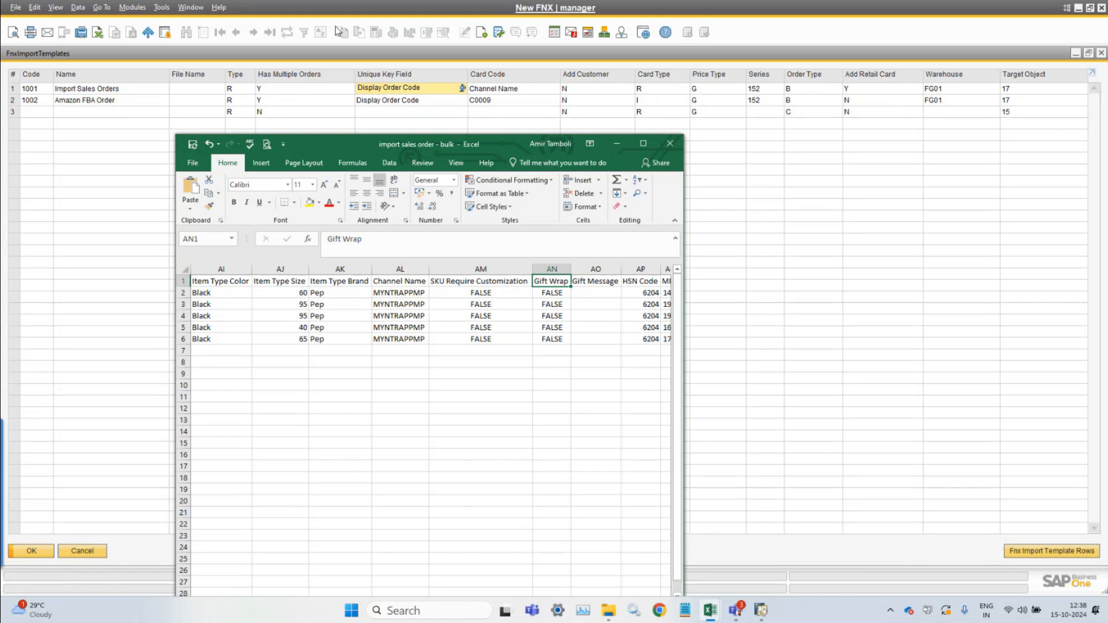
Switch back to the Import Orders window in SAP Business One and open the sales order linked to the second imported row
click(125, 10)
click(131, 7)
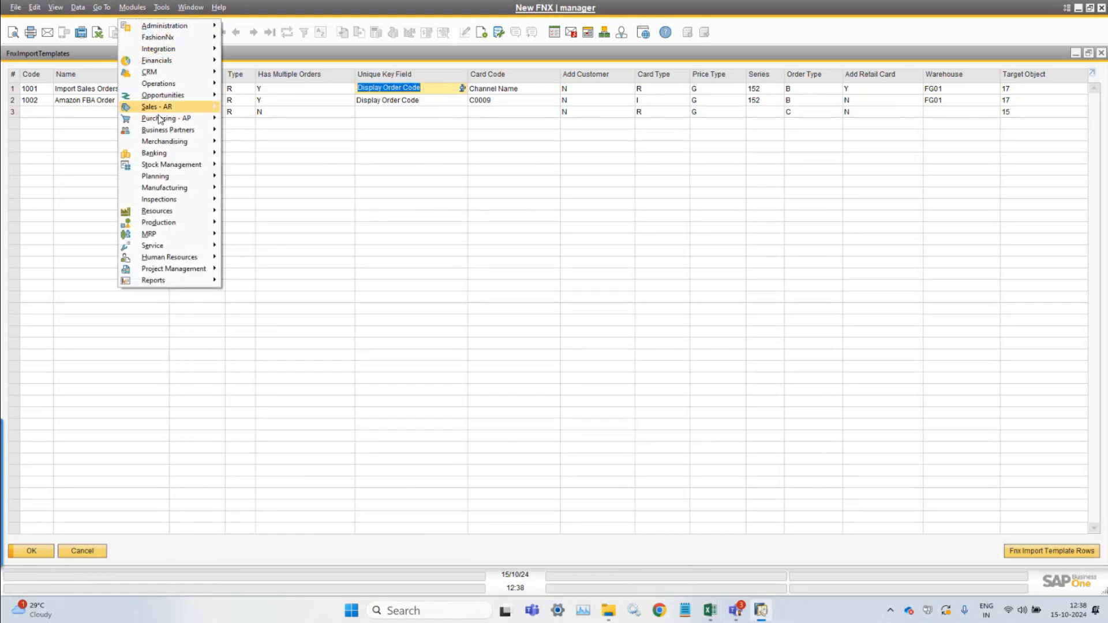
click(190, 7)
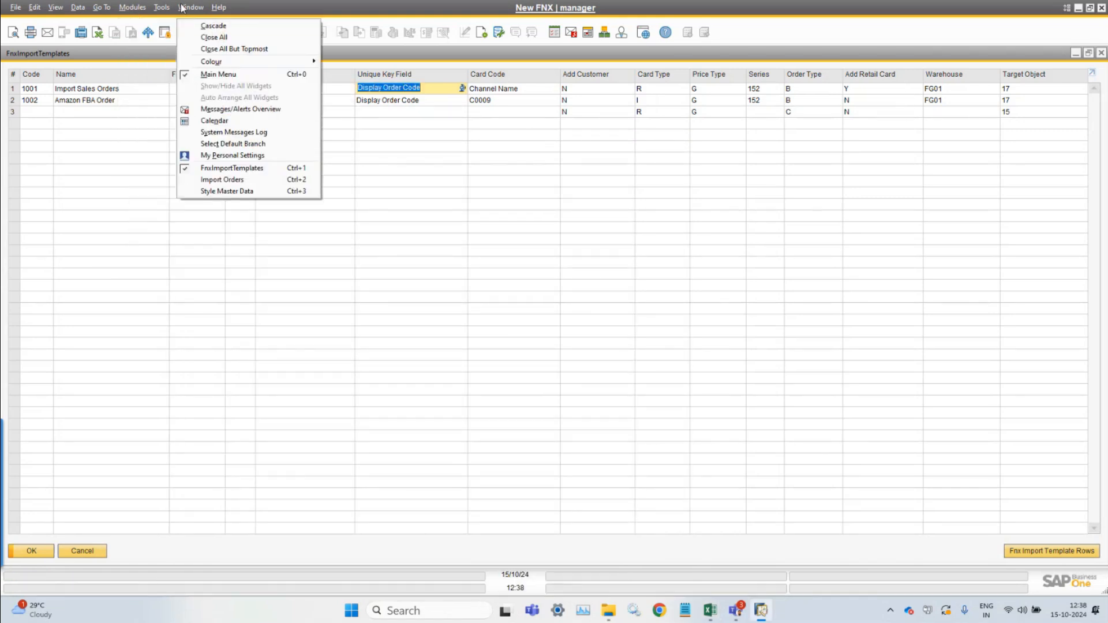
click(246, 180)
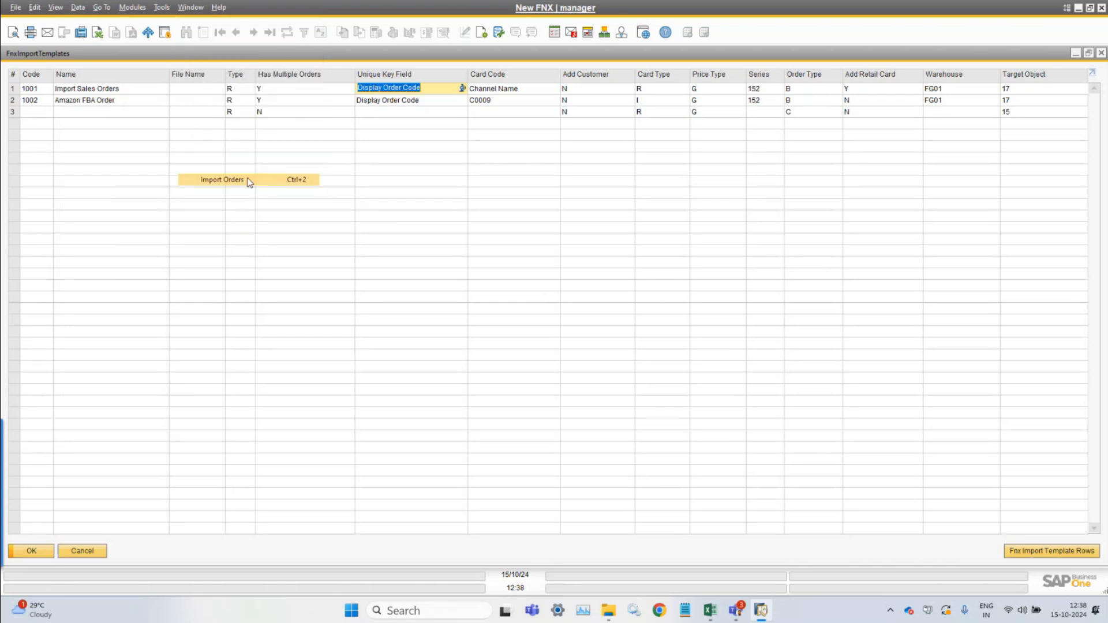
click(755, 178)
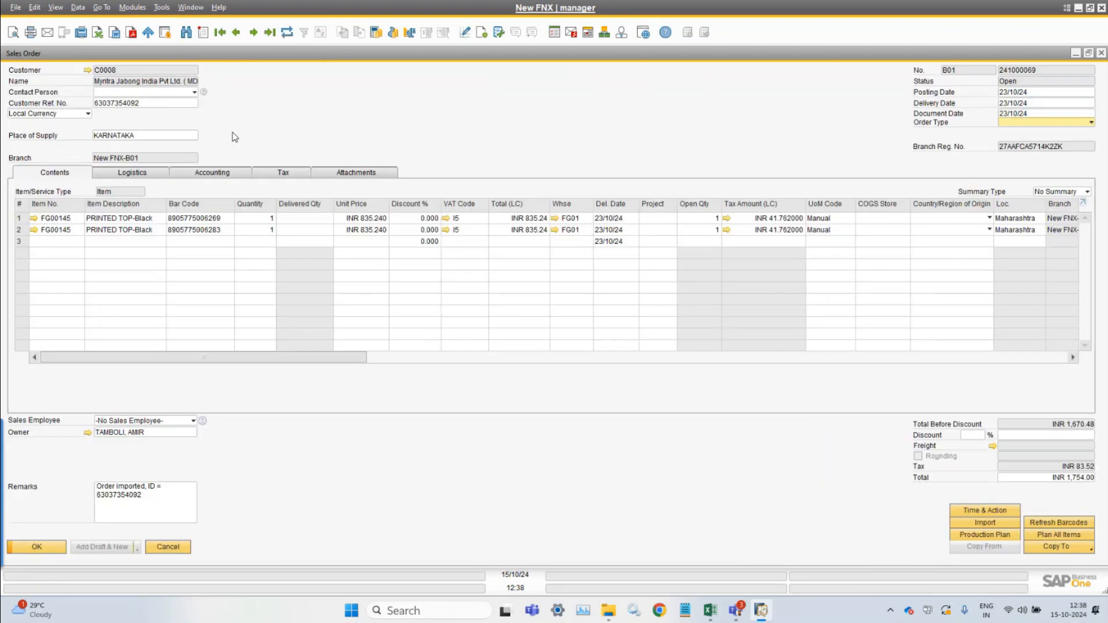
Show the sales order's user-defined fields and check Retail Address, Retail Code, Retail Email and Retail Name
click(56, 7)
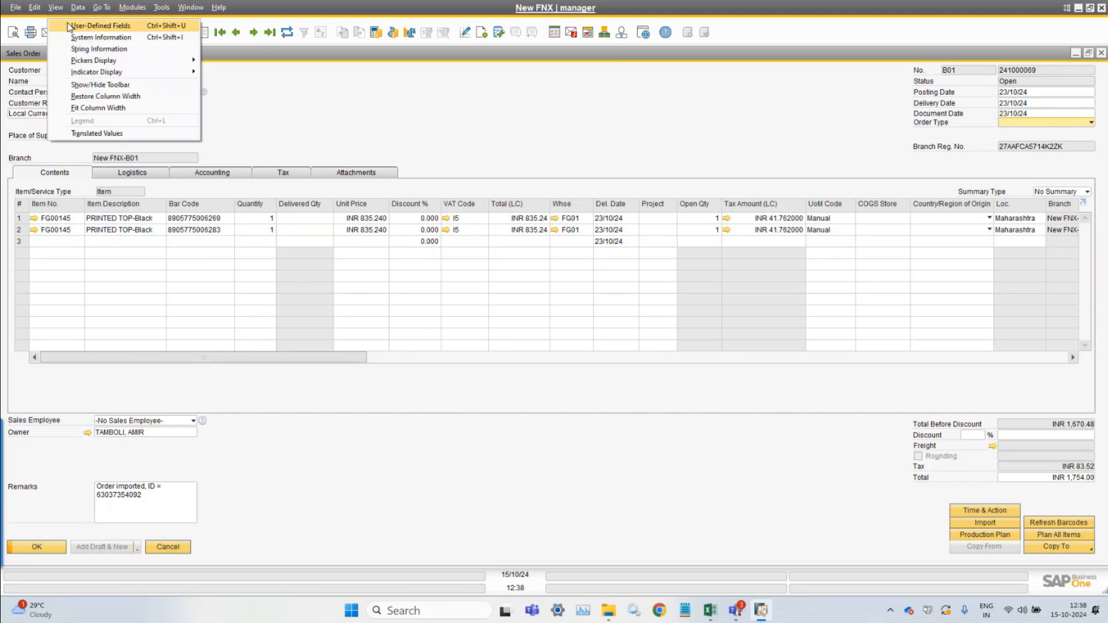
click(70, 25)
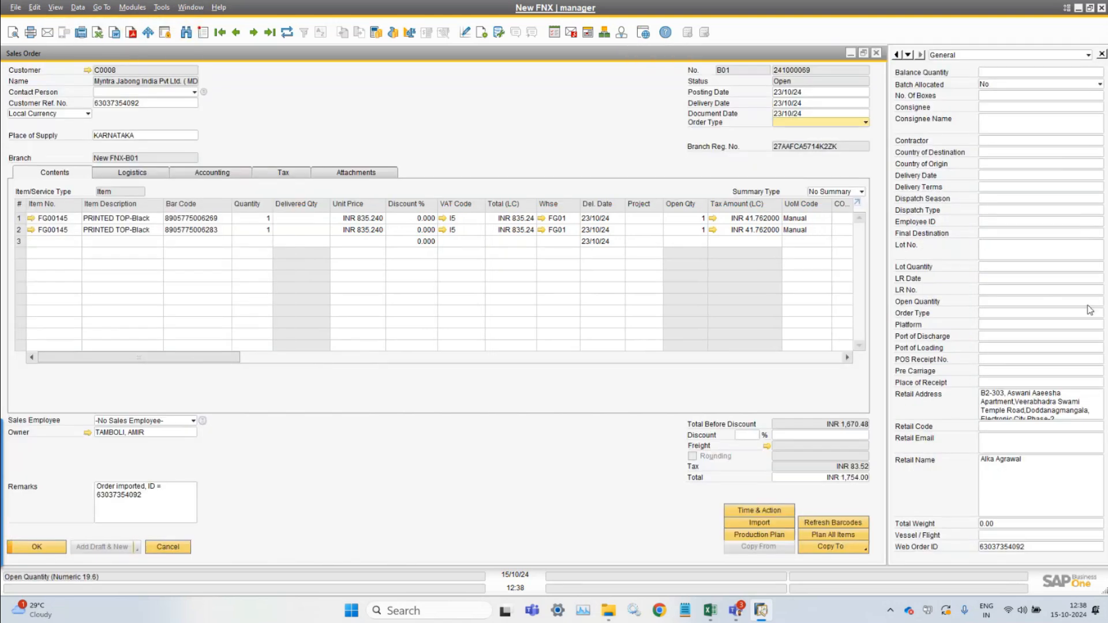
click(1047, 399)
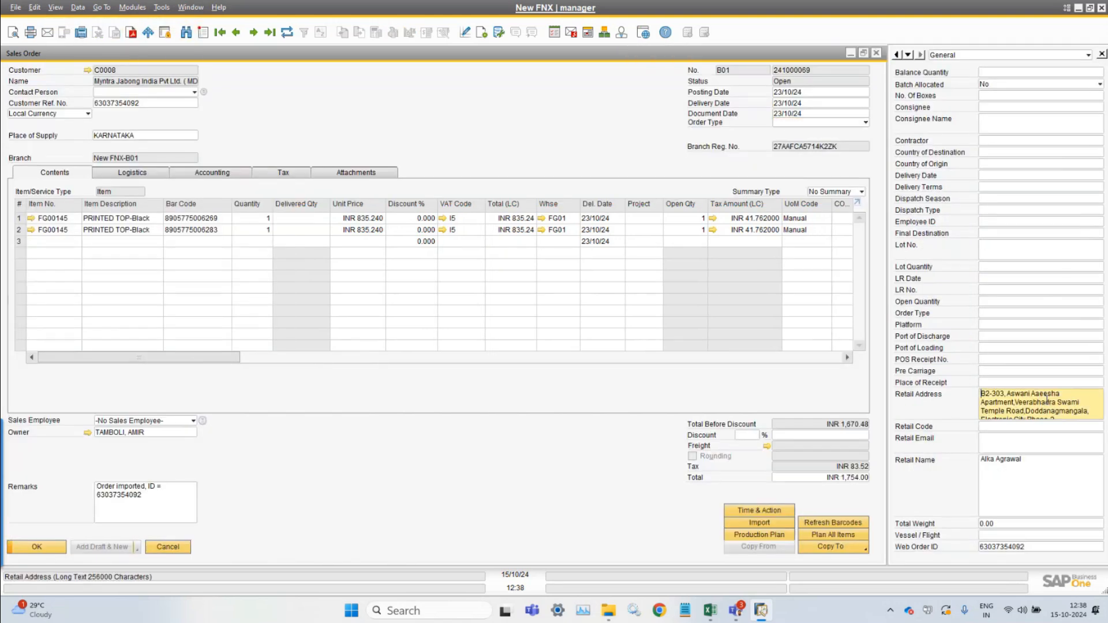
click(1010, 428)
click(1000, 438)
key(Tab)
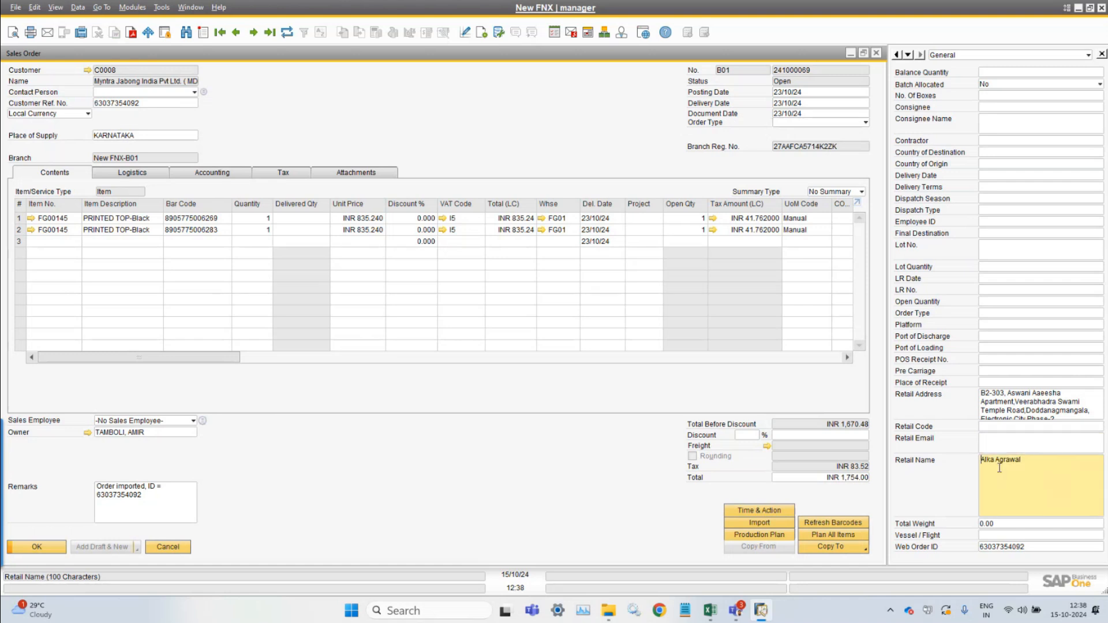
Minimise the sales order and return to the FnxImportTemplates form
click(853, 53)
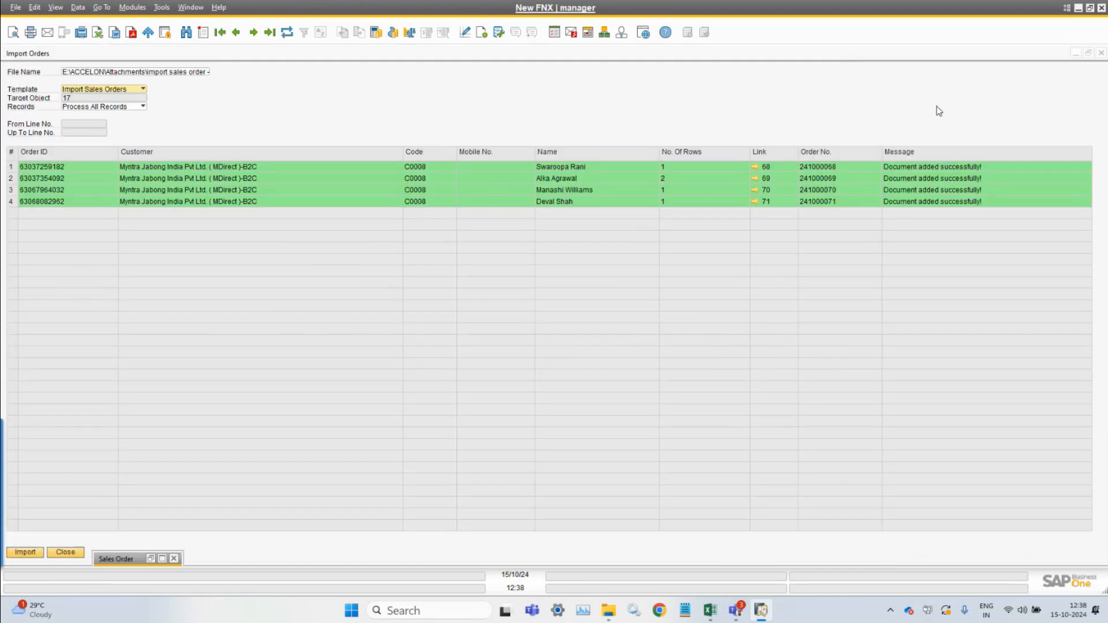
click(191, 7)
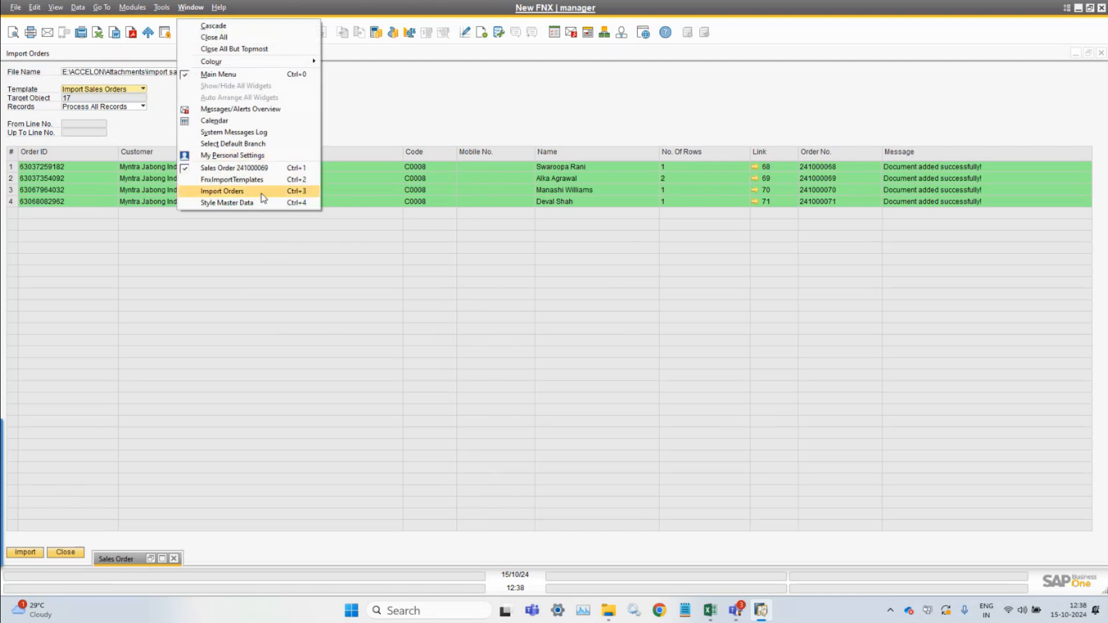
click(243, 180)
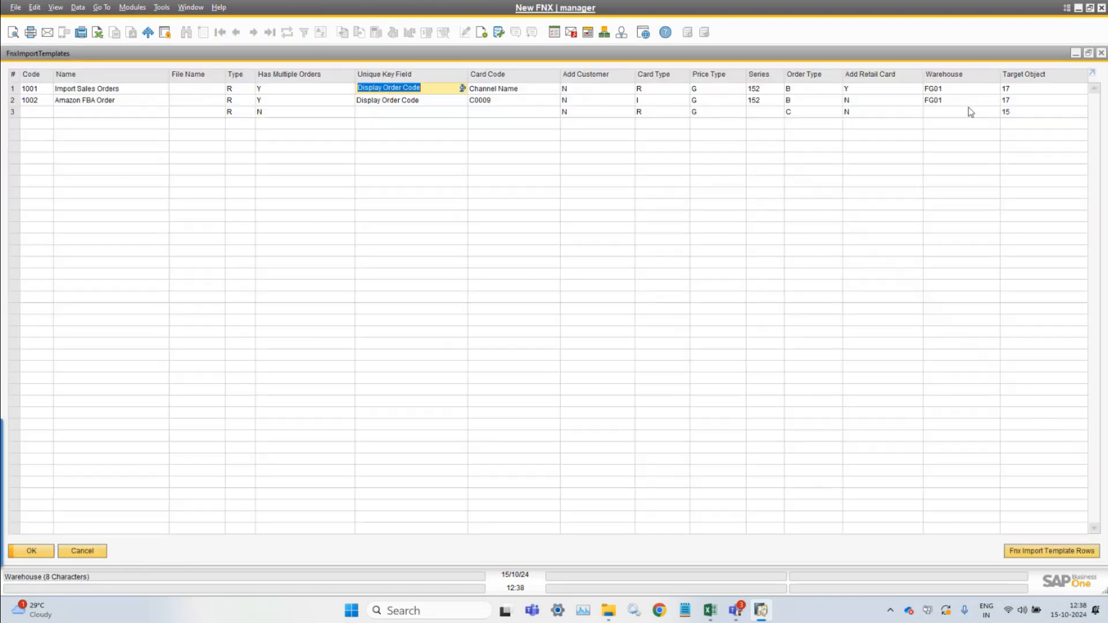
Check the Warehouse and Target Object settings of the import templates
click(975, 90)
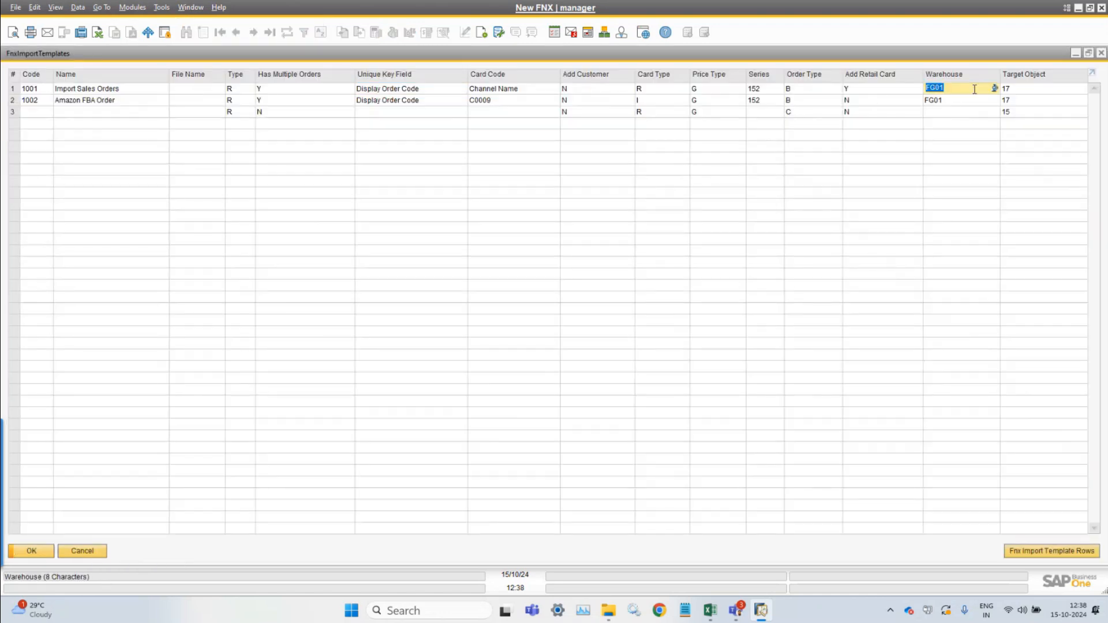
click(1046, 90)
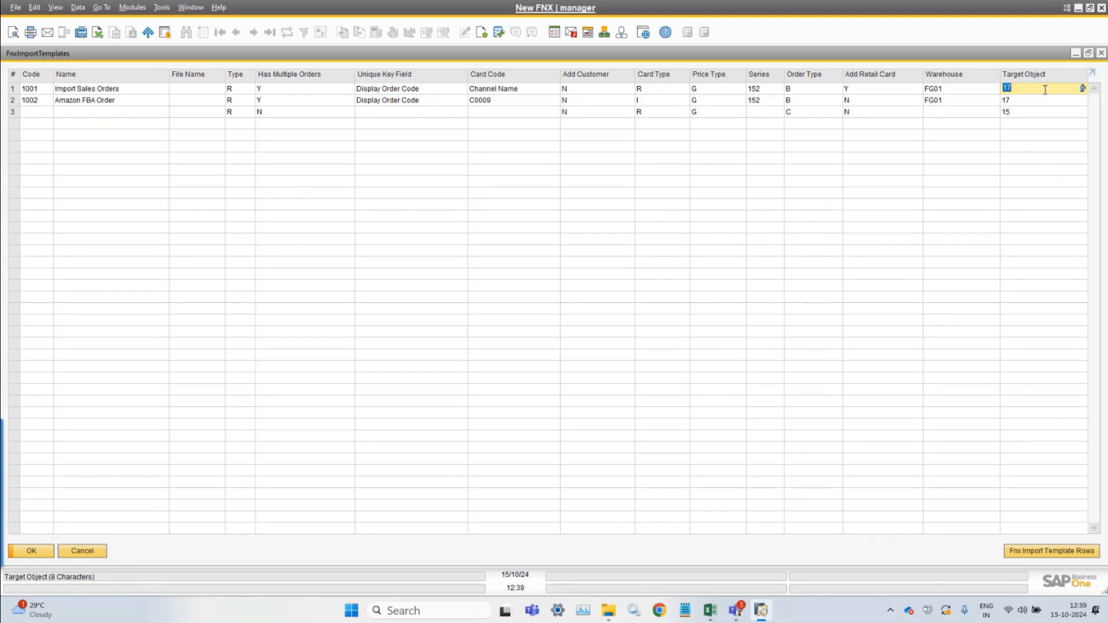
click(1022, 112)
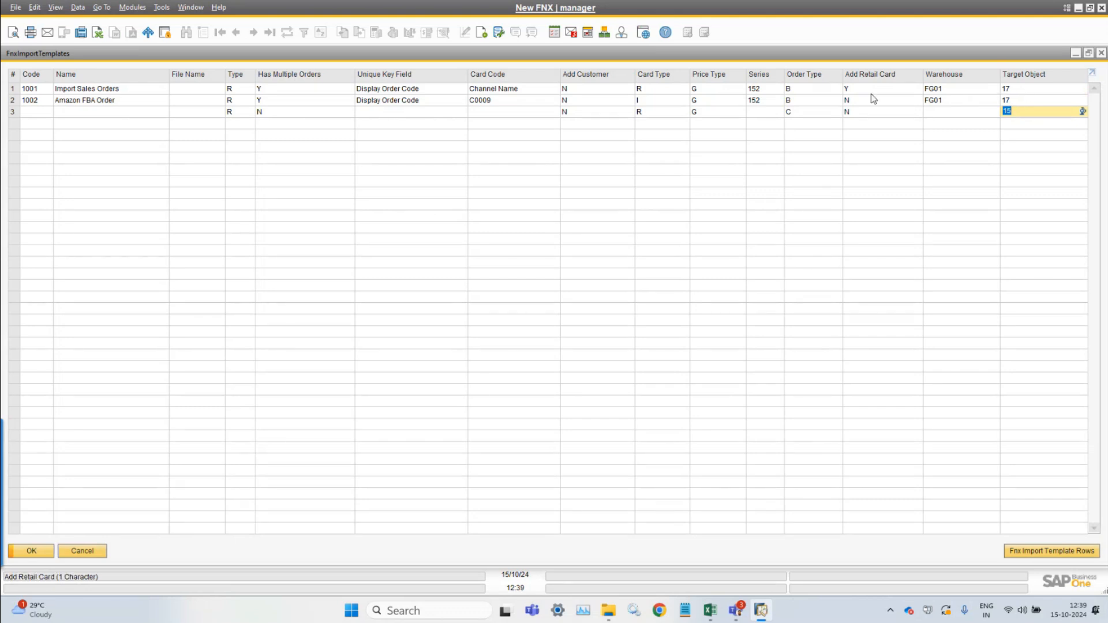
Open the template rows of Import Sales Orders (1001) and examine their Column Name and Mapping Type settings
double_click(16, 92)
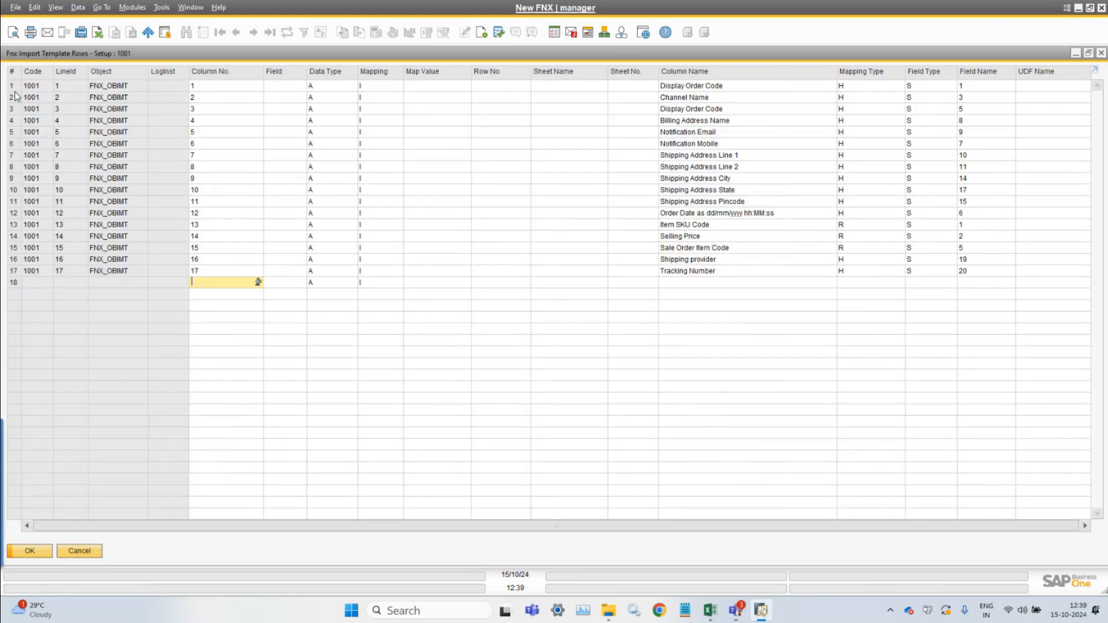
click(750, 85)
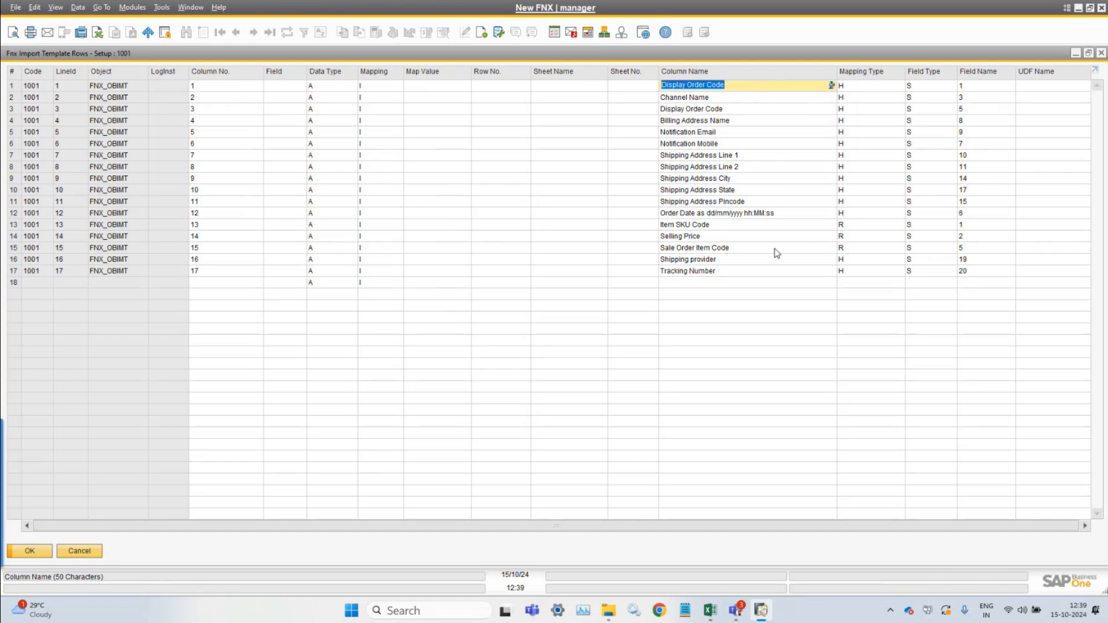
click(869, 84)
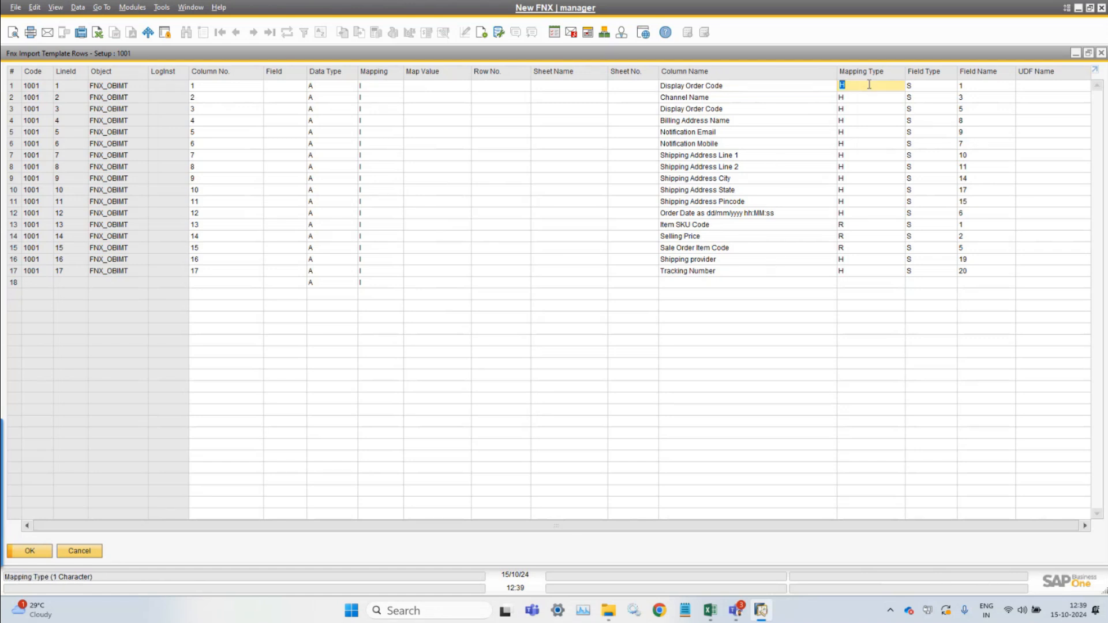
click(857, 227)
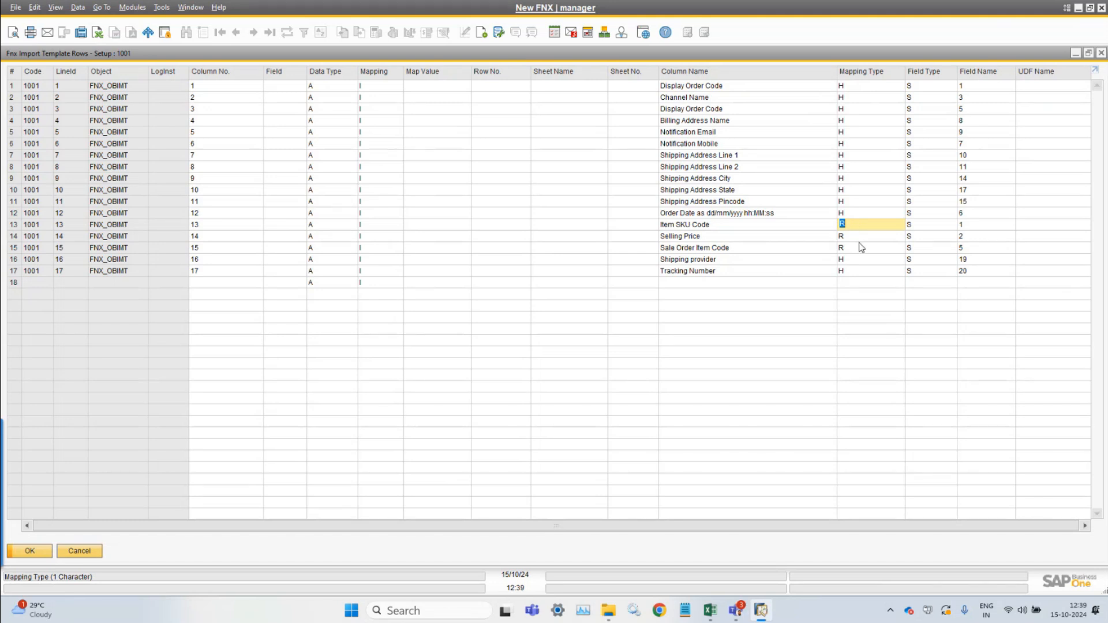
Examine the Field Type and Field Name settings for the Display Order Code and Channel Name rows
click(933, 86)
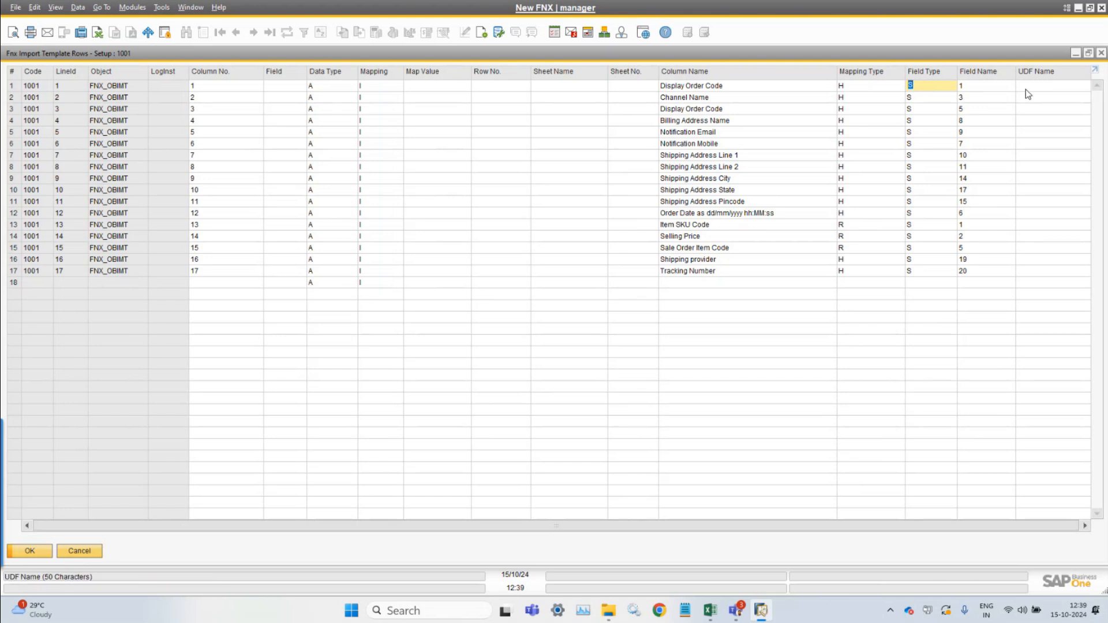
click(1008, 88)
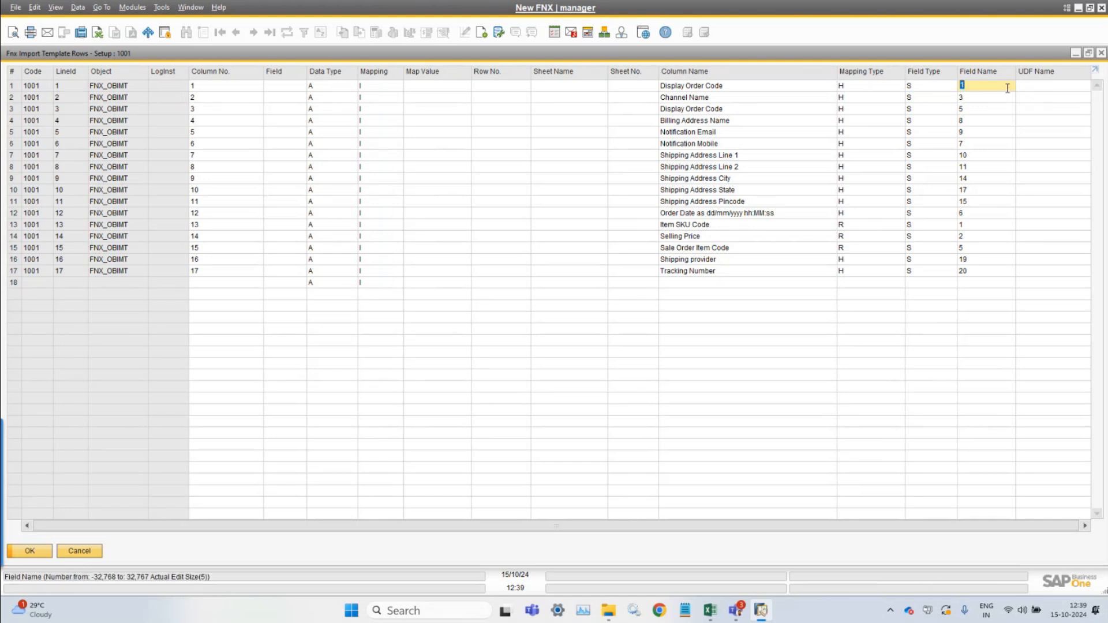
mouse_move(1008, 88)
mouse_down()
mouse_move(934, 88)
mouse_move(1002, 87)
mouse_up()
click(983, 99)
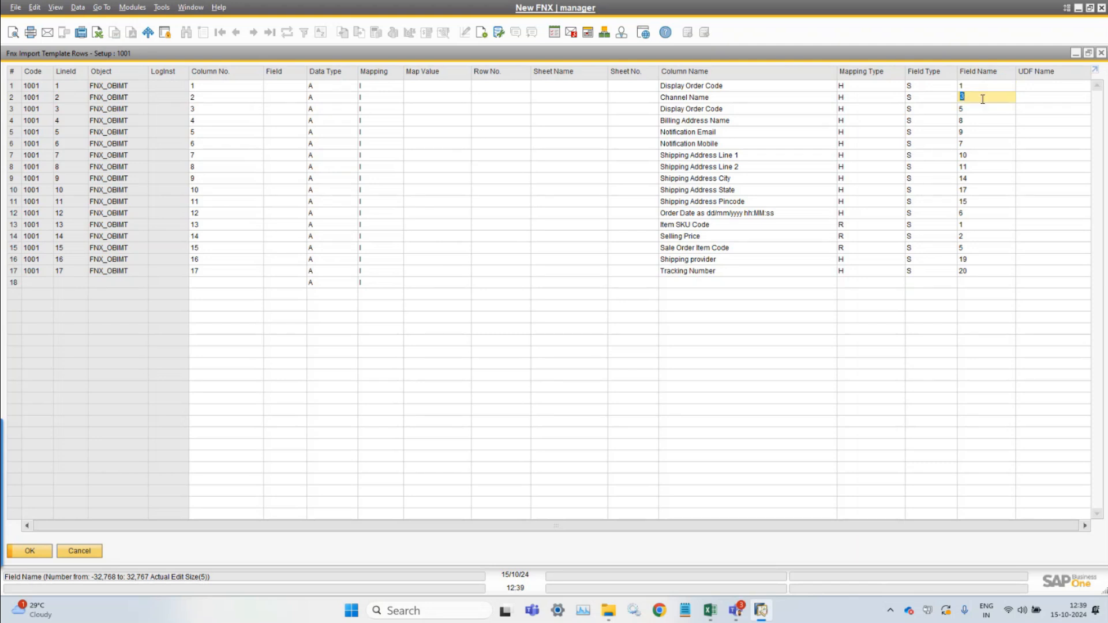
click(979, 88)
click(985, 98)
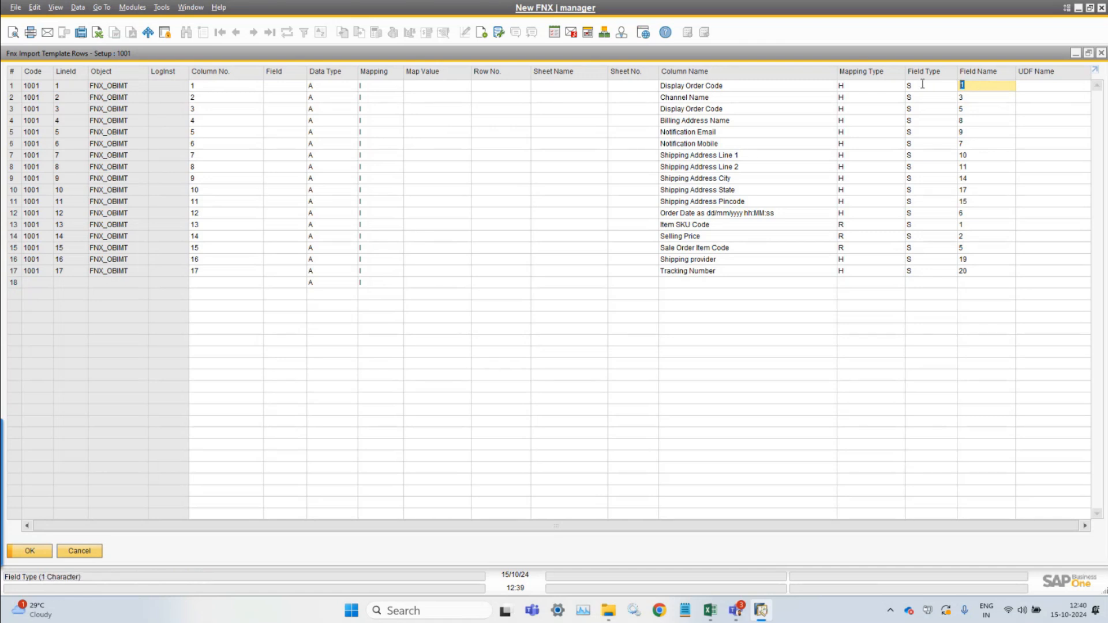
Restore the template rows form to a smaller window and place it over the middle of the FnxImportTemplates form
double_click(780, 54)
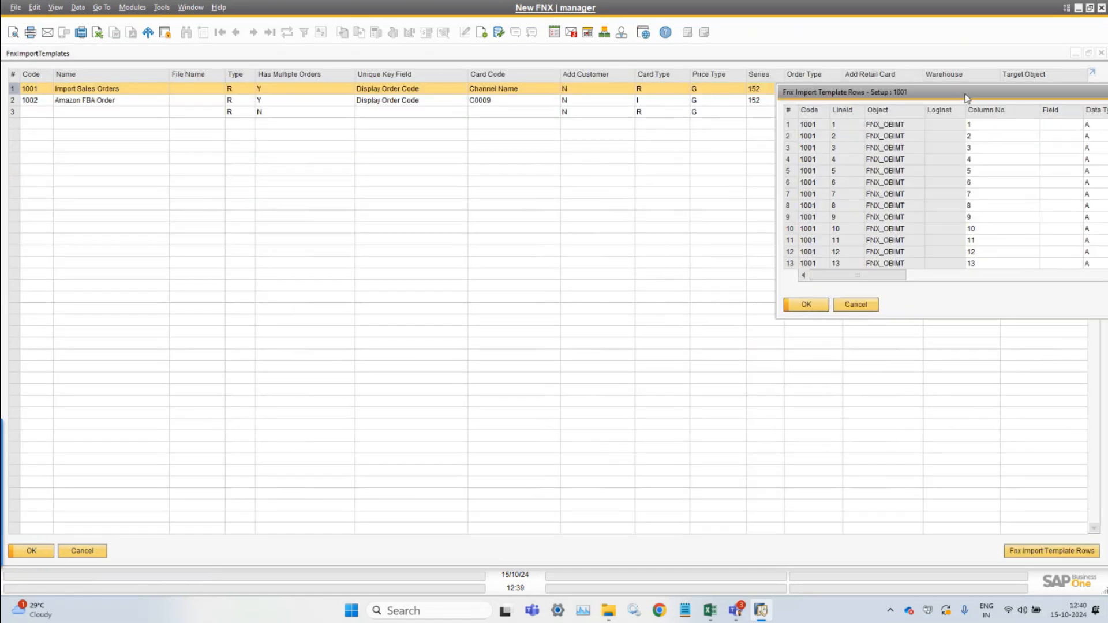
drag(959, 90, 615, 199)
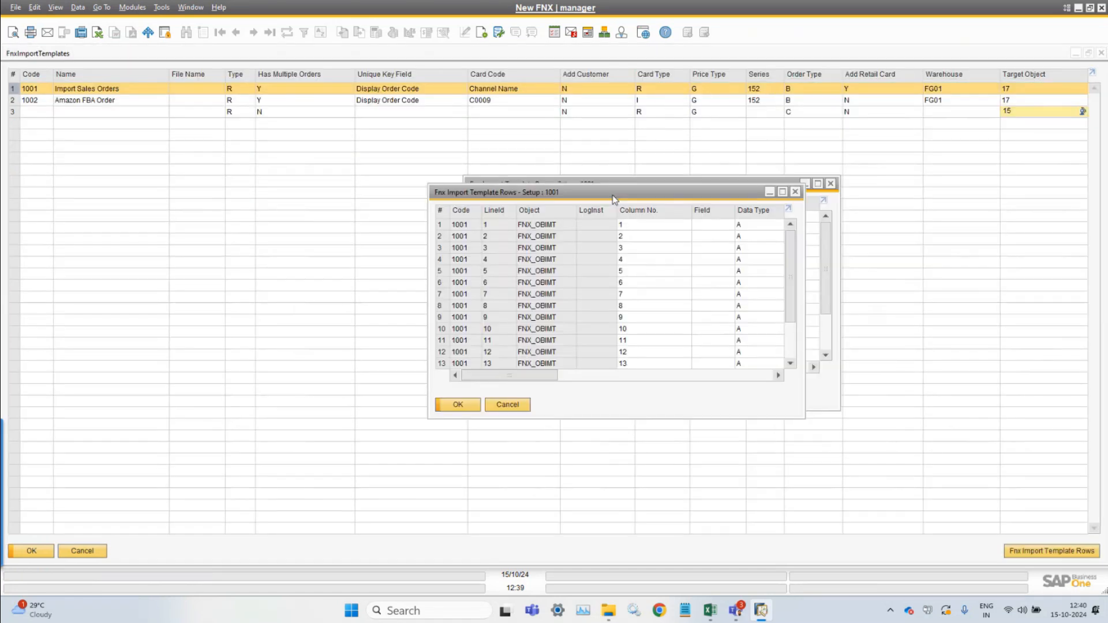
Open the sales order created for the second imported order and bring the template rows form of 1001 in front of it
click(1076, 54)
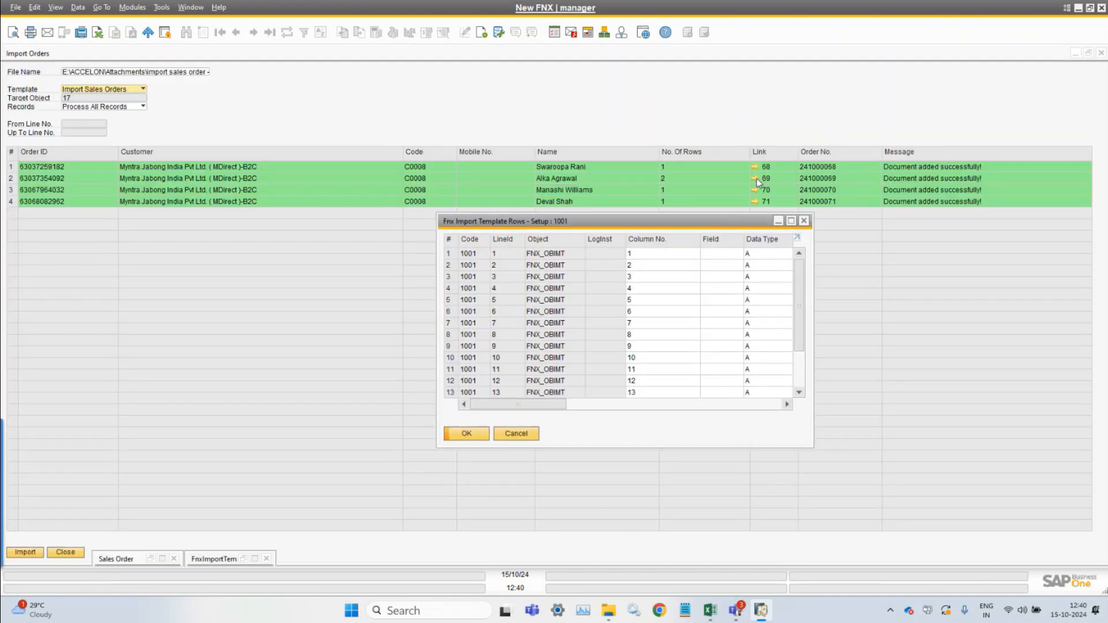
click(756, 178)
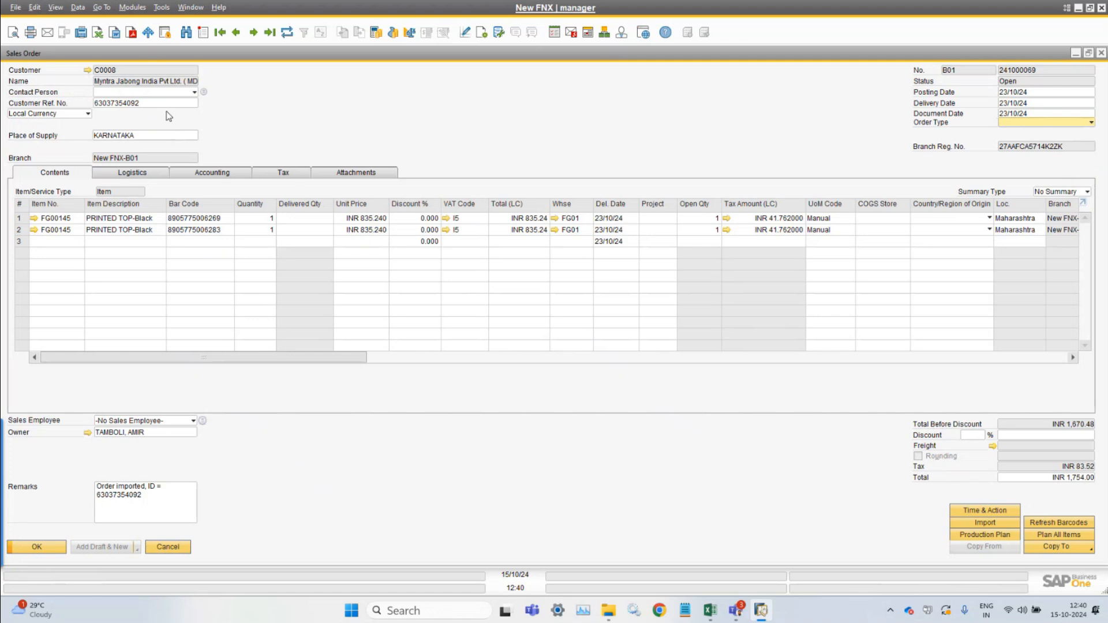
click(197, 9)
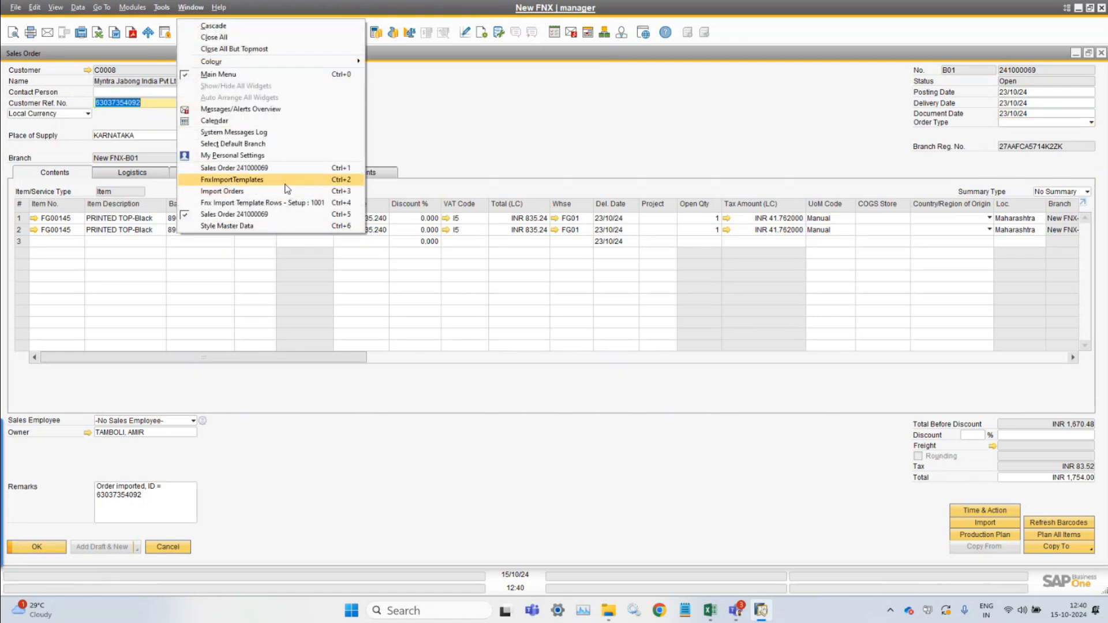
click(283, 203)
Examine the Column Name, Mapping Type and Field Name settings of the Channel Name row in the template rows
drag(524, 405, 690, 406)
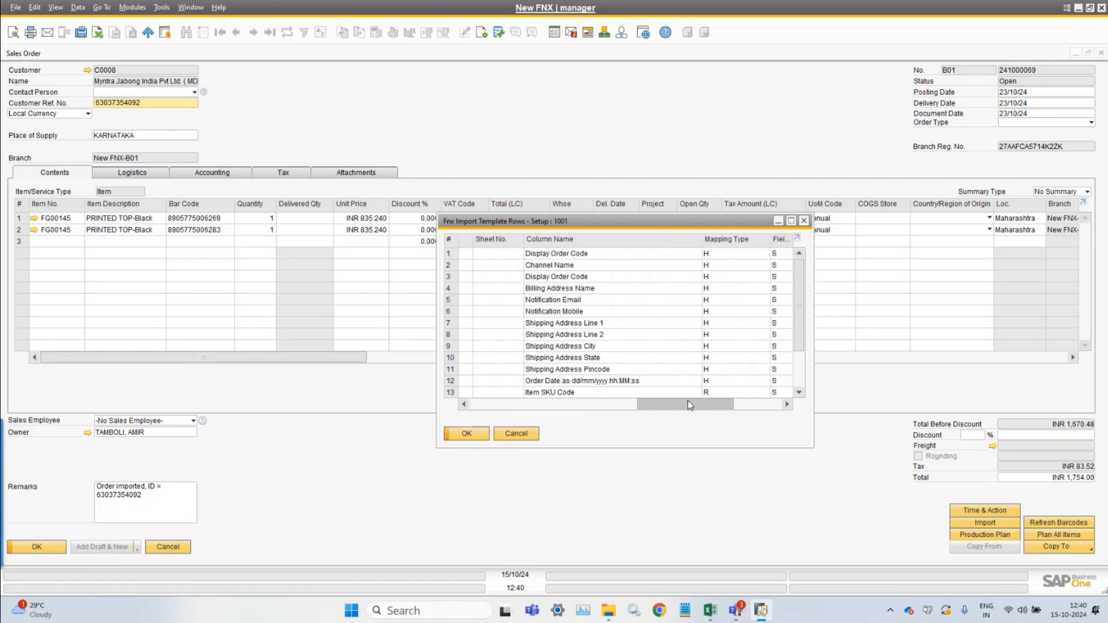
drag(687, 405, 745, 411)
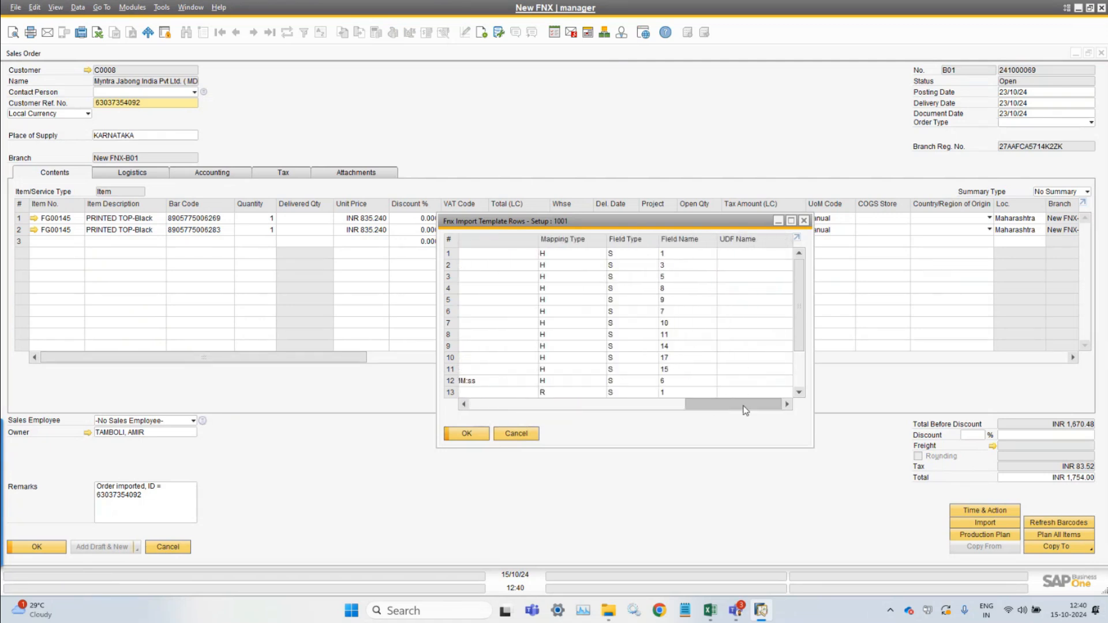
click(673, 264)
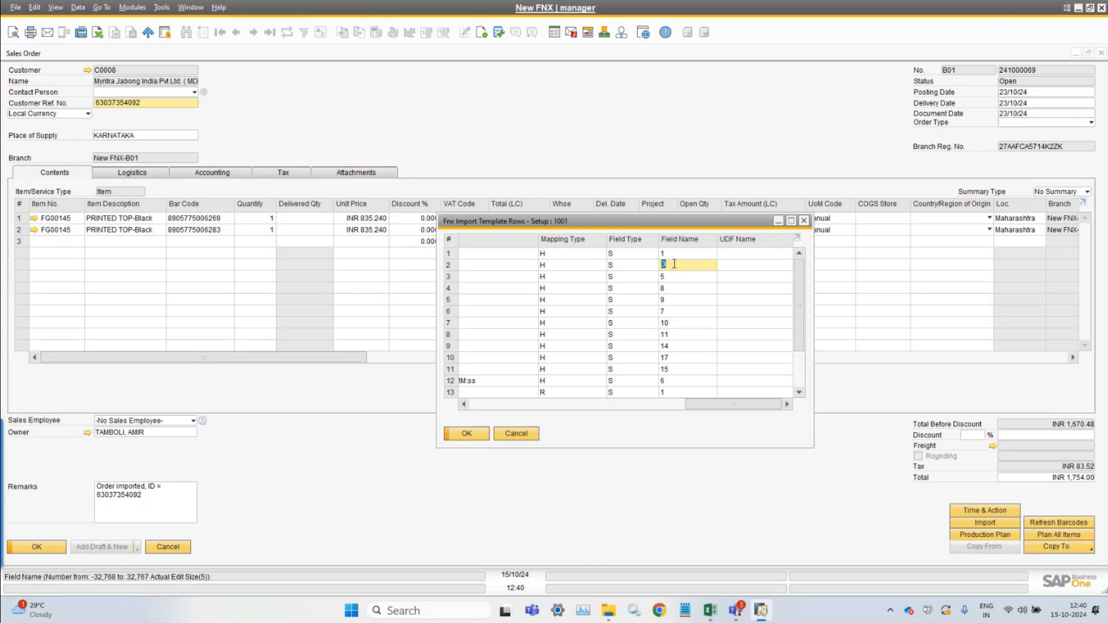
click(623, 404)
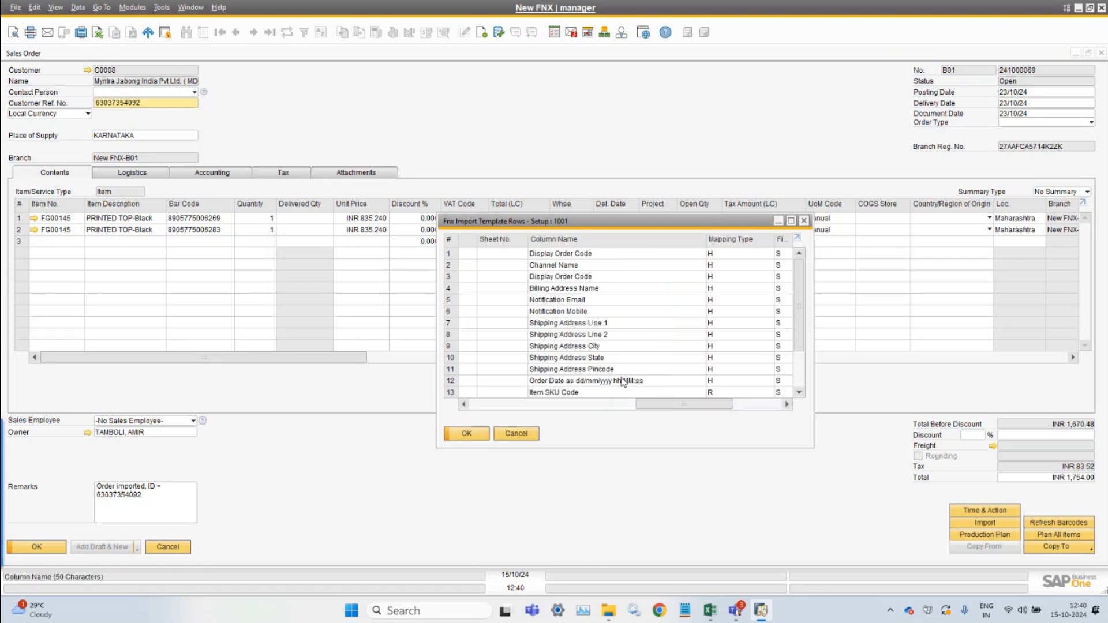
click(750, 404)
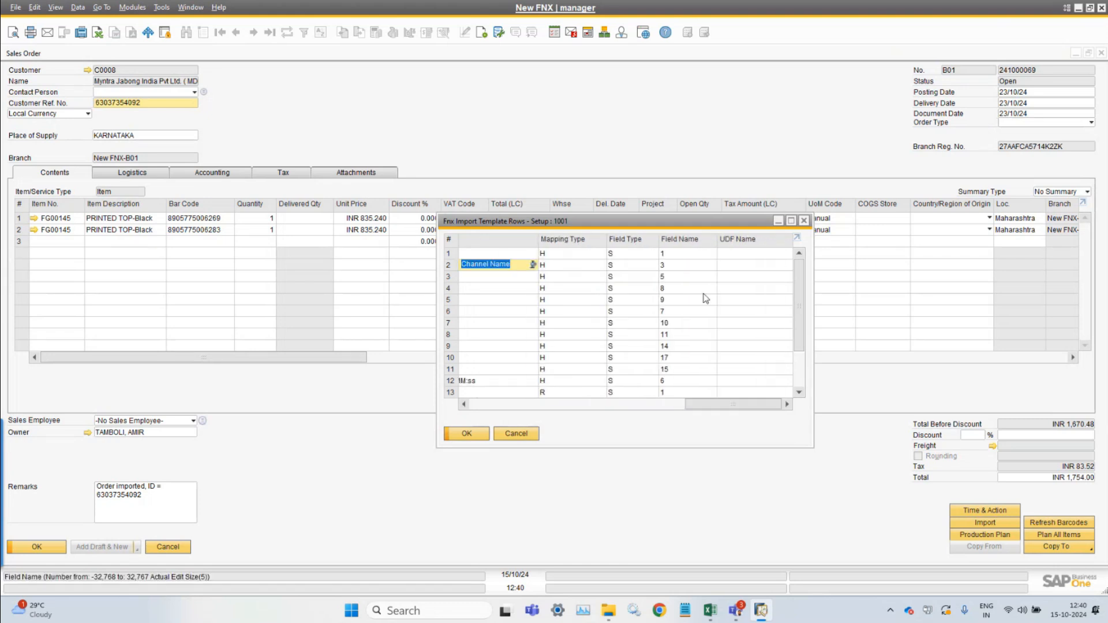
click(687, 265)
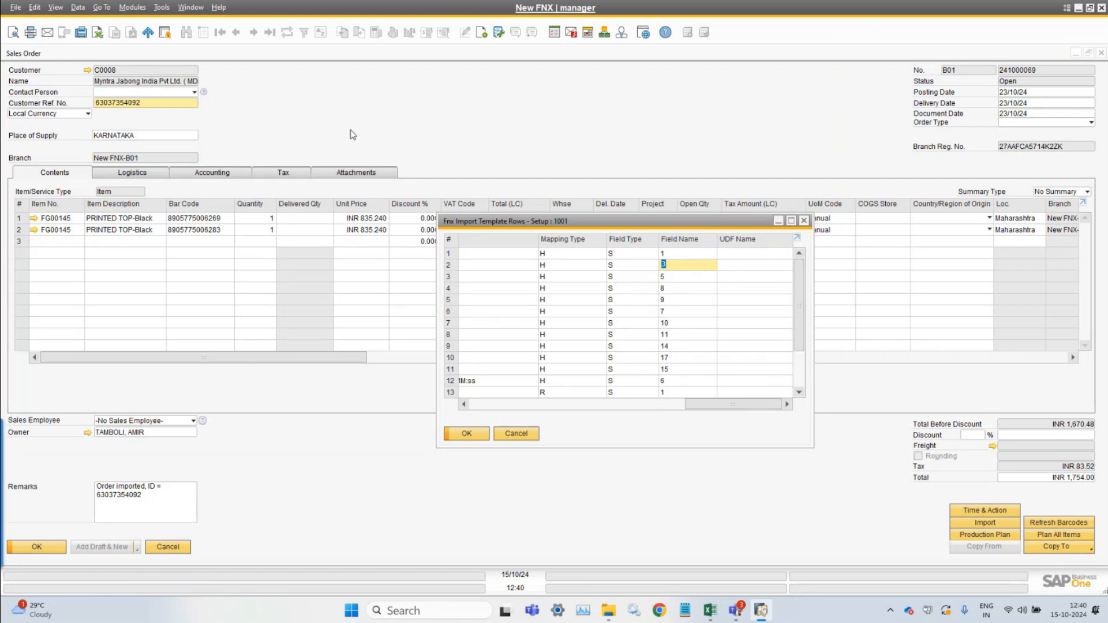
key(Return)
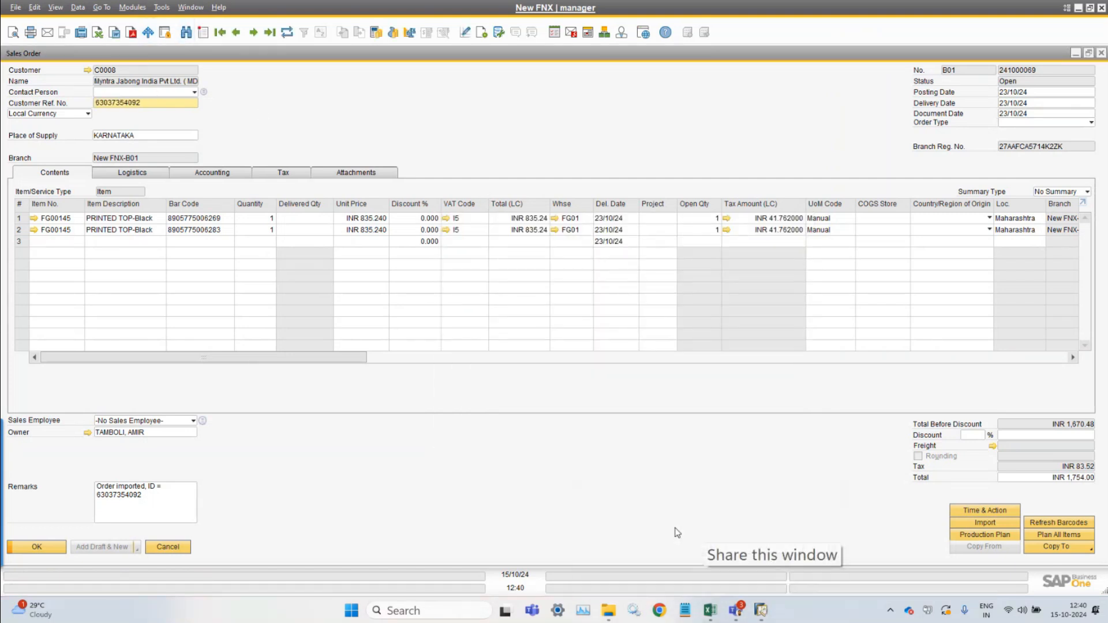
Switch to the "import sales order - bulk" workbook in Excel and check the values in the Channel Name column
key(alt+Tab)
mouse_move(710, 610)
click(785, 529)
click(481, 281)
drag(399, 281, 405, 339)
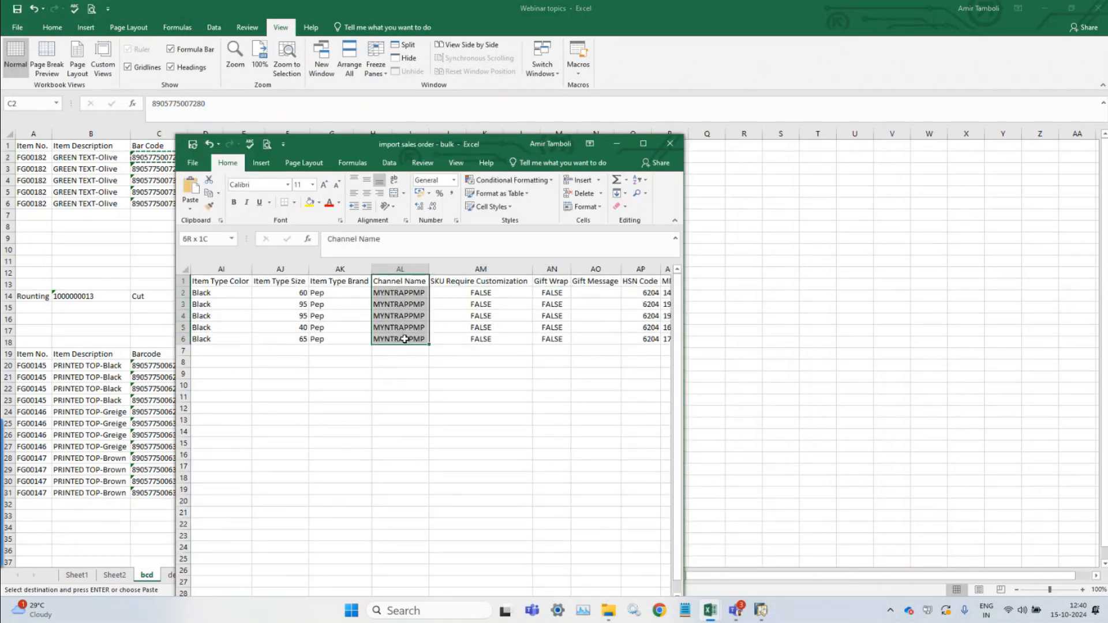
click(400, 305)
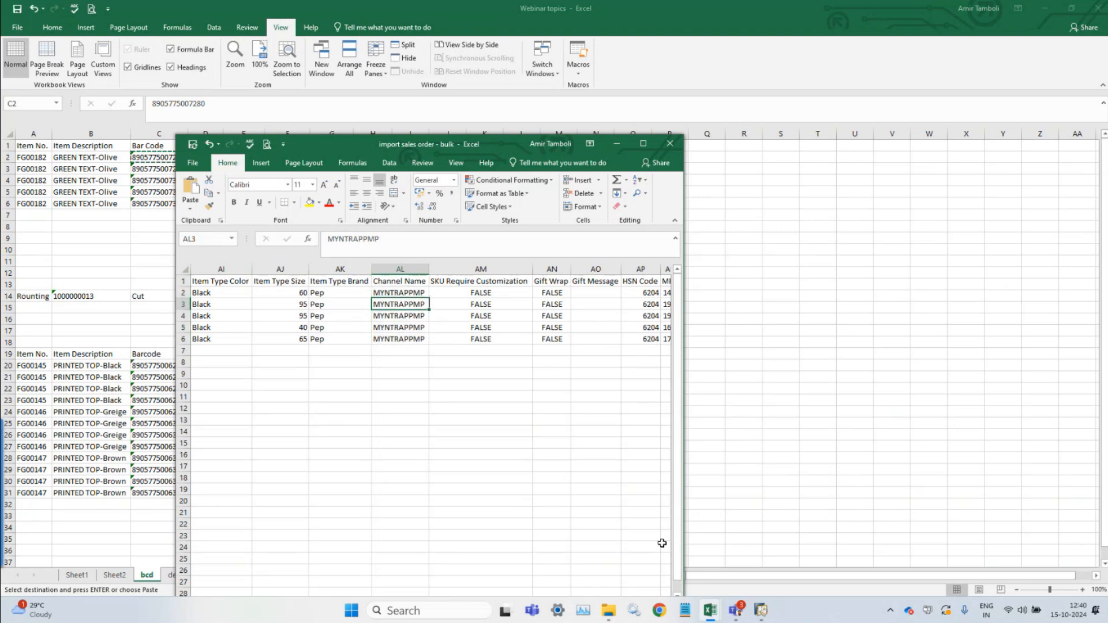
Switch to SAP Business One, shift the customer's Business Partner Master Data form aside and check its Foreign Name
click(761, 610)
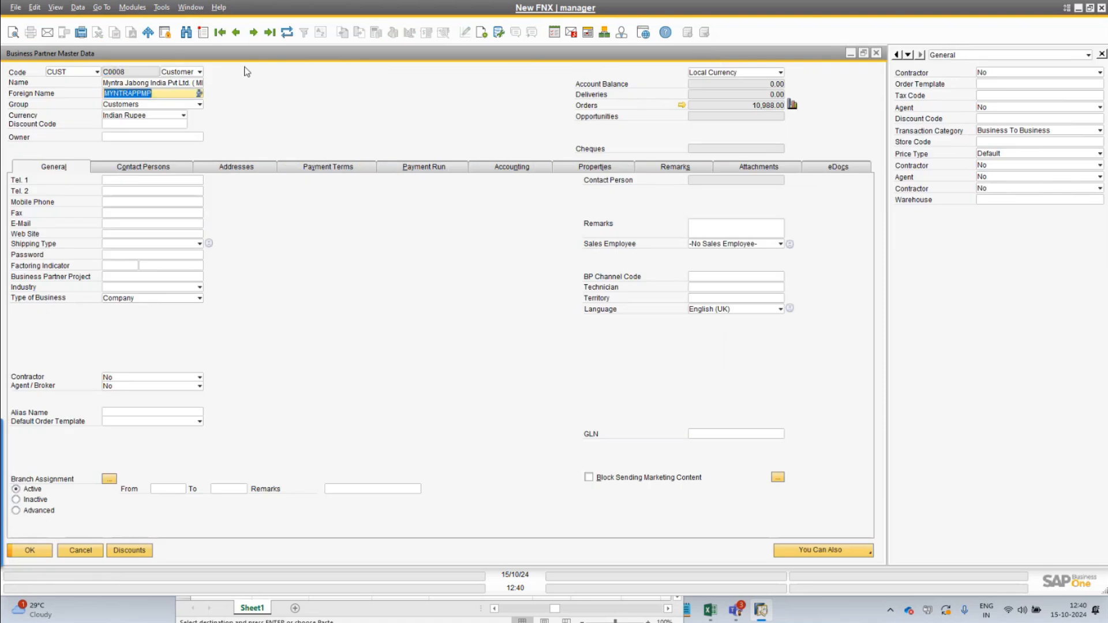
drag(285, 54, 663, 184)
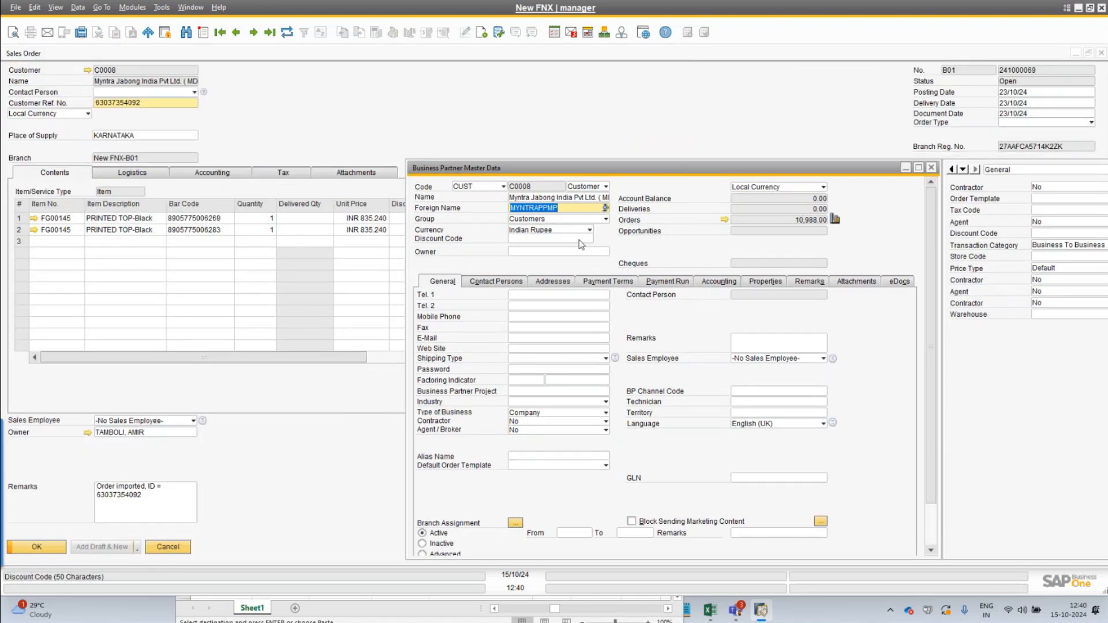
click(560, 209)
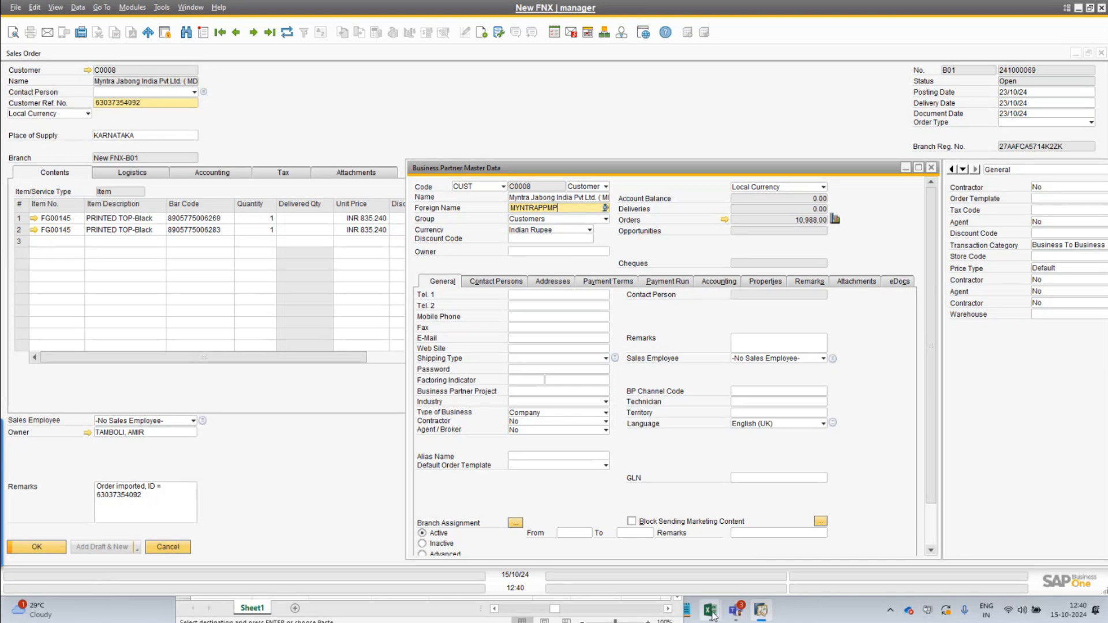
Go back to the bulk order workbook and compare its Channel Name entries with the customer's Foreign Name
click(774, 520)
click(482, 348)
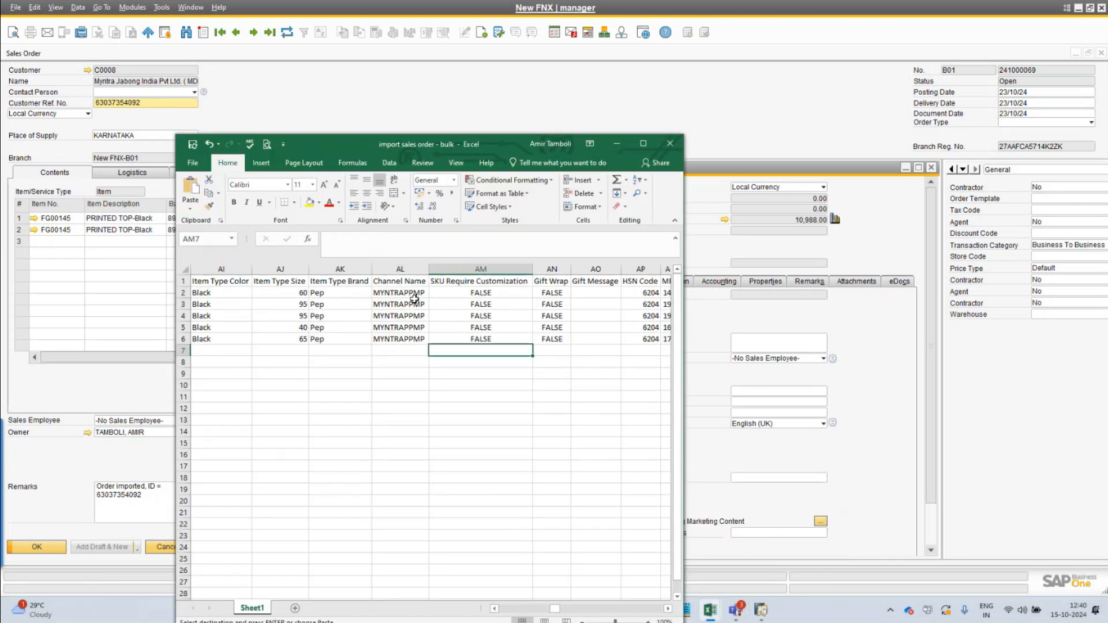
drag(404, 283, 411, 354)
drag(397, 298, 399, 339)
click(401, 378)
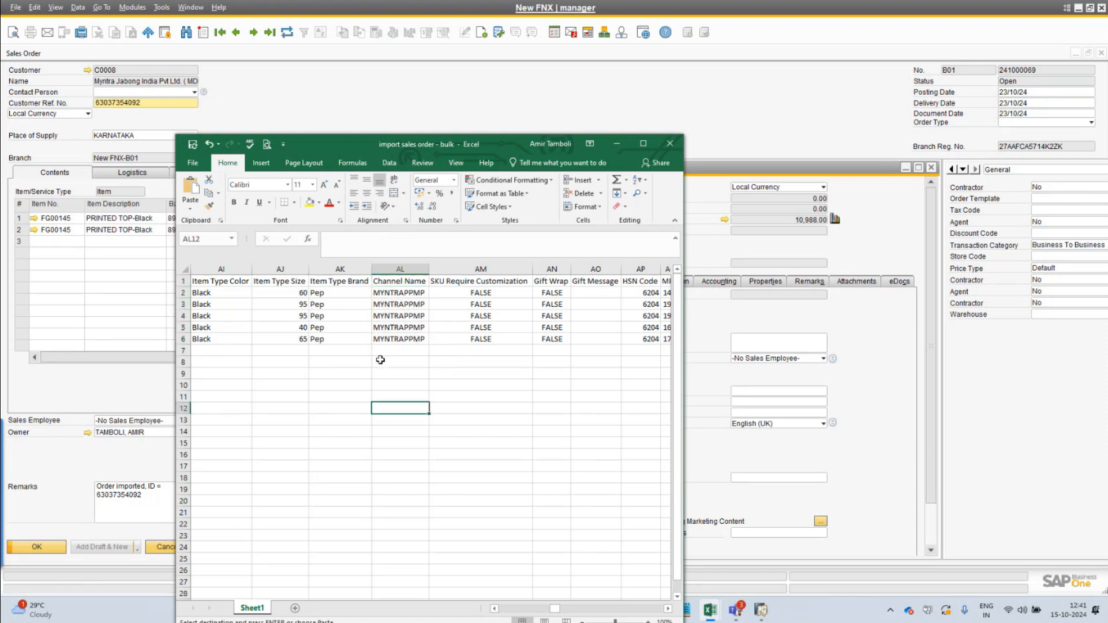
drag(404, 294, 410, 440)
click(398, 293)
click(398, 352)
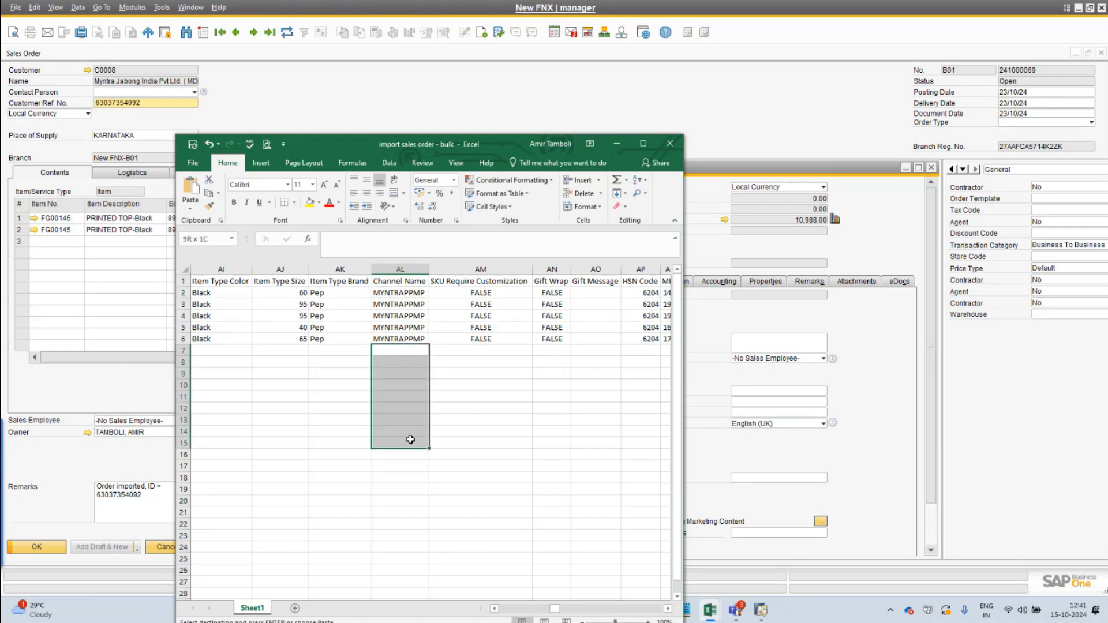
drag(410, 439, 410, 438)
drag(400, 281, 407, 416)
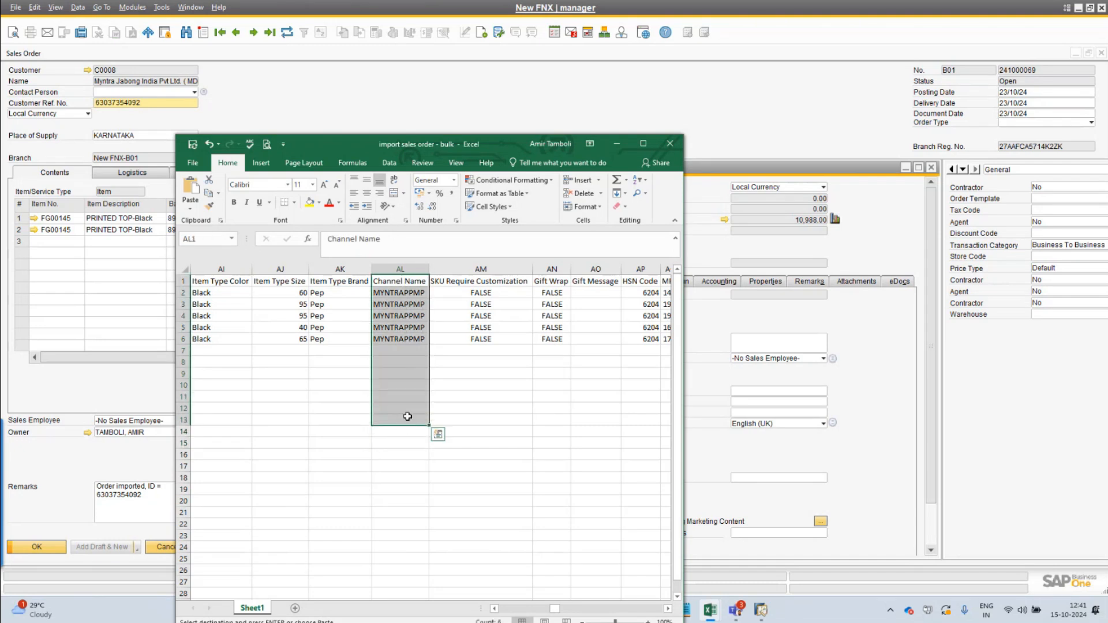
click(410, 353)
Examine the header row of the bulk order workbook and the Channel Name column beneath its heading
mouse_move(397, 283)
mouse_down()
mouse_move(406, 411)
mouse_move(405, 281)
mouse_up()
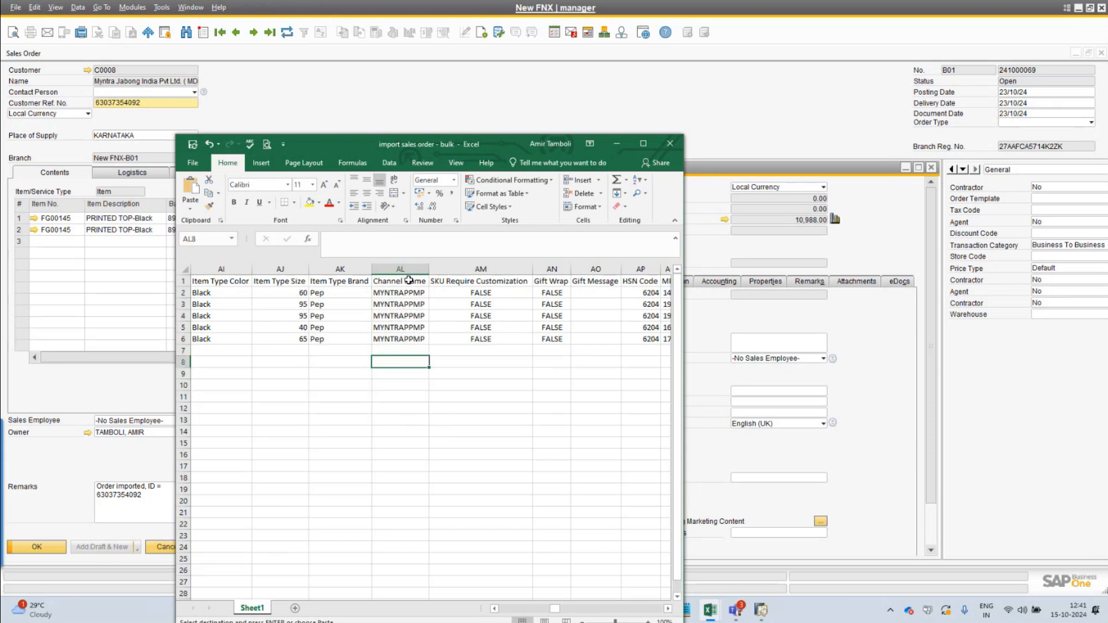
click(183, 281)
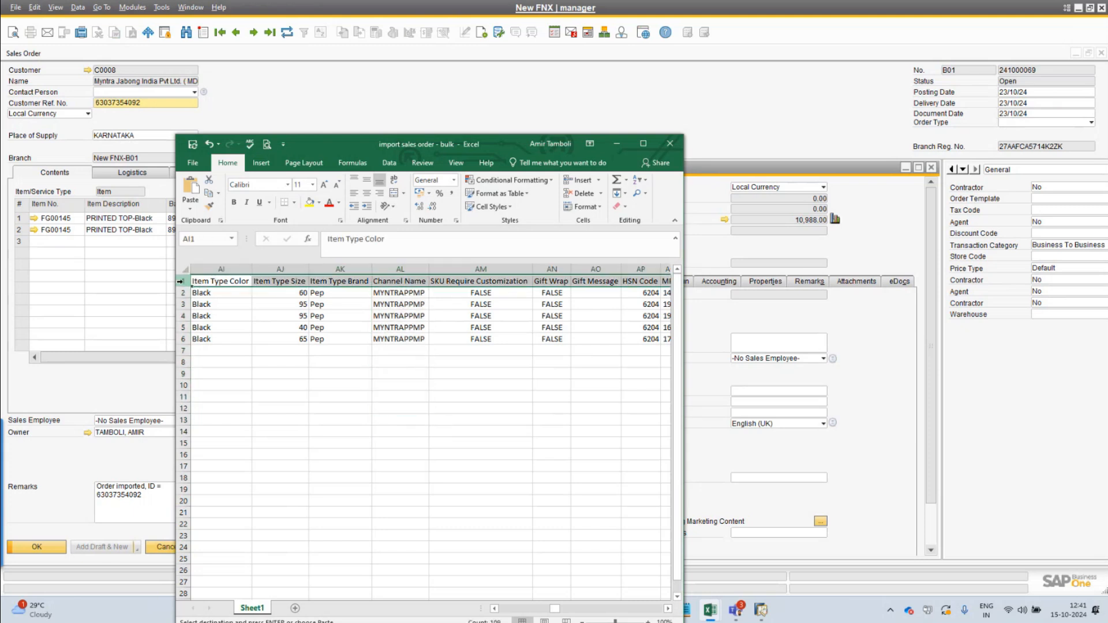
click(411, 281)
click(419, 331)
drag(393, 281, 405, 419)
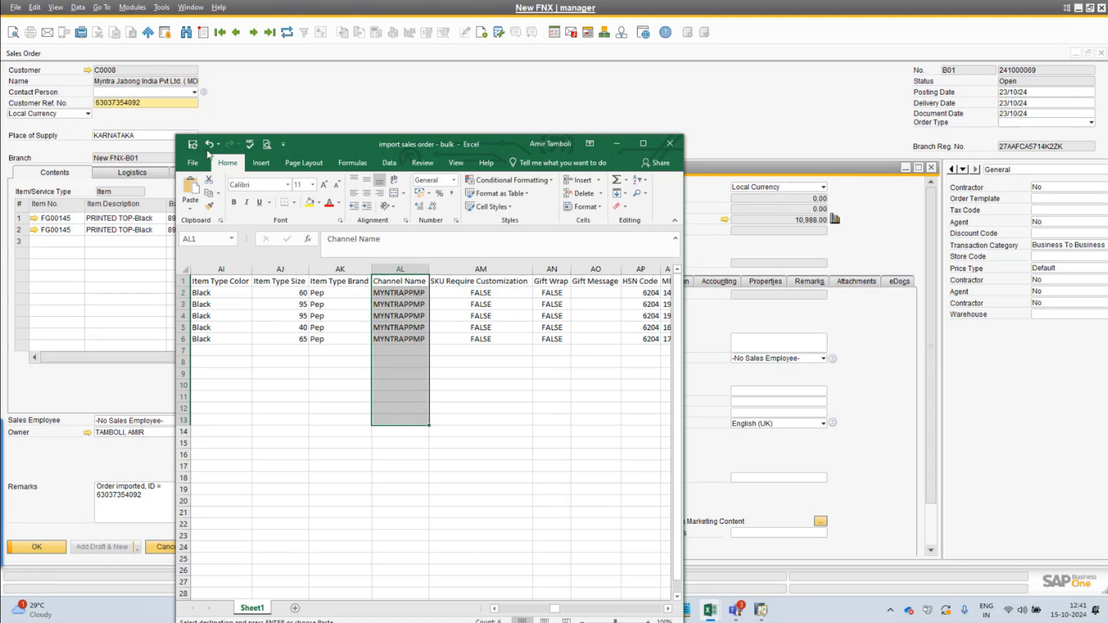
click(387, 317)
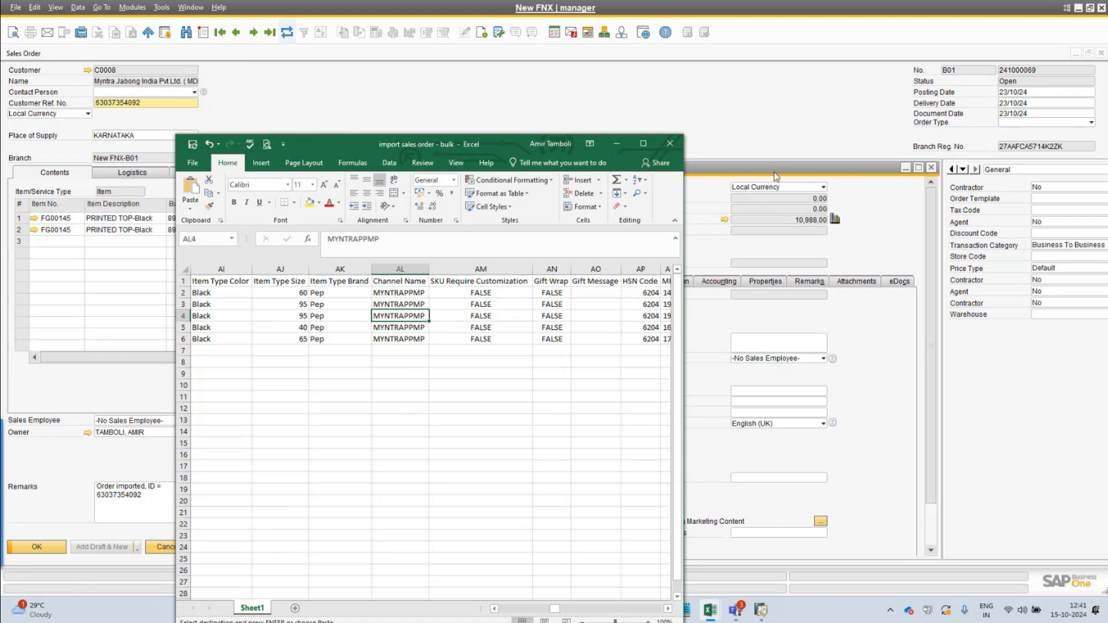
Return to the template rows form of 1001 in SAP Business One and review the remaining mapped column names
click(190, 6)
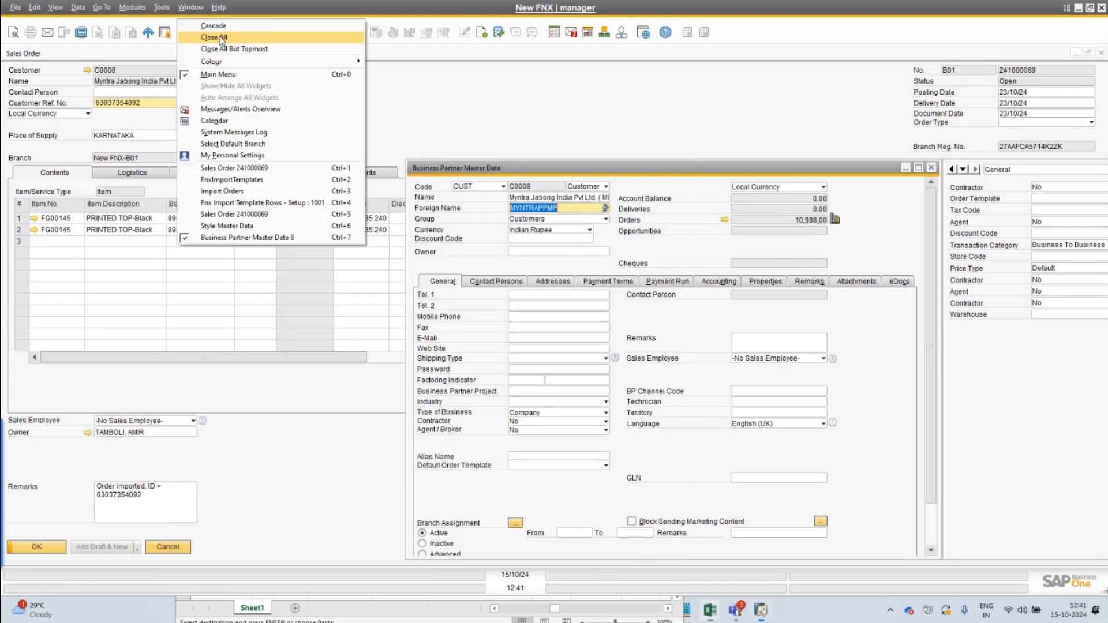
click(296, 203)
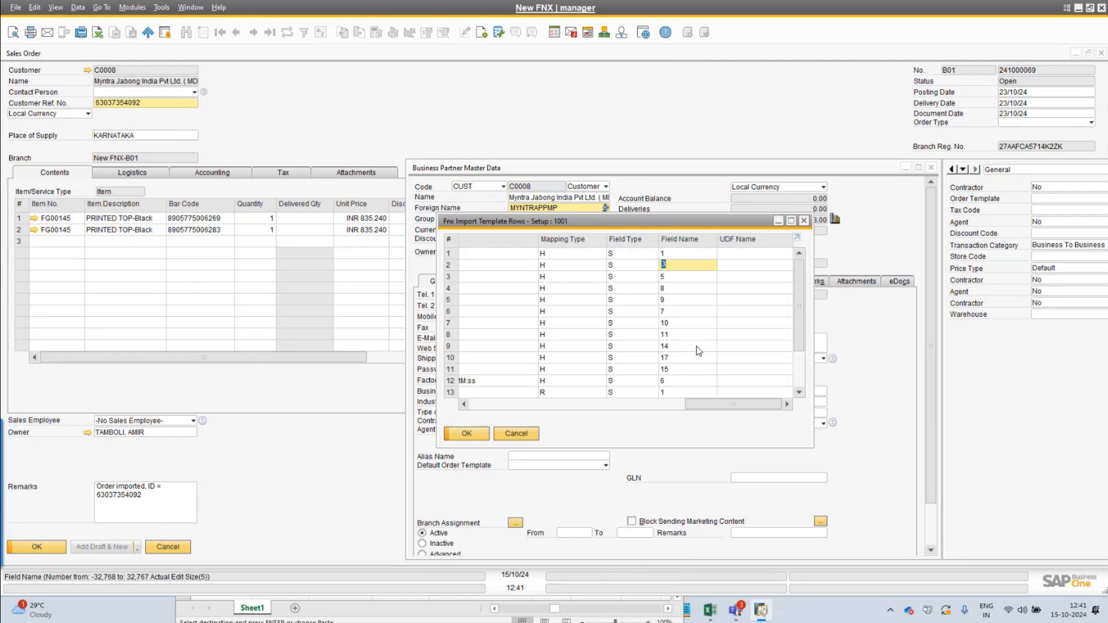
scroll(699, 369, down, 1)
drag(716, 405, 637, 412)
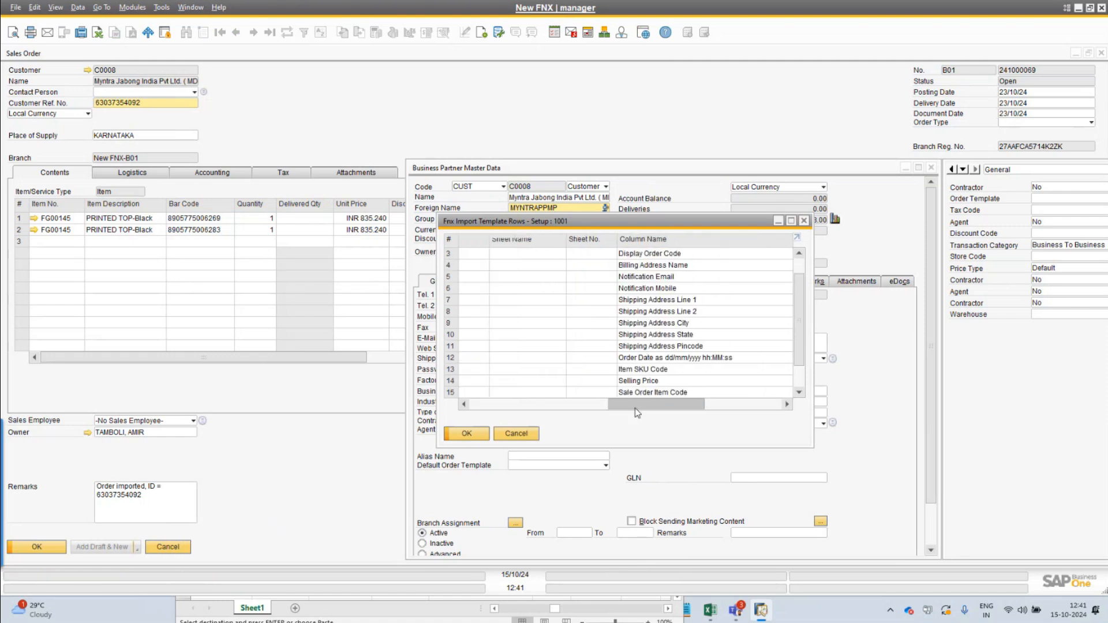
scroll(637, 412, right, 2)
scroll(600, 323, down, 3)
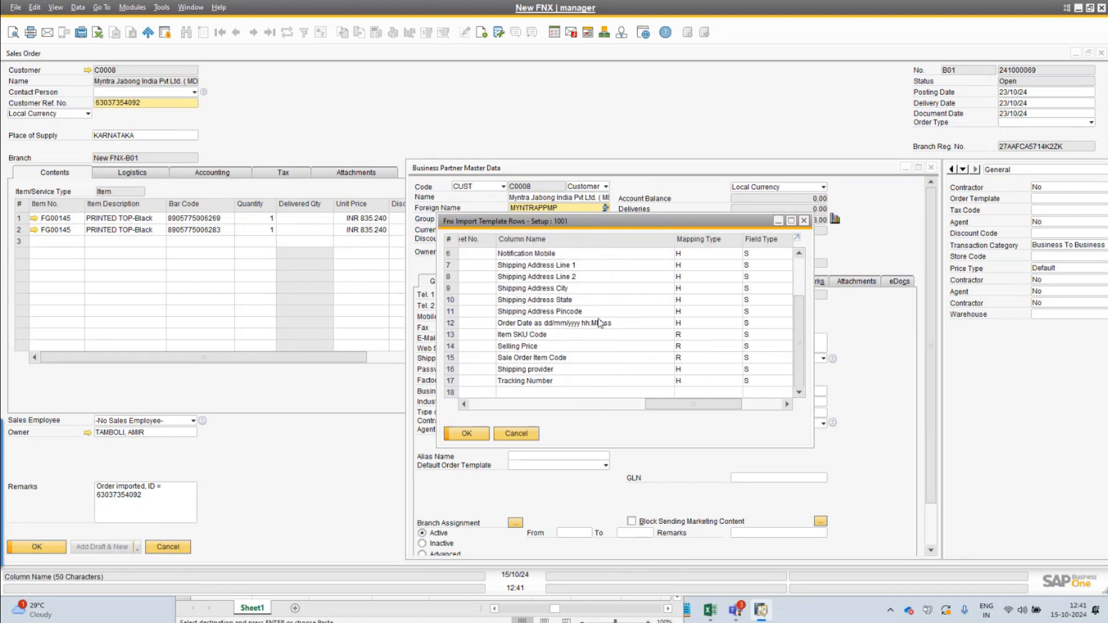
Check the mapping and Field Name of the Order Date row, enlarging the template rows form to full size
click(599, 324)
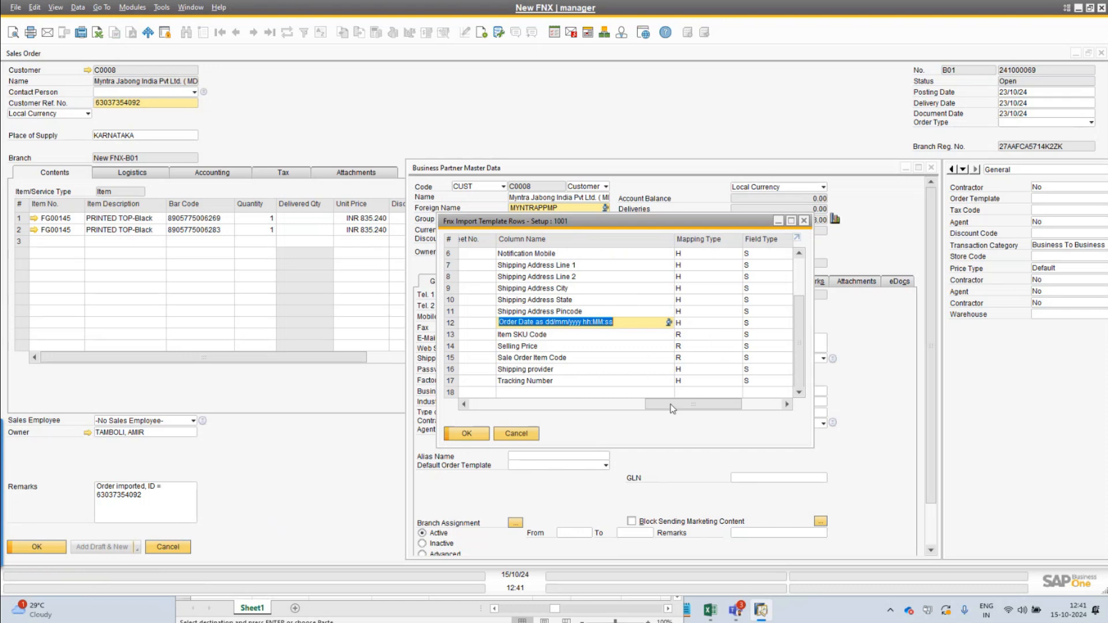
scroll(672, 409, right, 3)
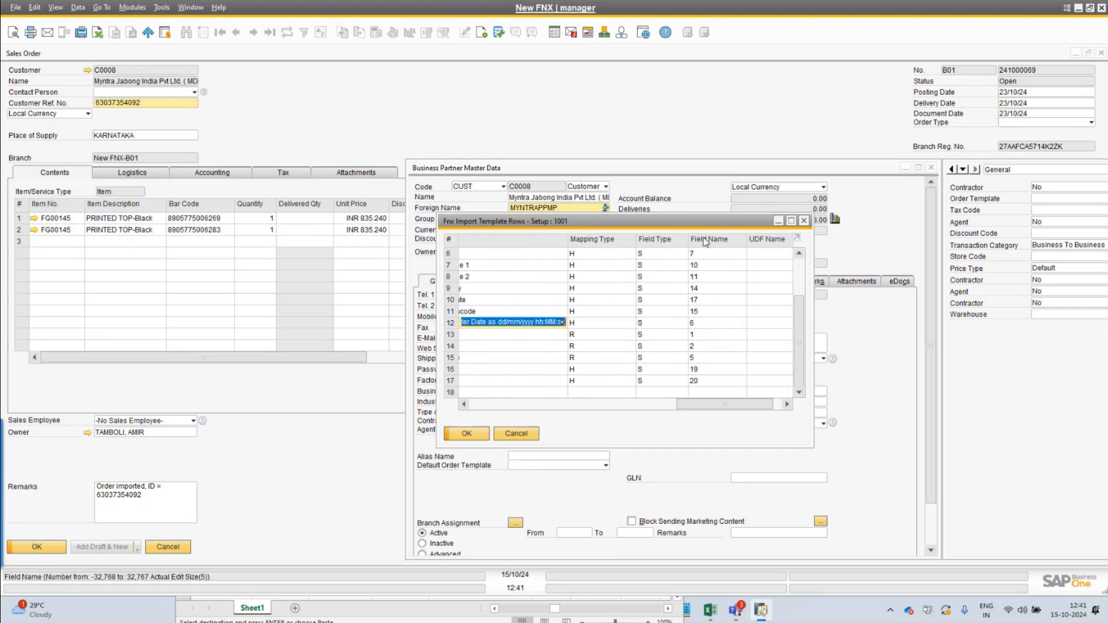
click(791, 220)
click(970, 212)
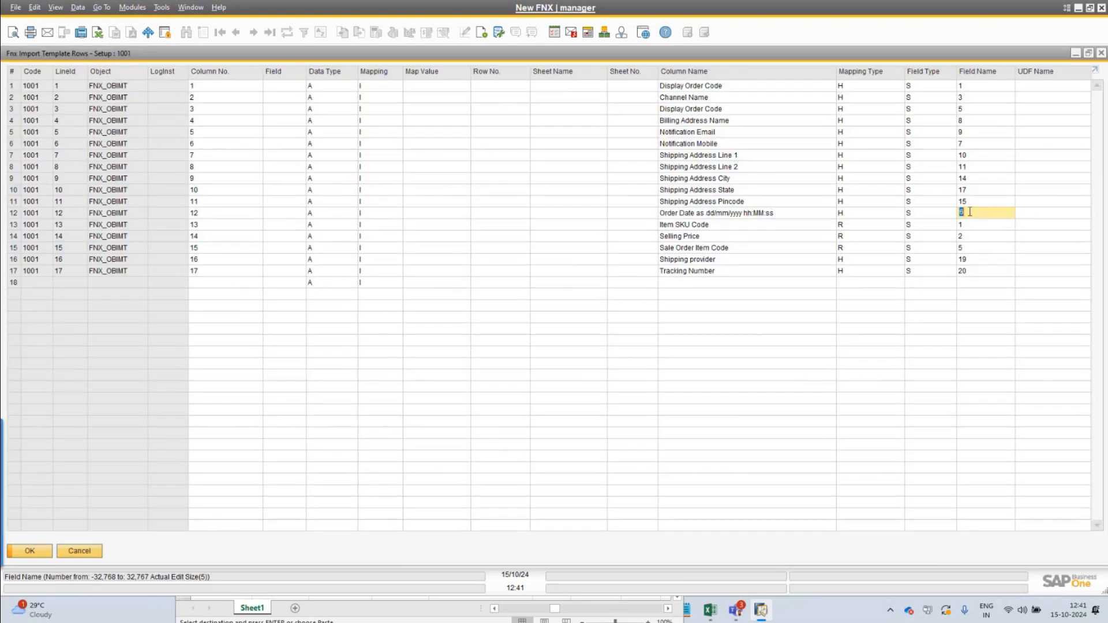
Examine the Mapping Type of the Item SKU Code row and the Selling Price row below it
click(681, 225)
click(857, 227)
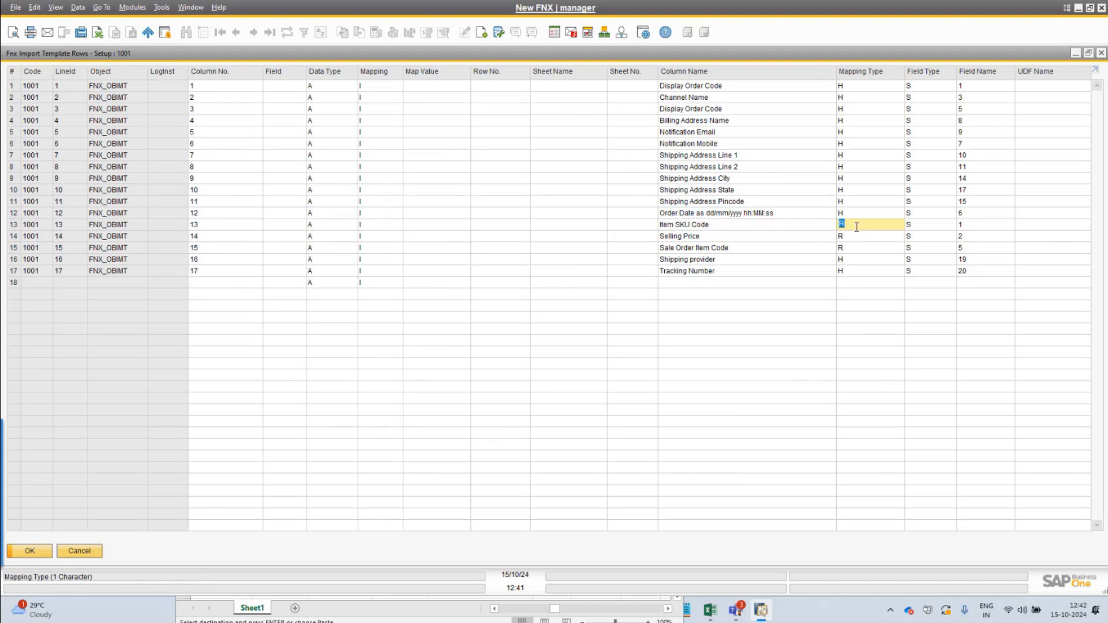
click(751, 225)
click(732, 236)
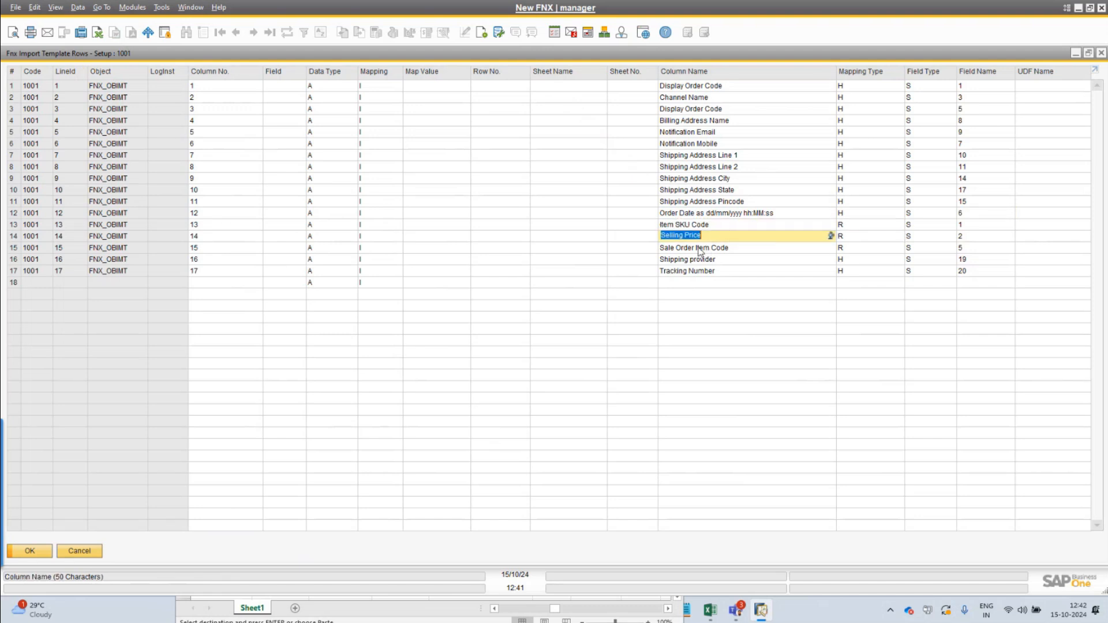
Examine the Field Name and UDF Name settings of the Sale Order Item Code row
click(699, 248)
click(771, 252)
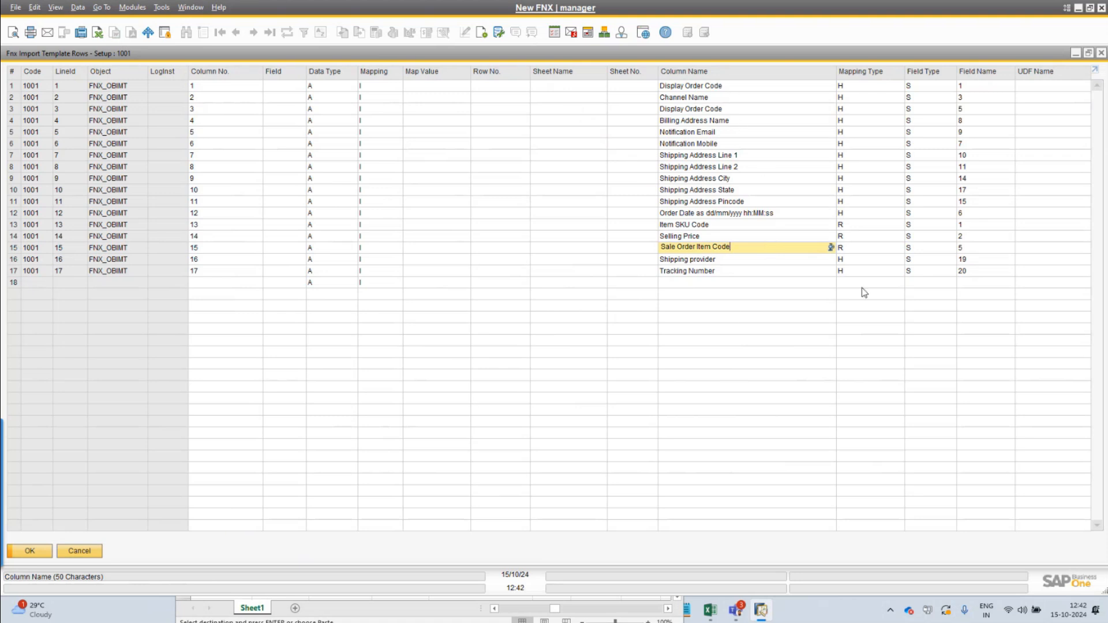
click(971, 250)
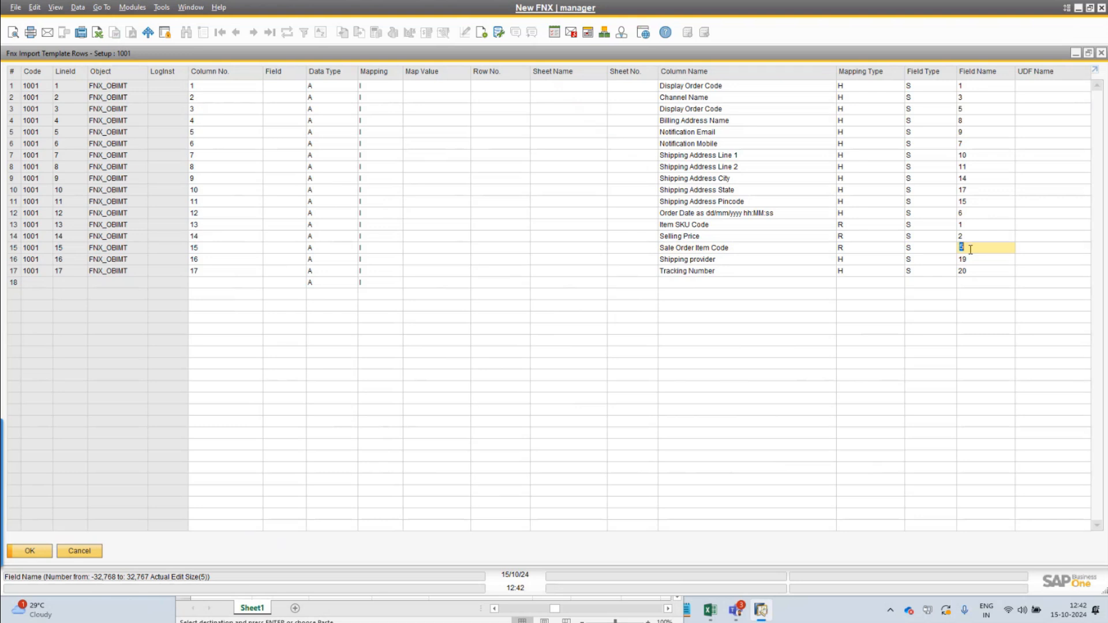
click(1050, 244)
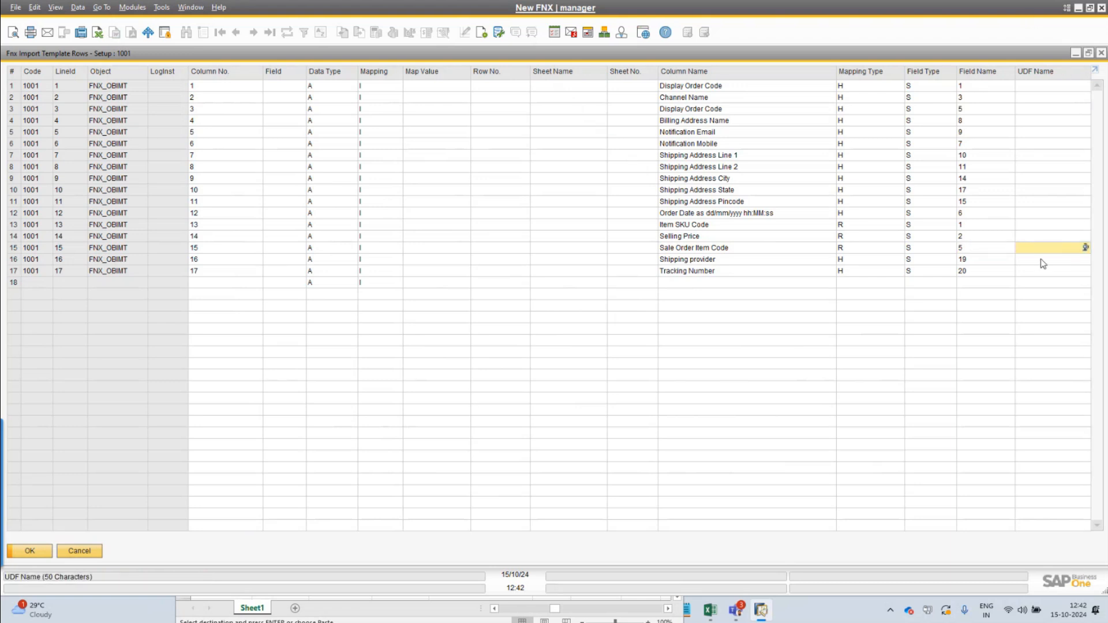
Close the template rows form, the business partner record and the sales order to return to Import Orders
click(36, 546)
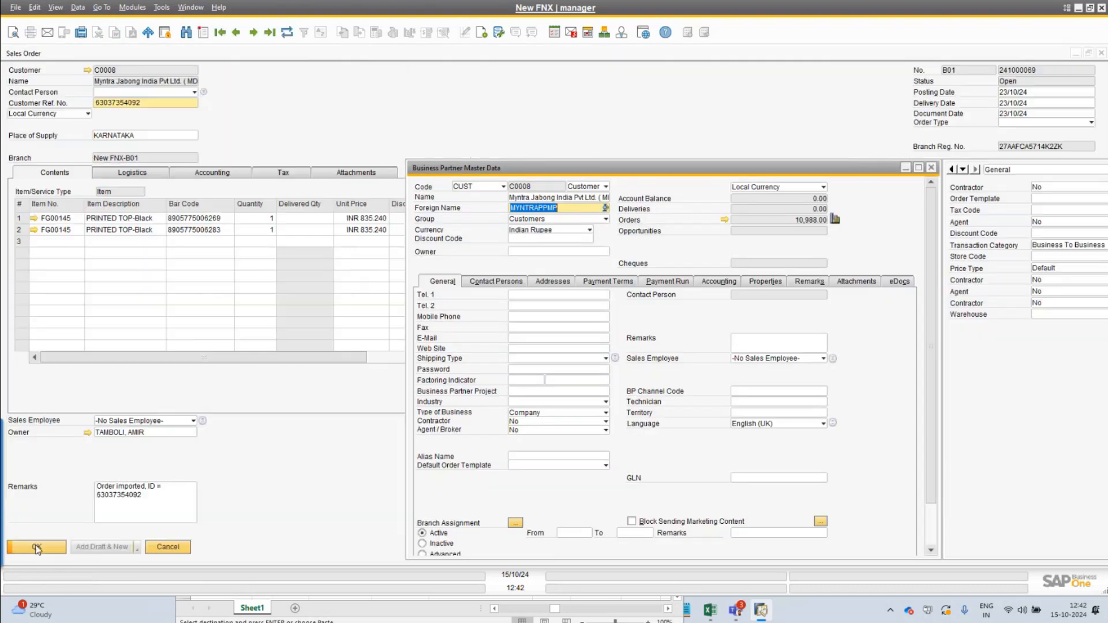
click(931, 168)
key(Escape)
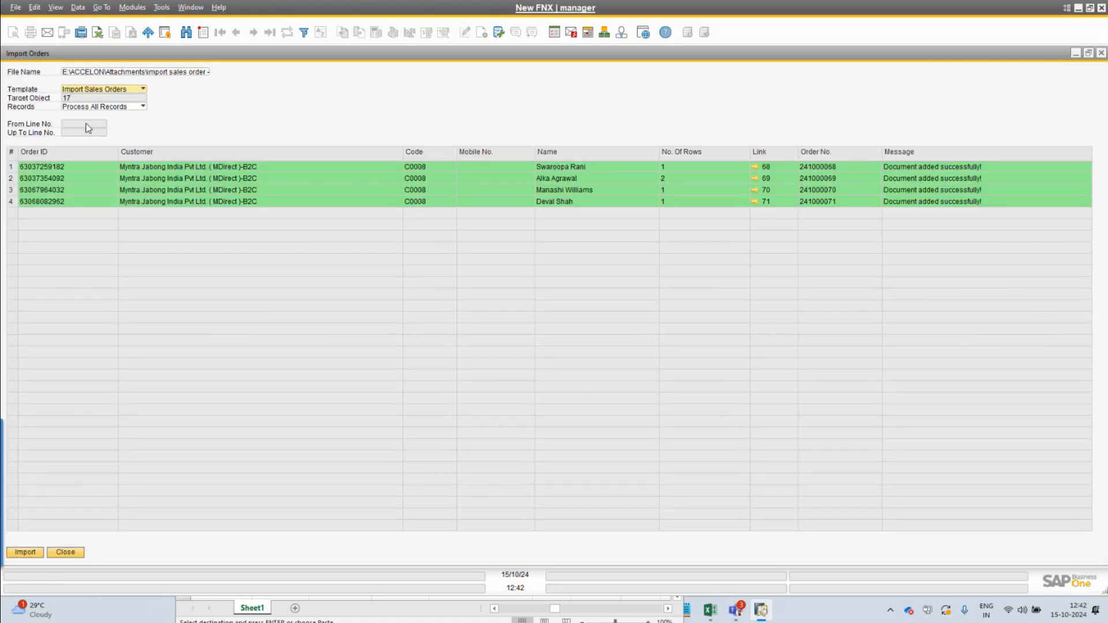
Try the Amazon FBA Order template for the order import and switch back to Import Sales Orders
click(123, 90)
click(122, 100)
click(103, 90)
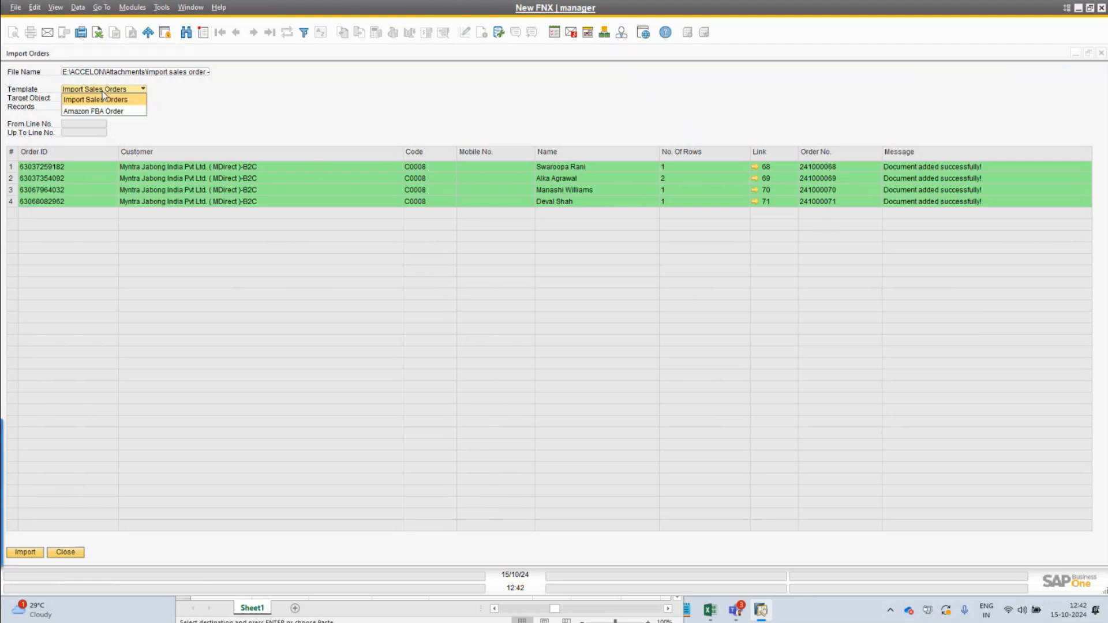
click(107, 112)
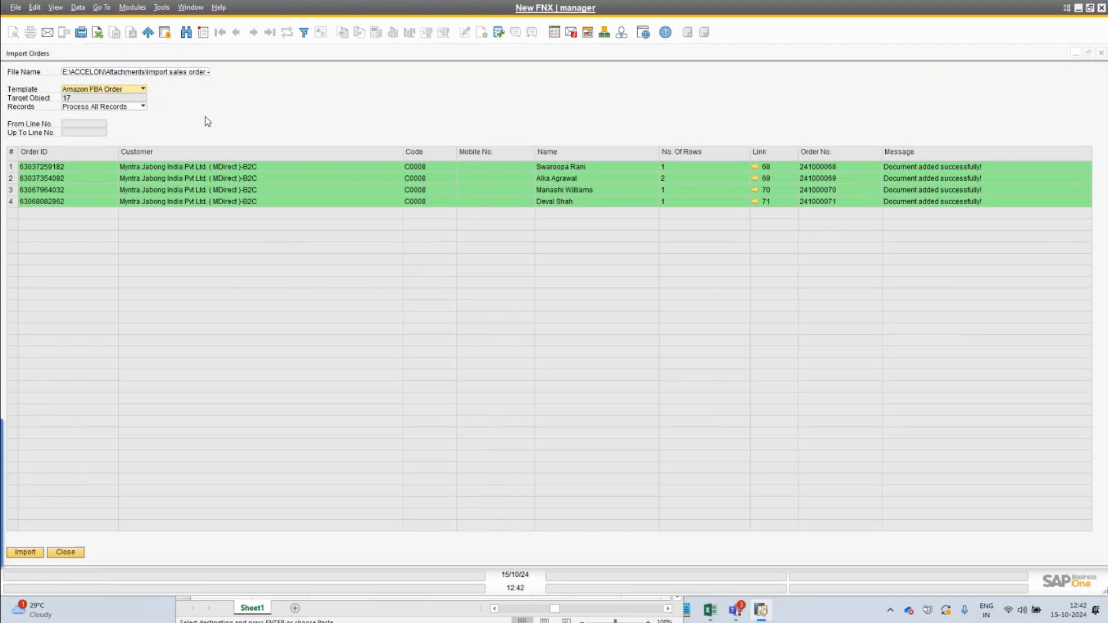
click(118, 90)
click(116, 102)
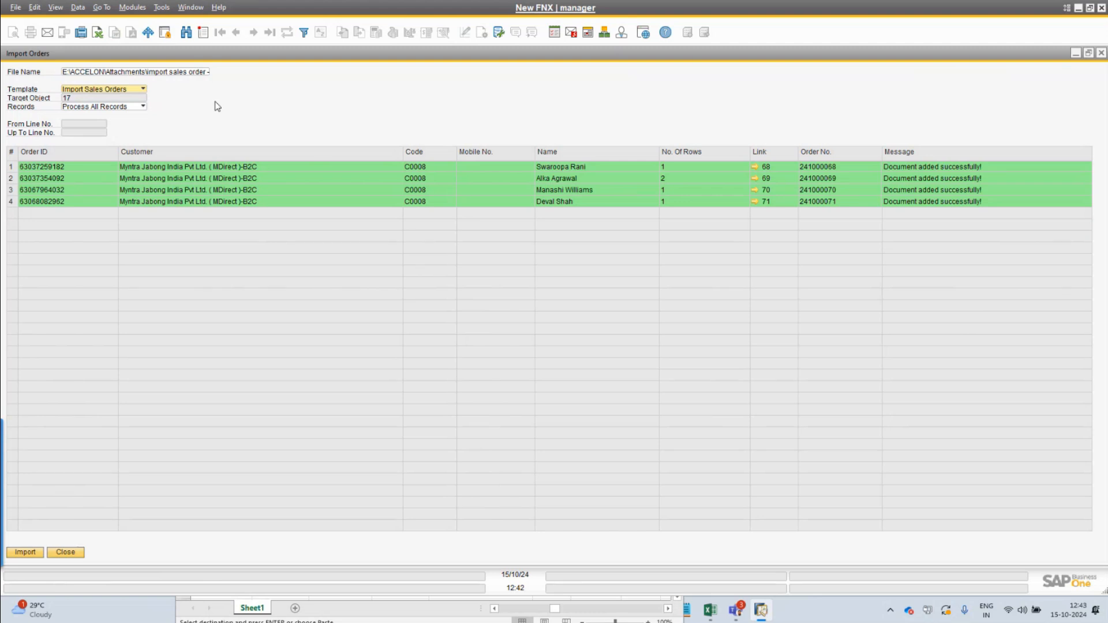
Close Import Orders and open a new Sales Order - Individual form at full size
click(72, 554)
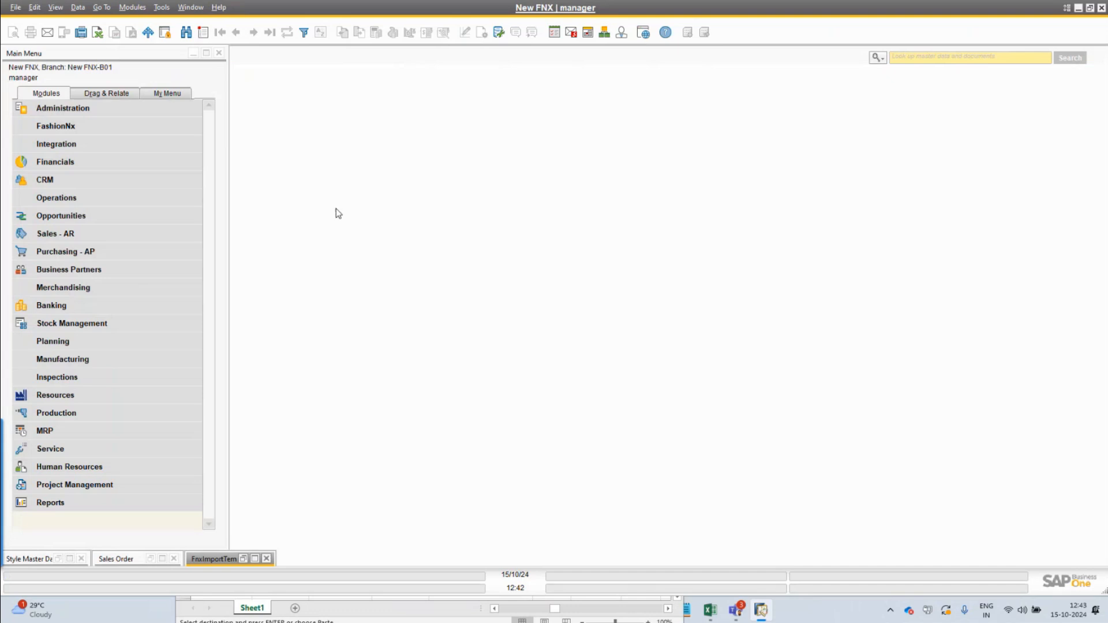
click(132, 7)
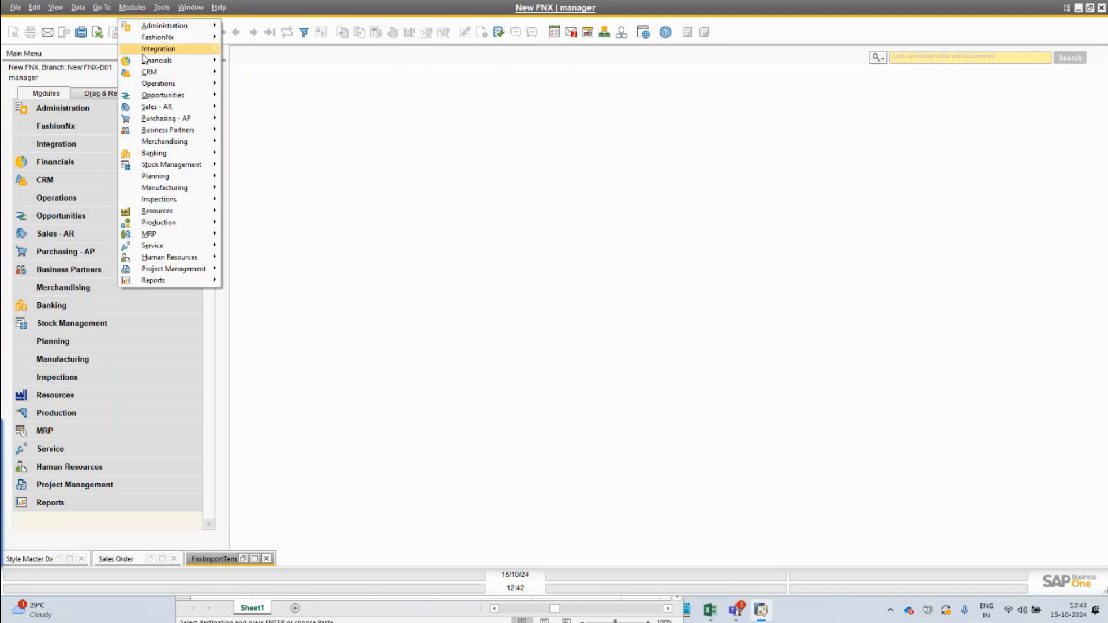
mouse_move(158, 84)
mouse_move(257, 84)
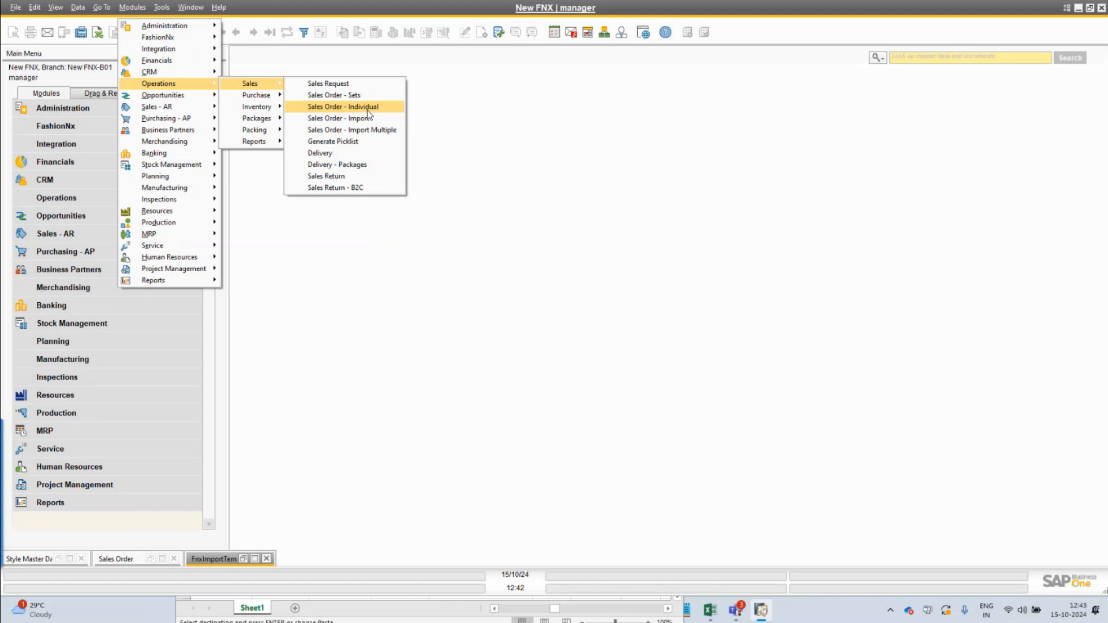
click(385, 111)
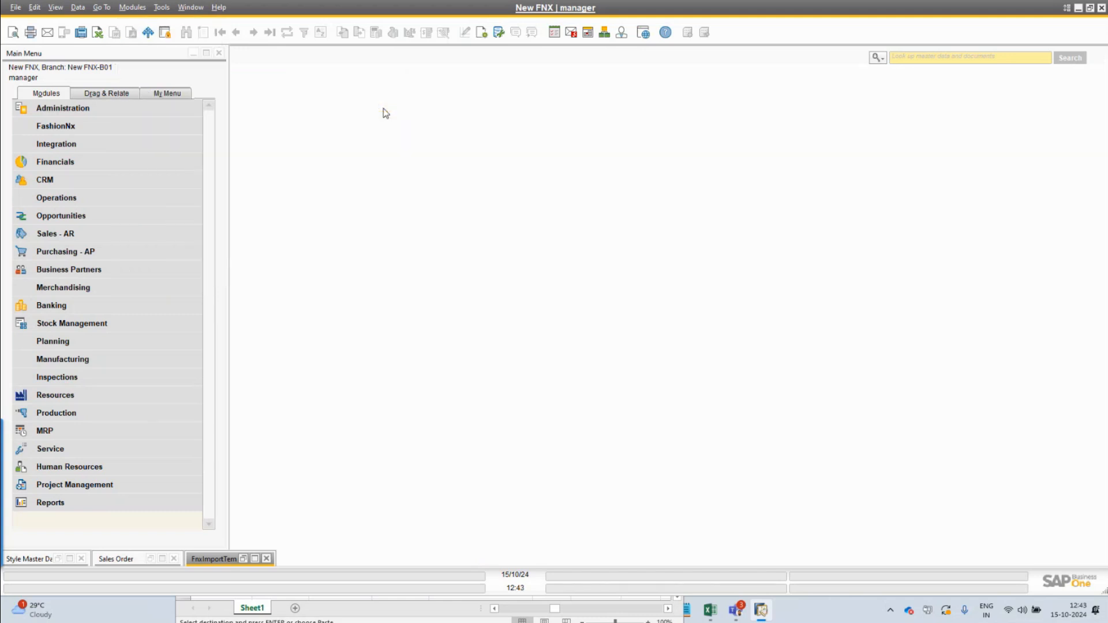
double_click(474, 98)
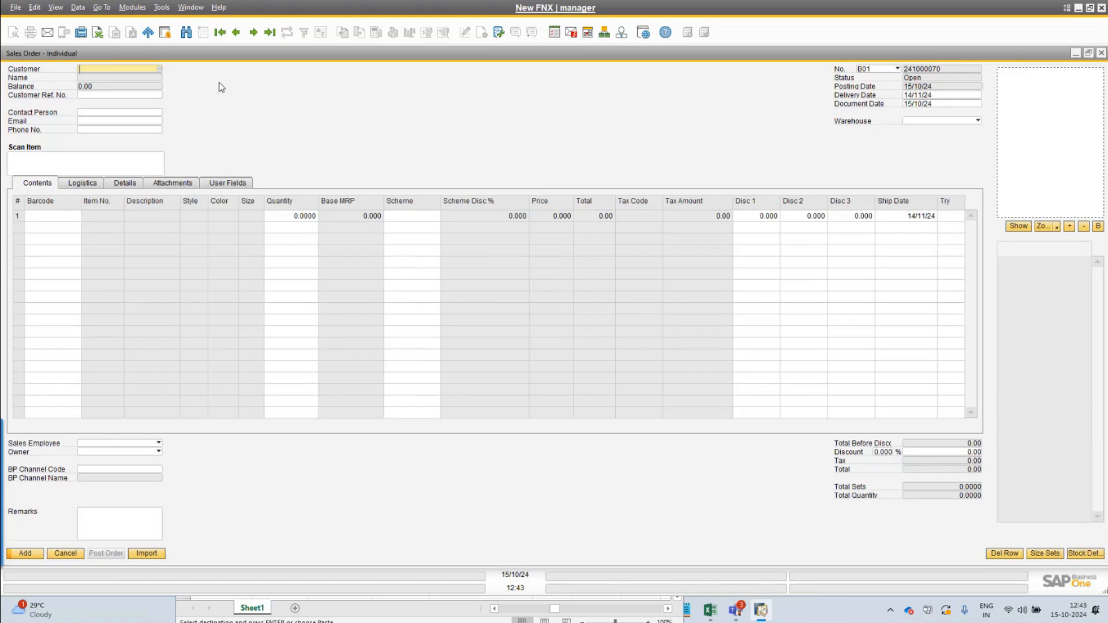
Select Anmol Collection (C0001) as the customer and FG Warehouse as the warehouse
key(Tab)
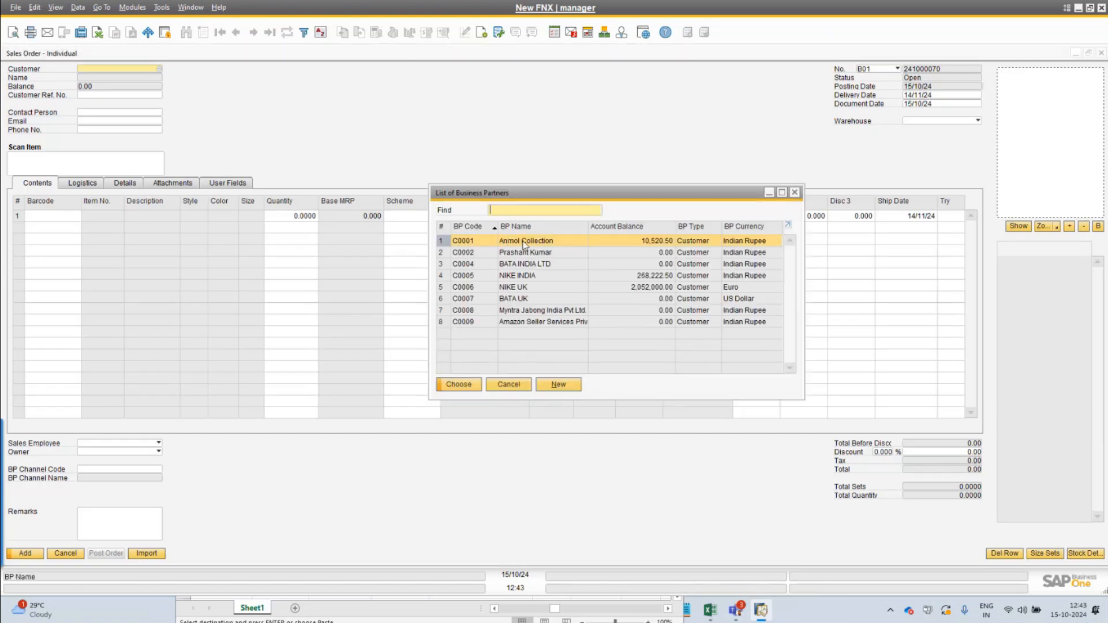
key(Return)
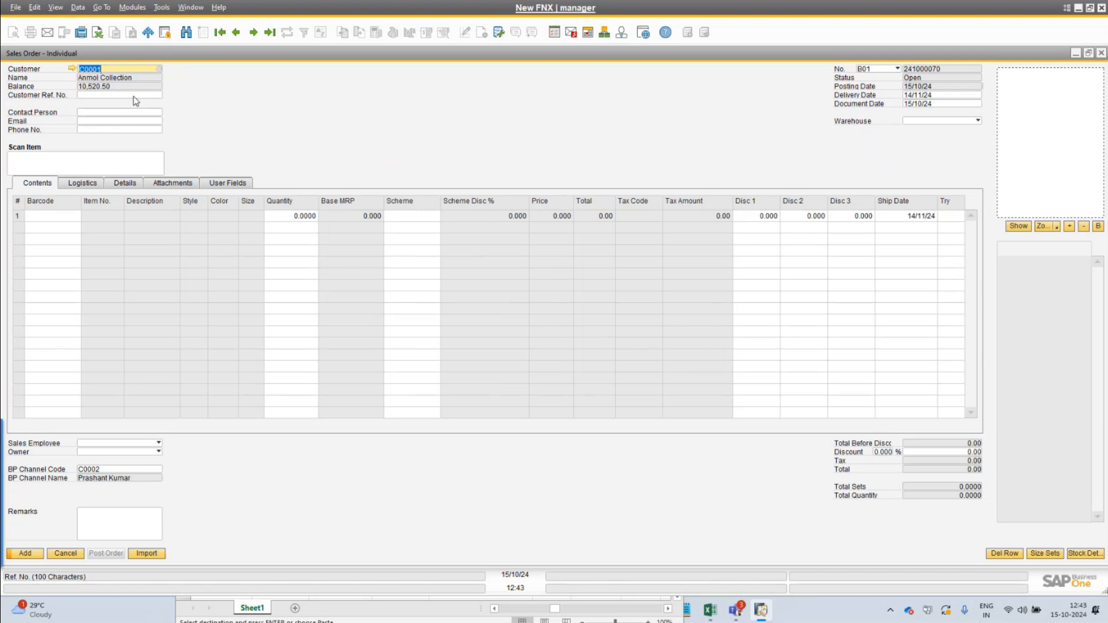
click(940, 122)
click(935, 143)
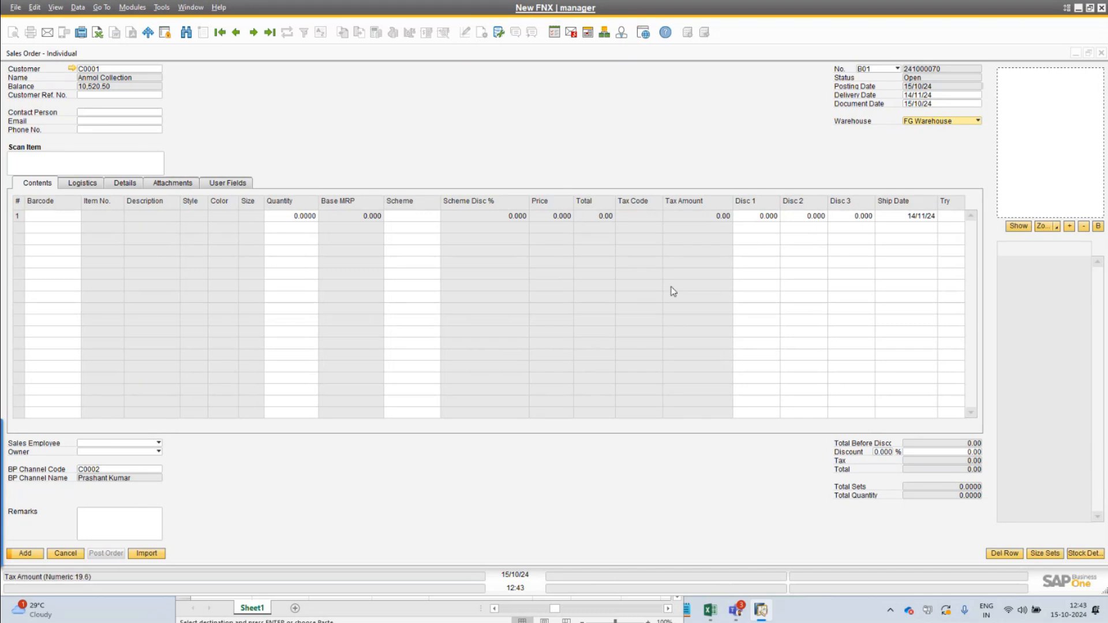
Import the item lines from the file "import sales order bcd" in the desktop Webinar folder's templates subfolder
click(46, 217)
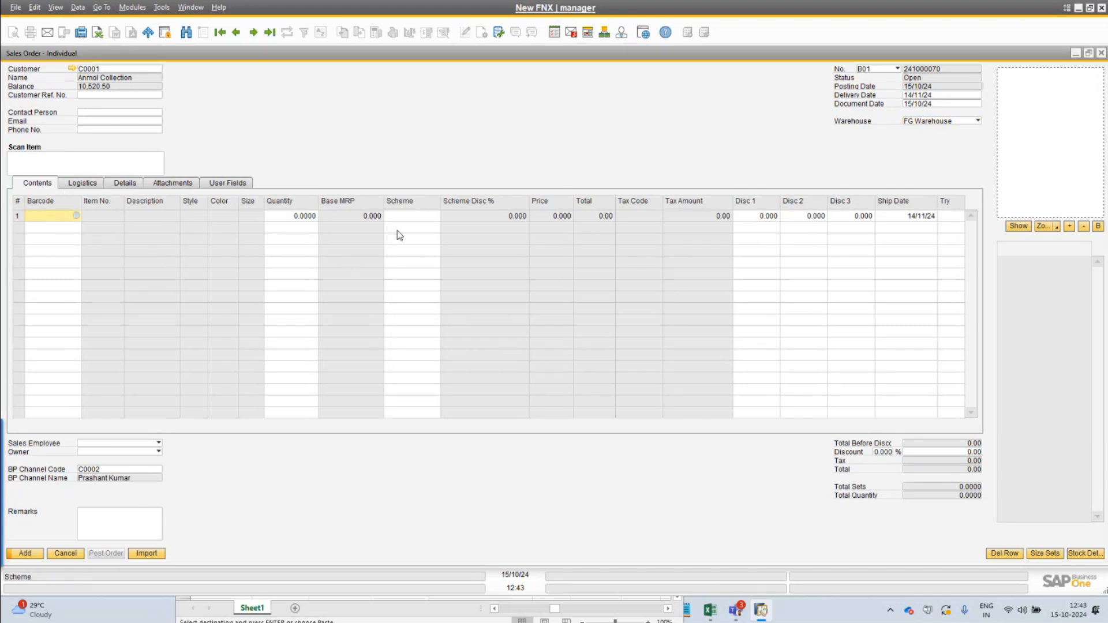
click(69, 162)
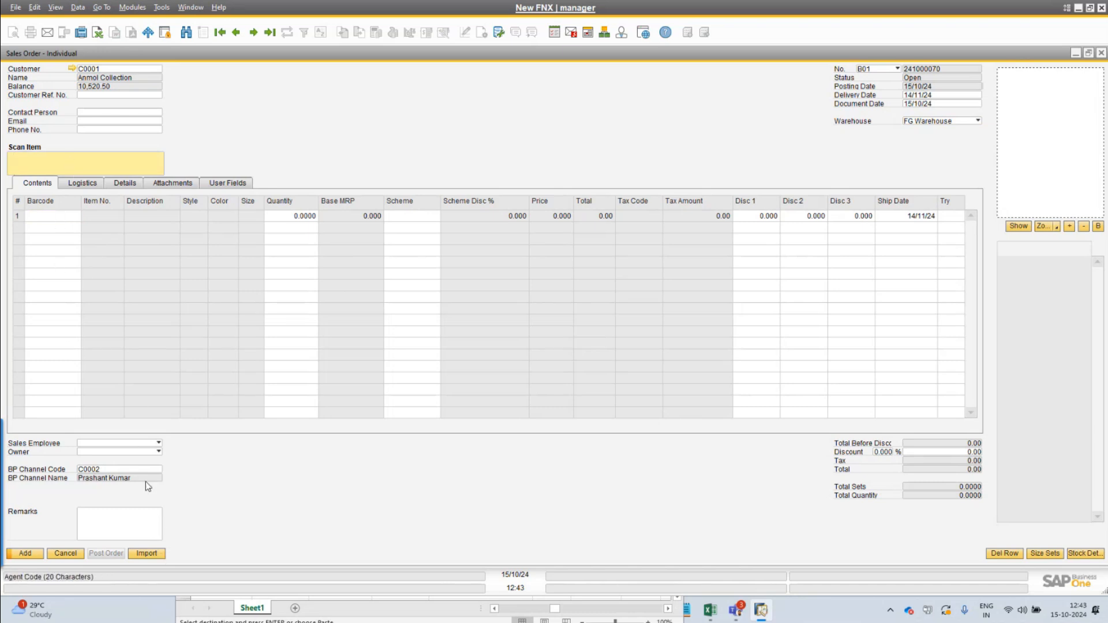
click(141, 554)
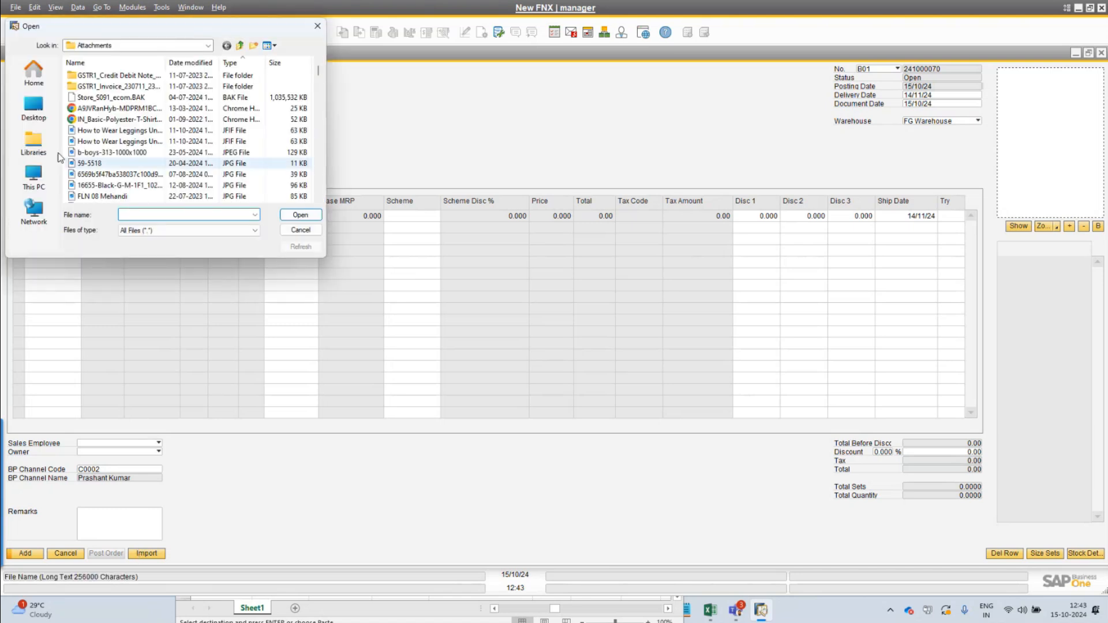
click(34, 106)
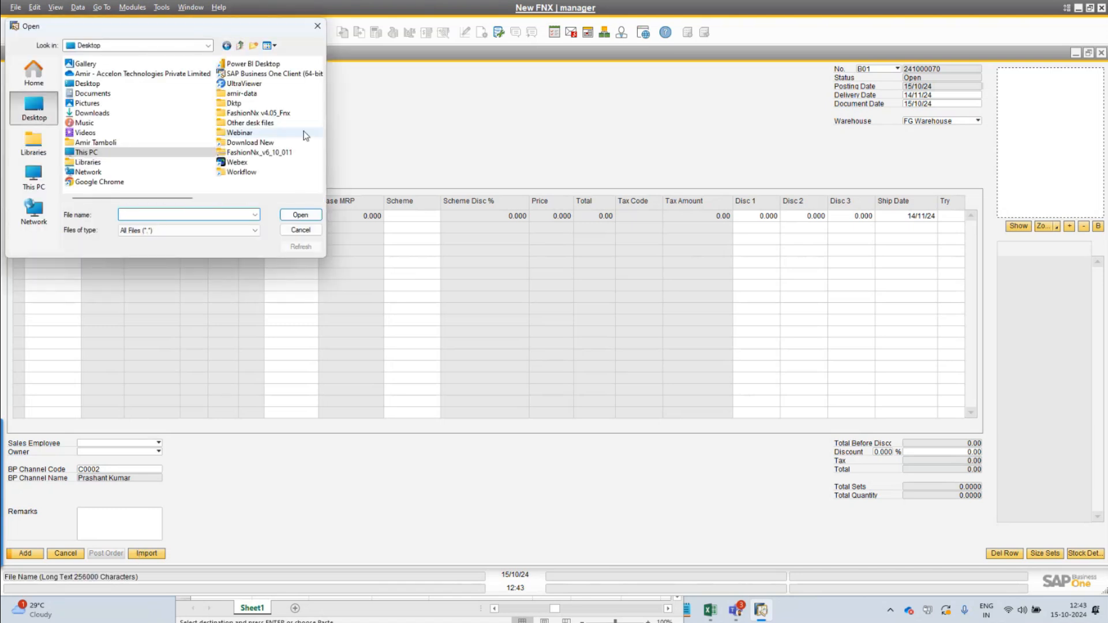
double_click(286, 135)
double_click(111, 84)
click(139, 164)
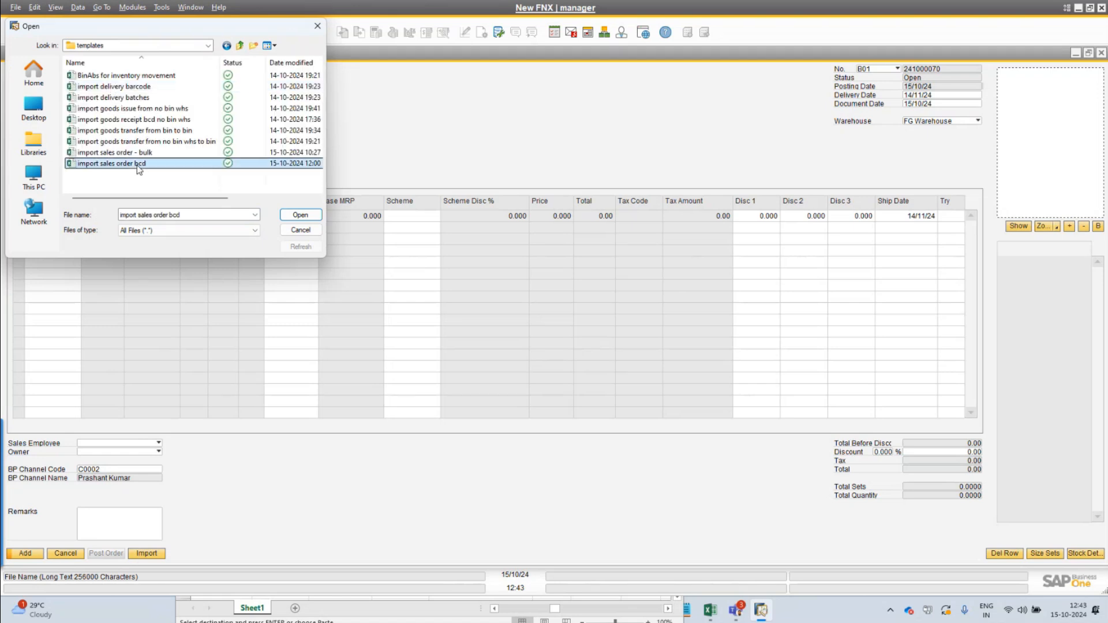
click(300, 215)
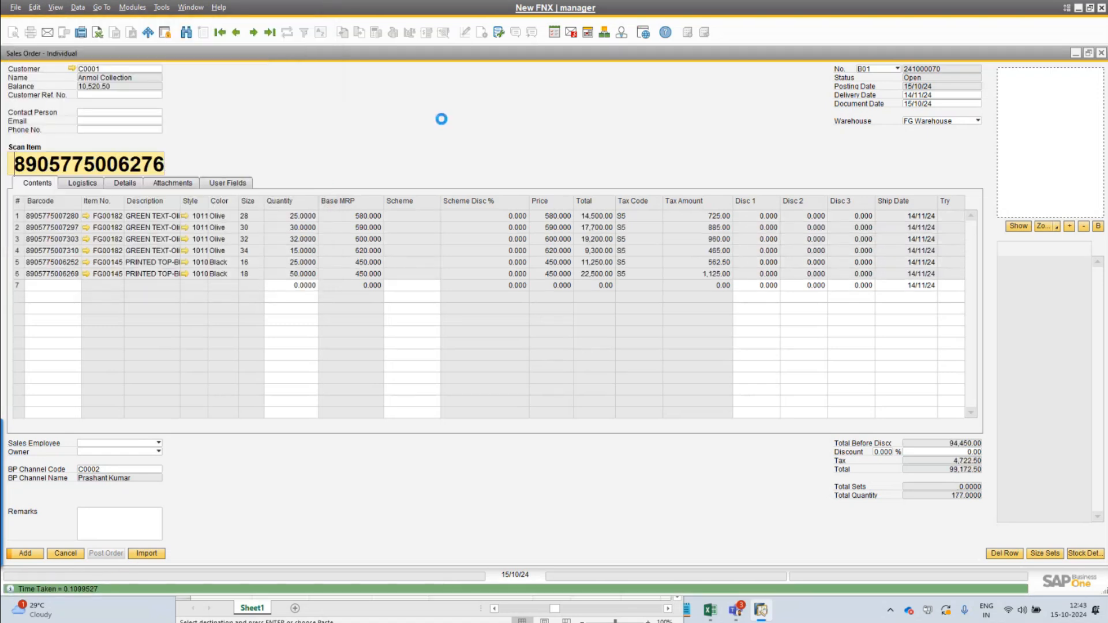
click(411, 318)
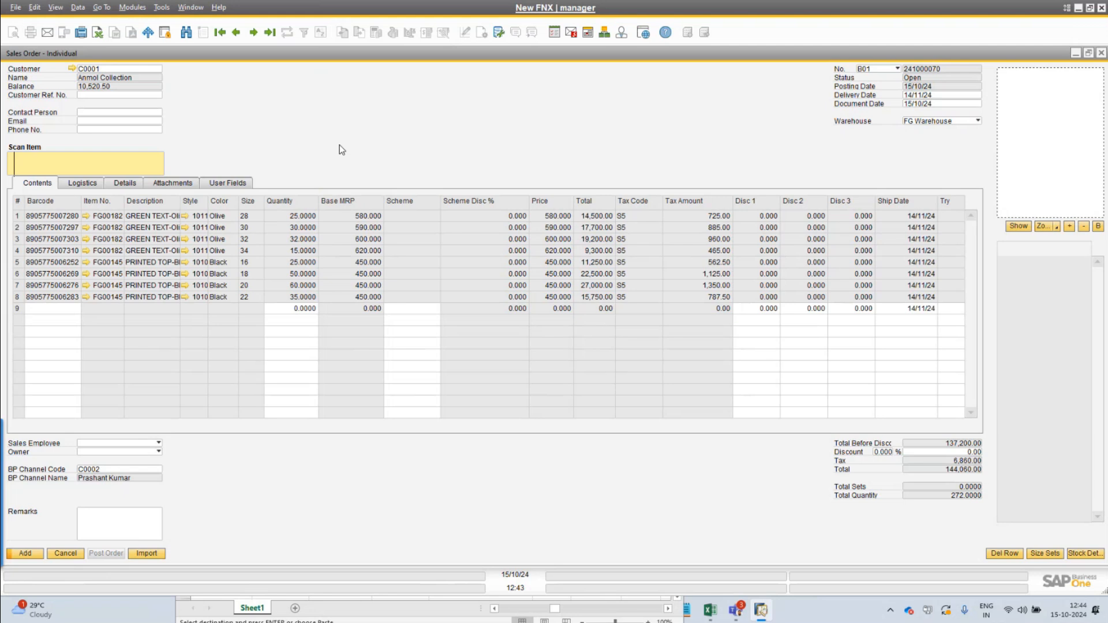
Fit the column widths of the contents table, add the individual order and post the sales order immediately
click(56, 7)
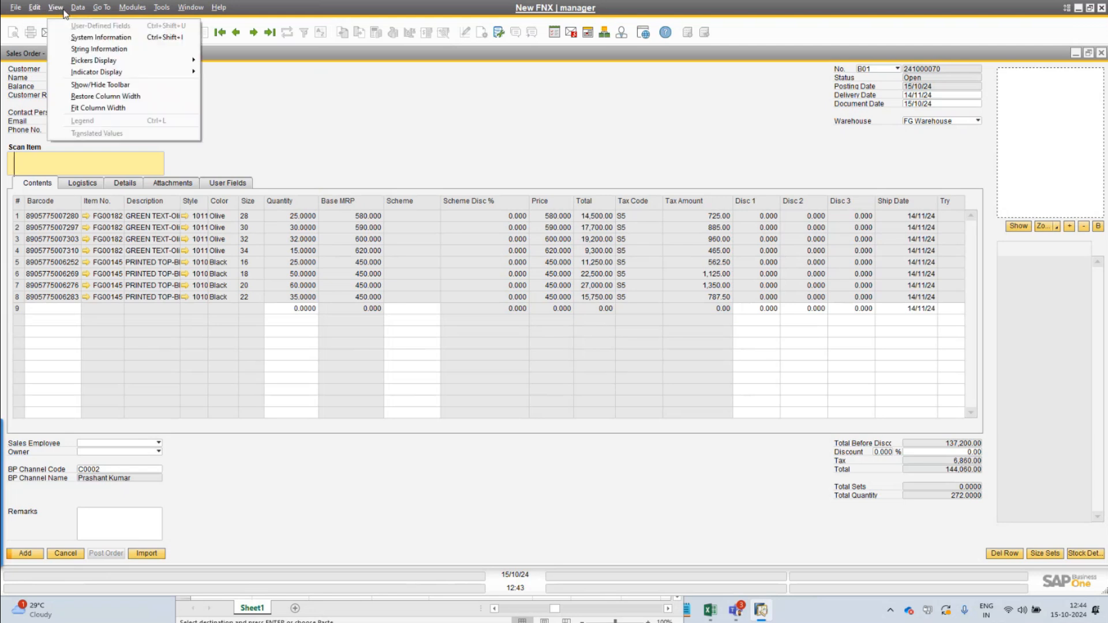
click(104, 107)
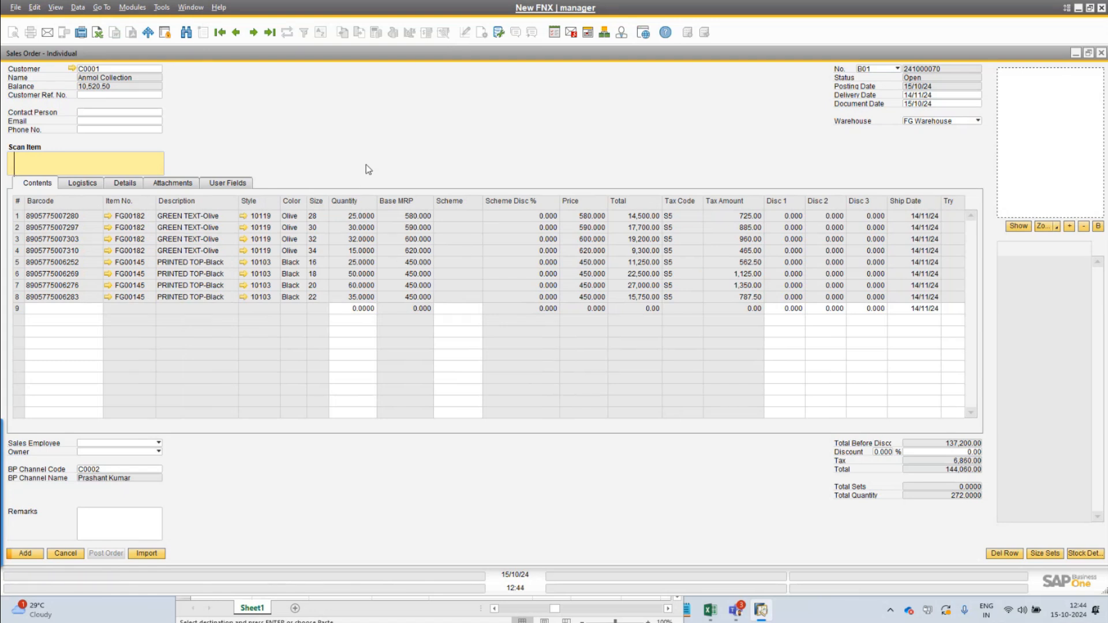
click(34, 556)
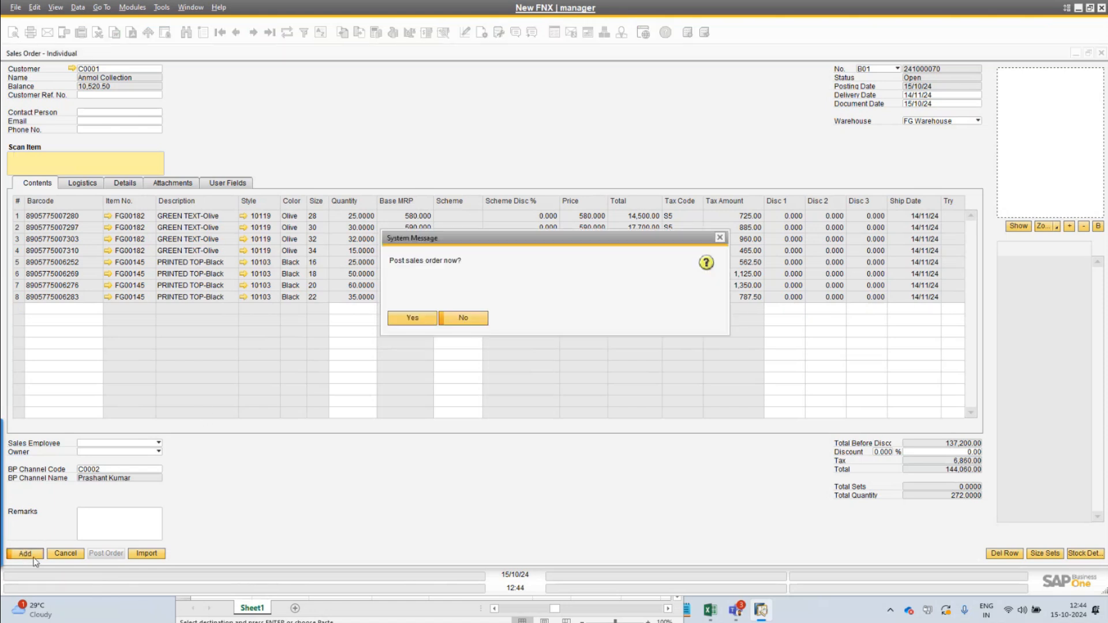
click(417, 326)
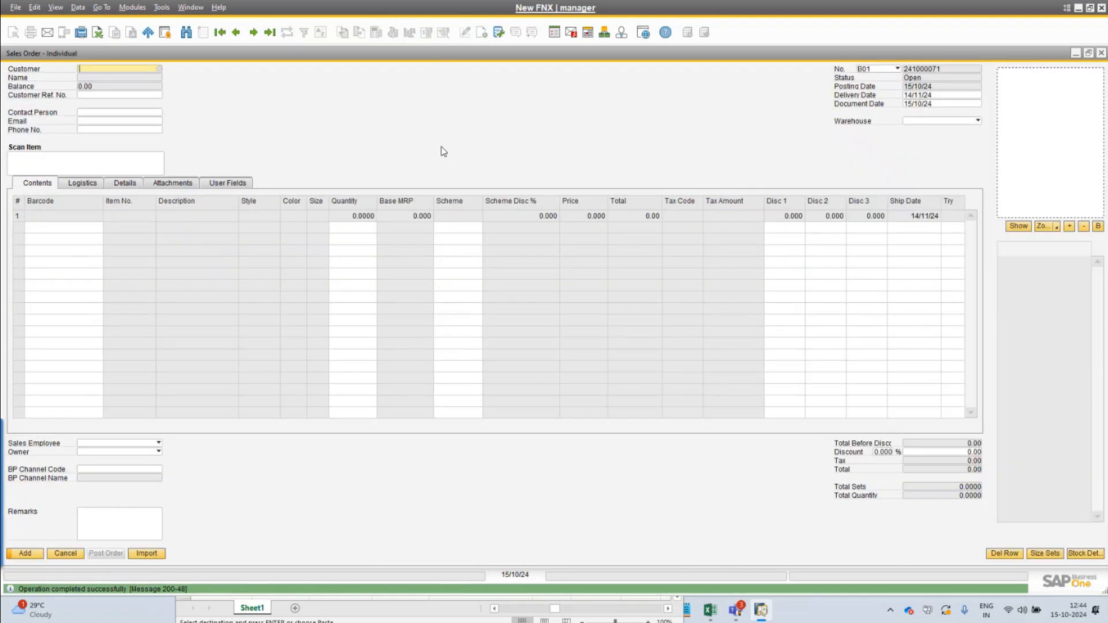
Reopen the individual order just added, examine the posted sales order linked in its details, and return to the order
click(236, 34)
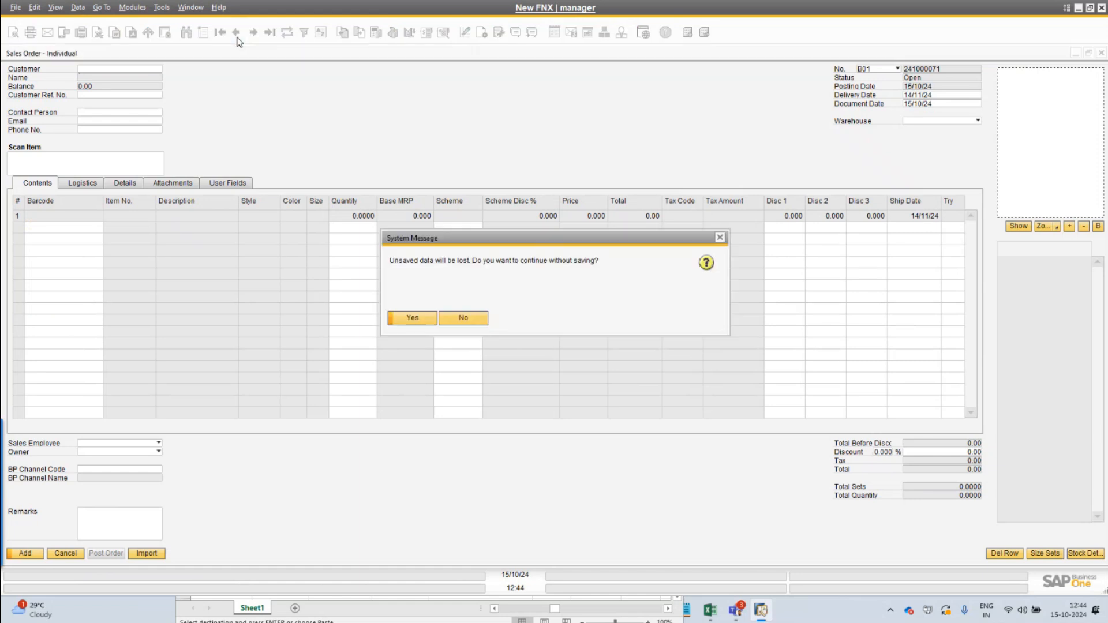
click(414, 321)
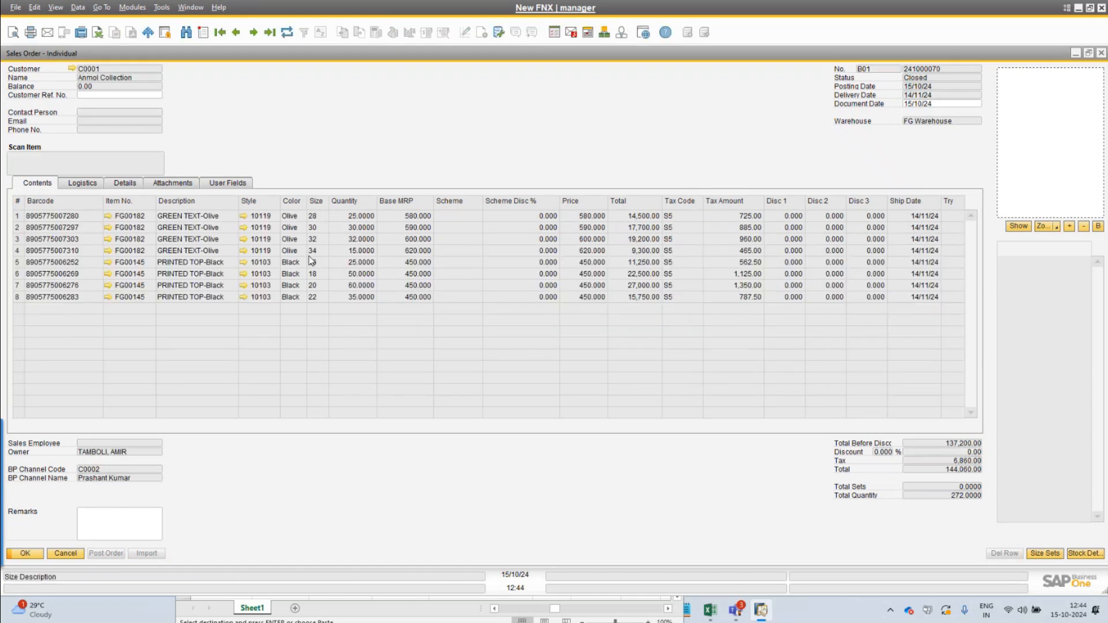
click(148, 186)
click(137, 187)
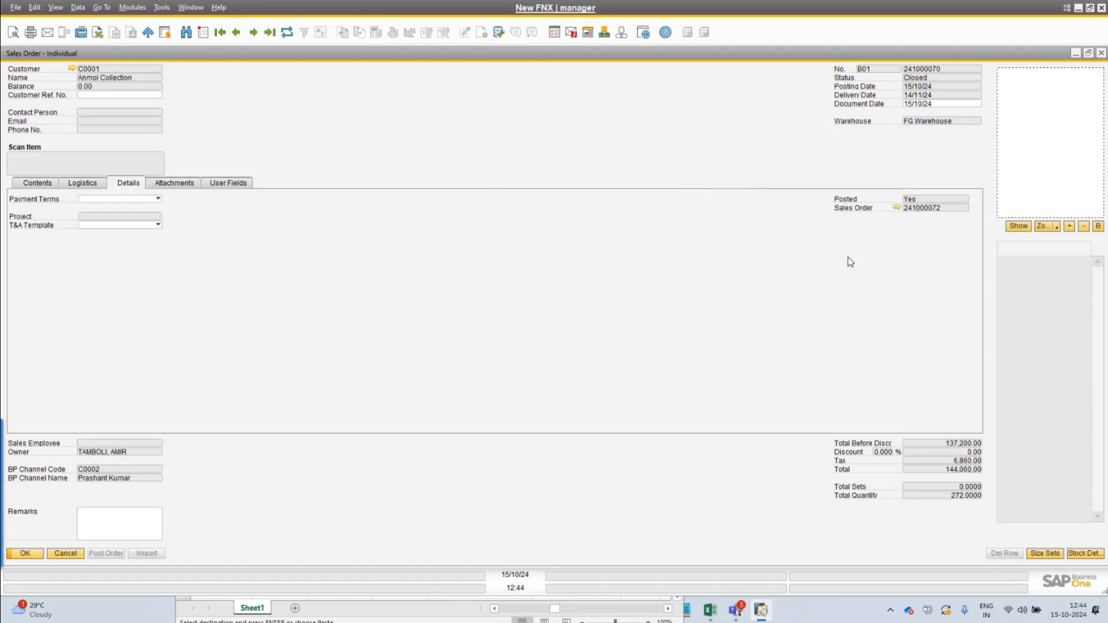
click(896, 208)
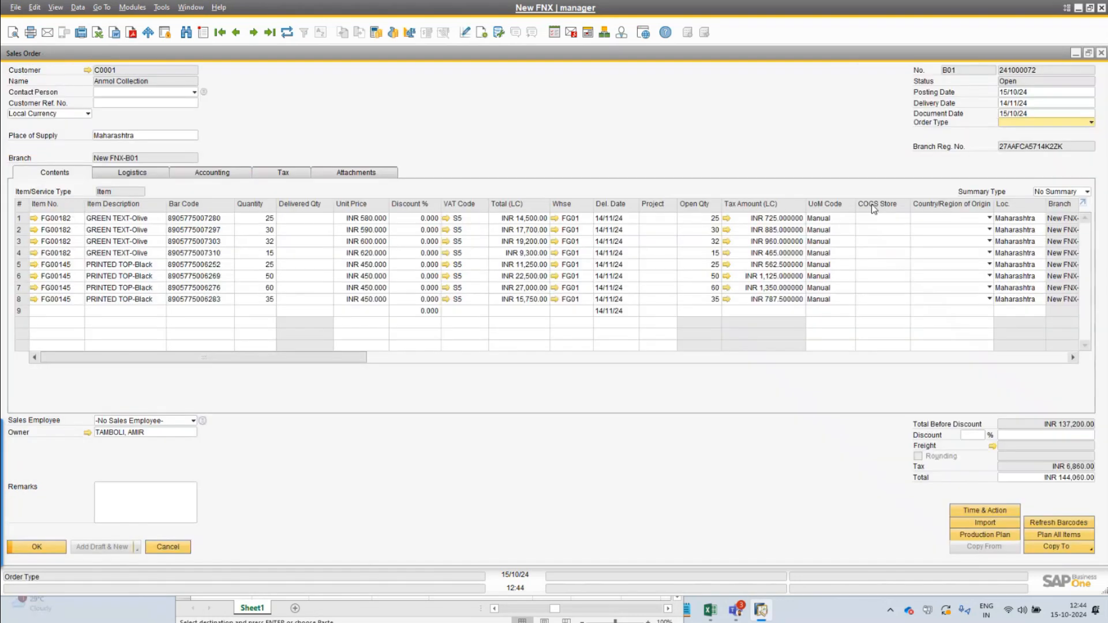
key(Escape)
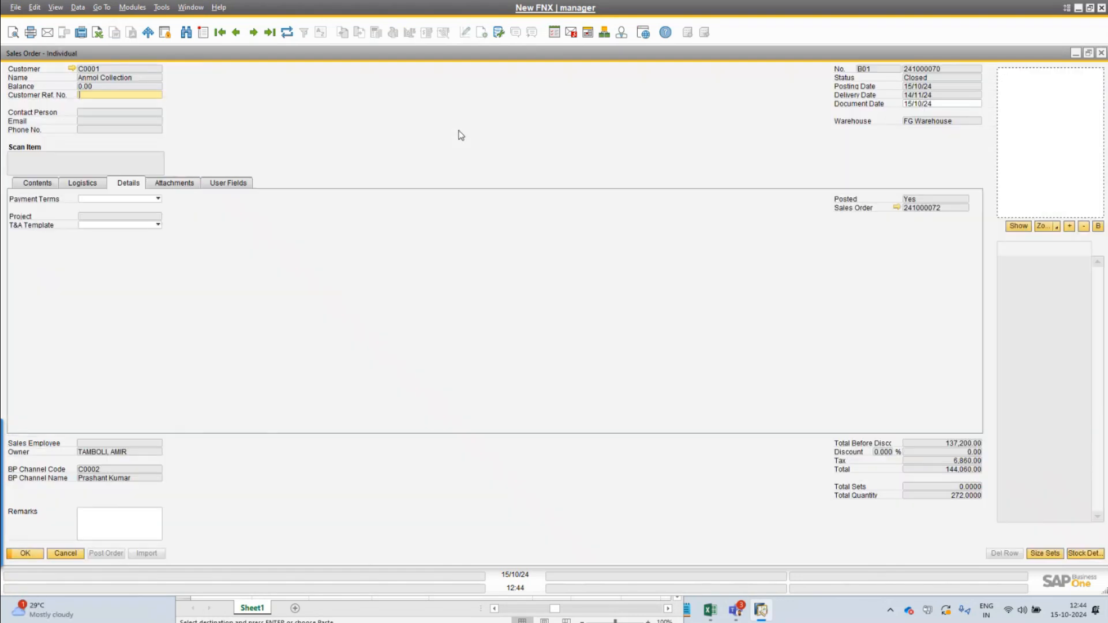